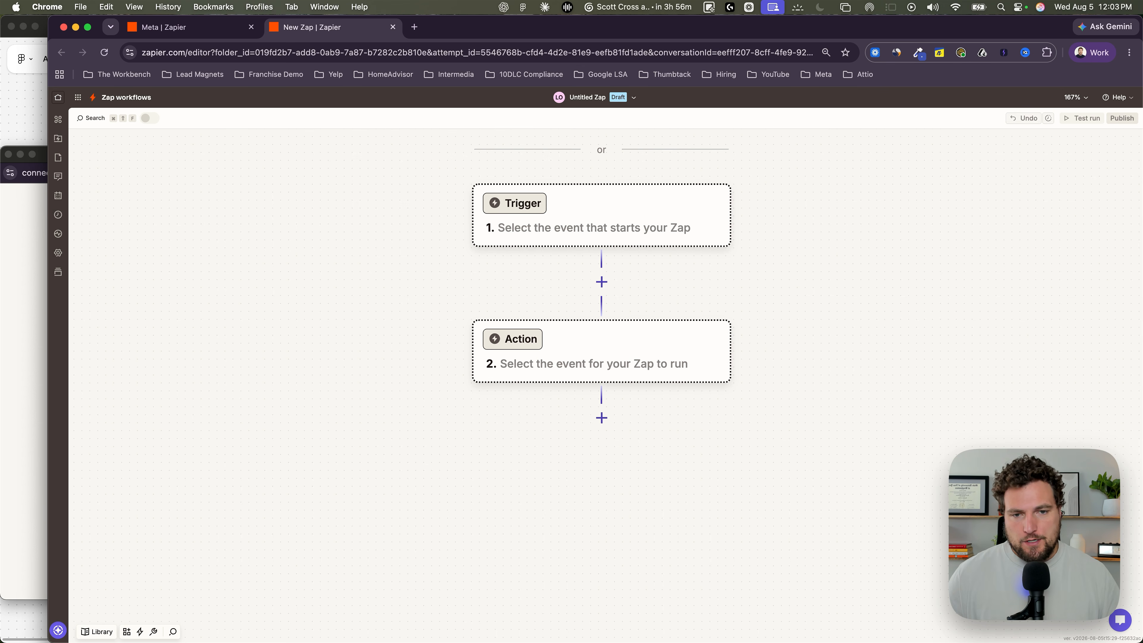
Step: Set Facebook Lead Ads as the Zap's trigger app and expand its setup view
left_click(563, 270)
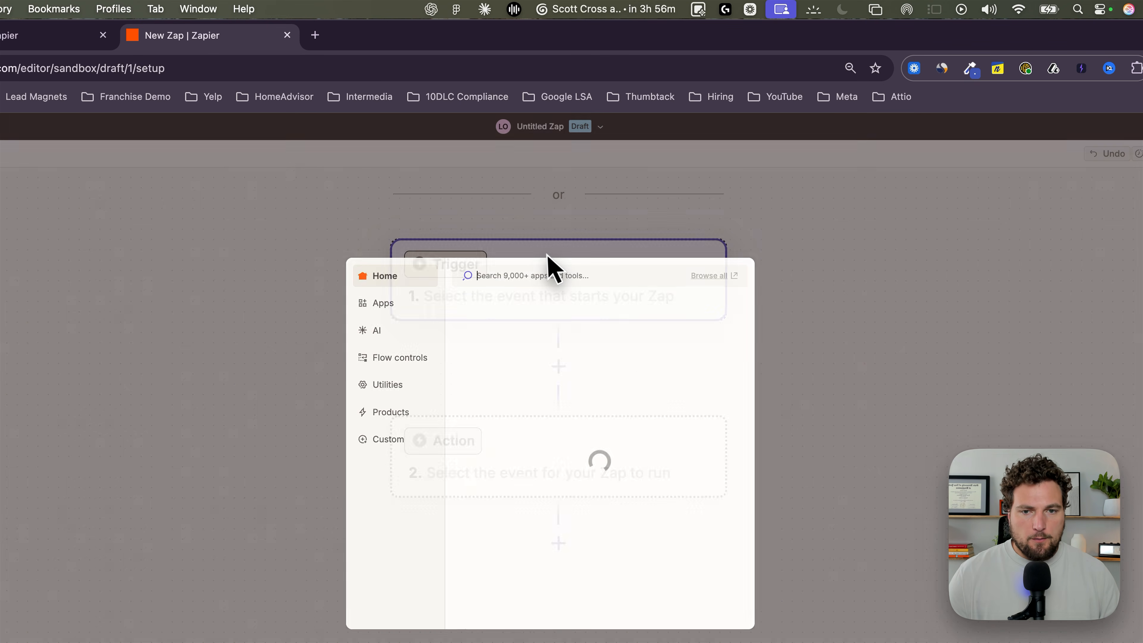
type("facebook leads")
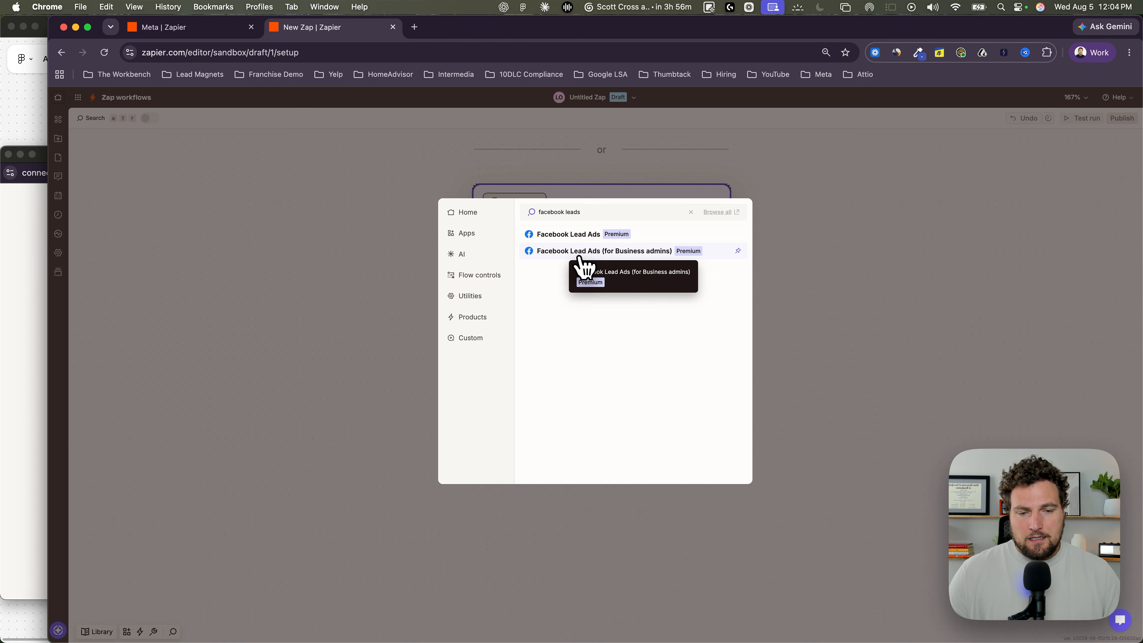
left_click(582, 239)
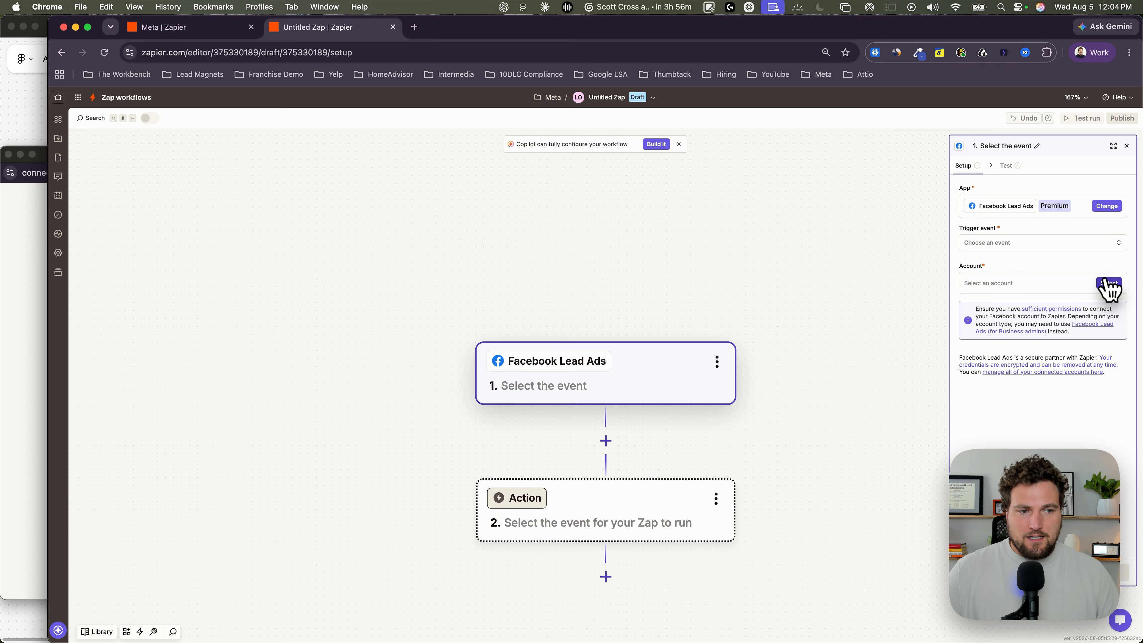
left_click(1113, 146)
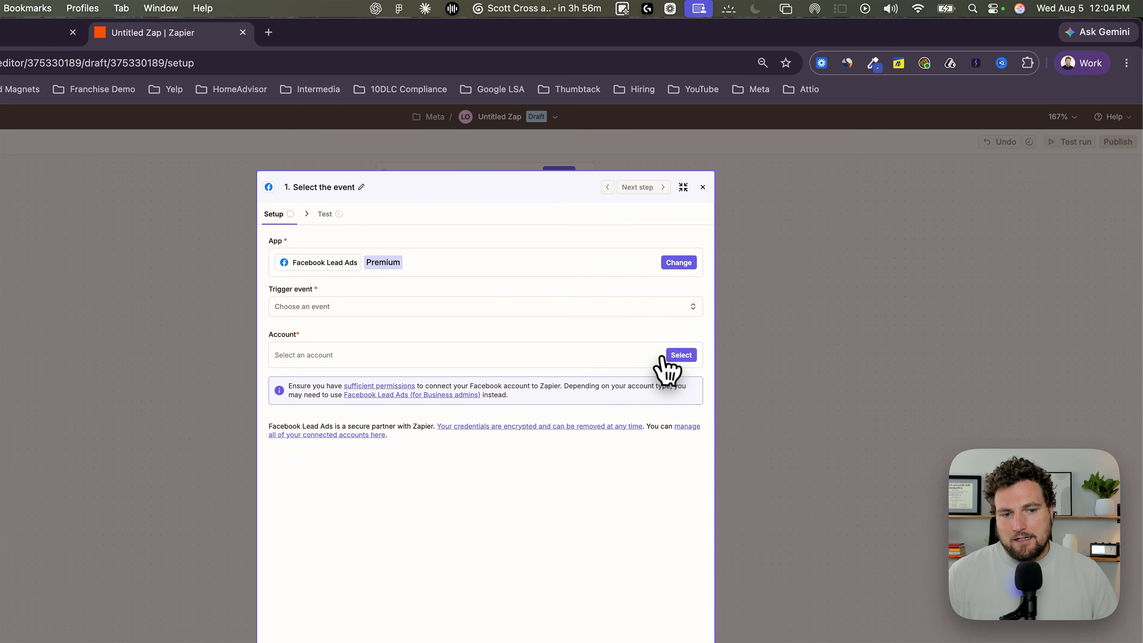
left_click(679, 358)
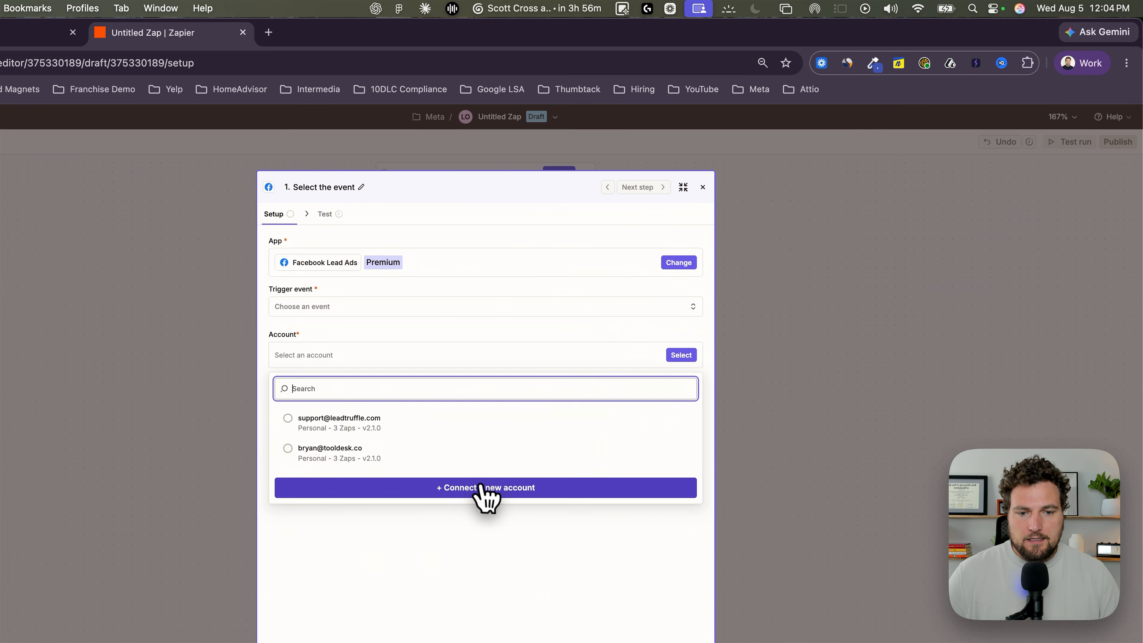
left_click(494, 490)
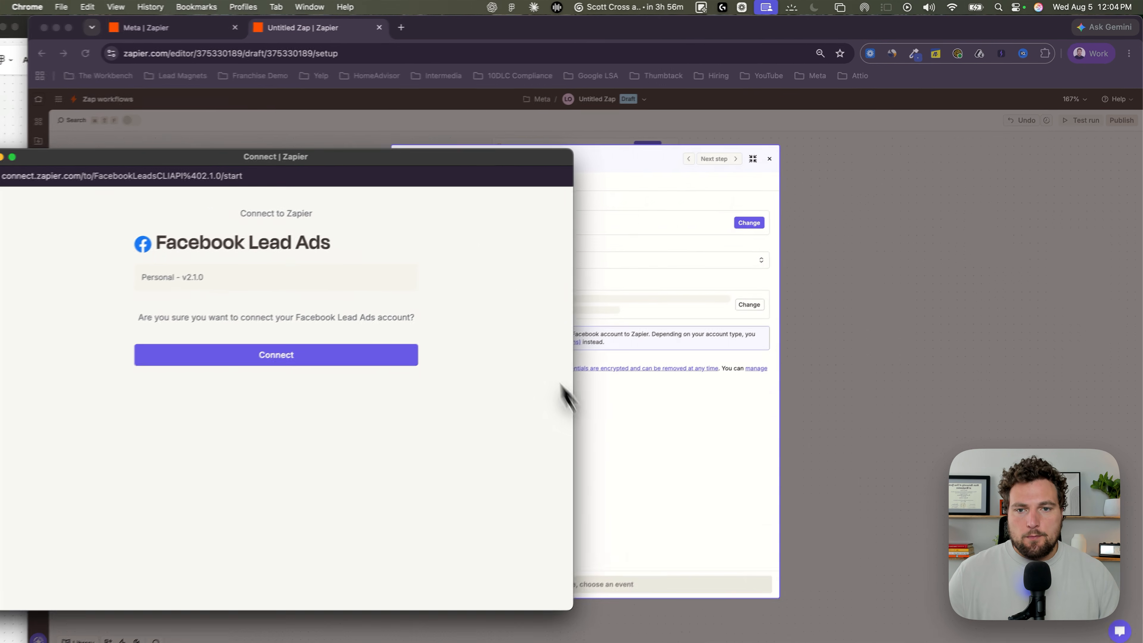
left_click_drag(484, 155, 642, 149)
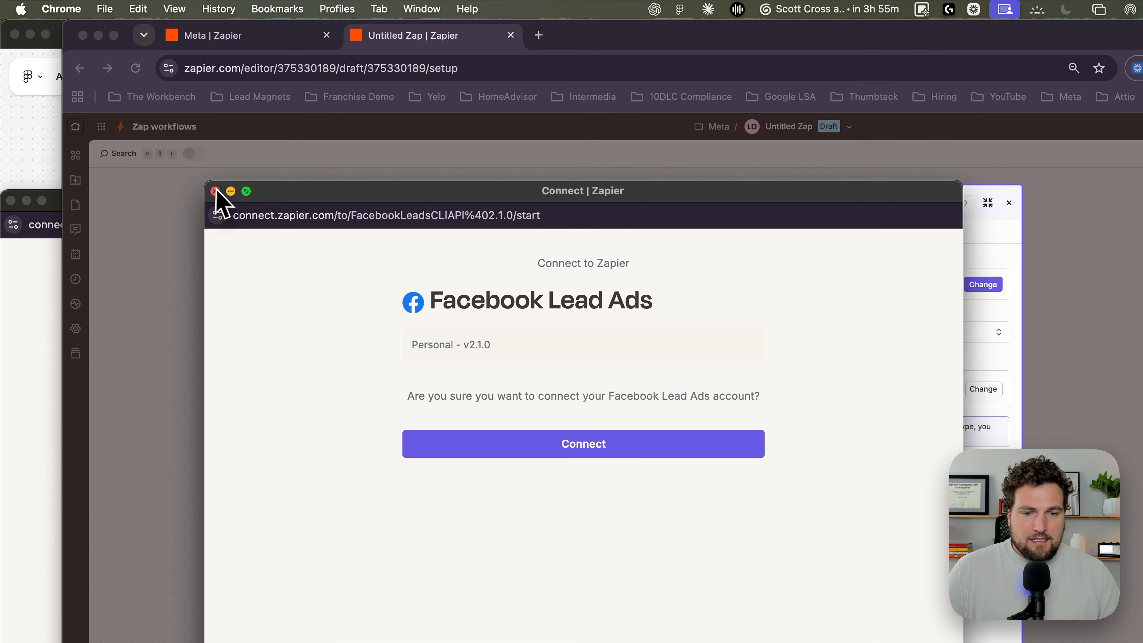
left_click(165, 147)
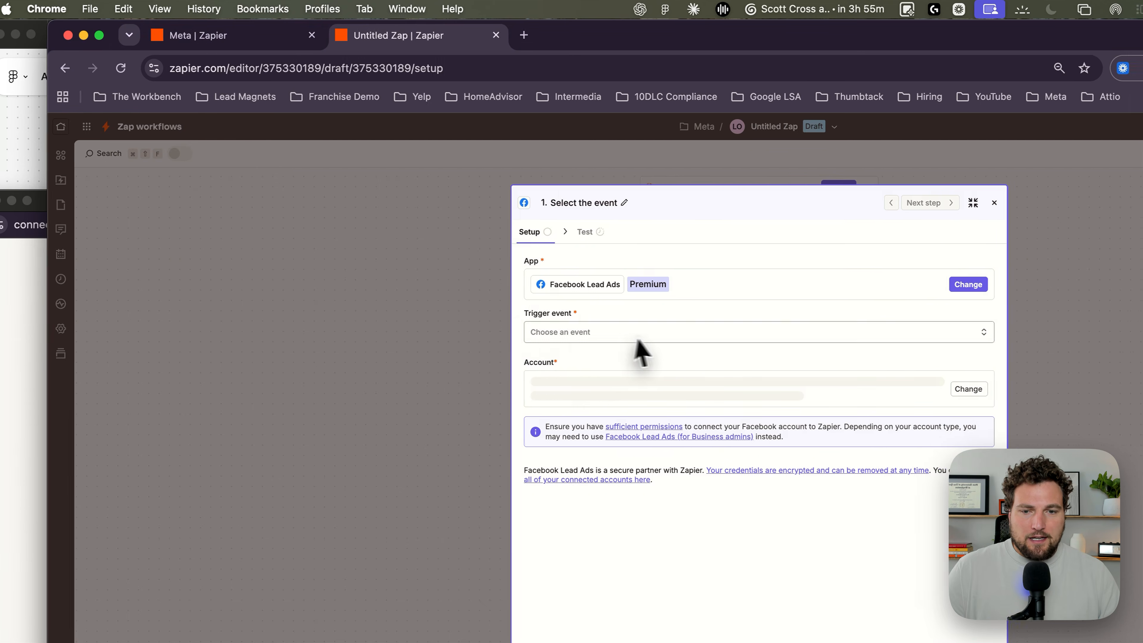
Step: Assign the existing support account to the Facebook Lead Ads trigger, choose the New Lead event and continue to its configuration
left_click(971, 385)
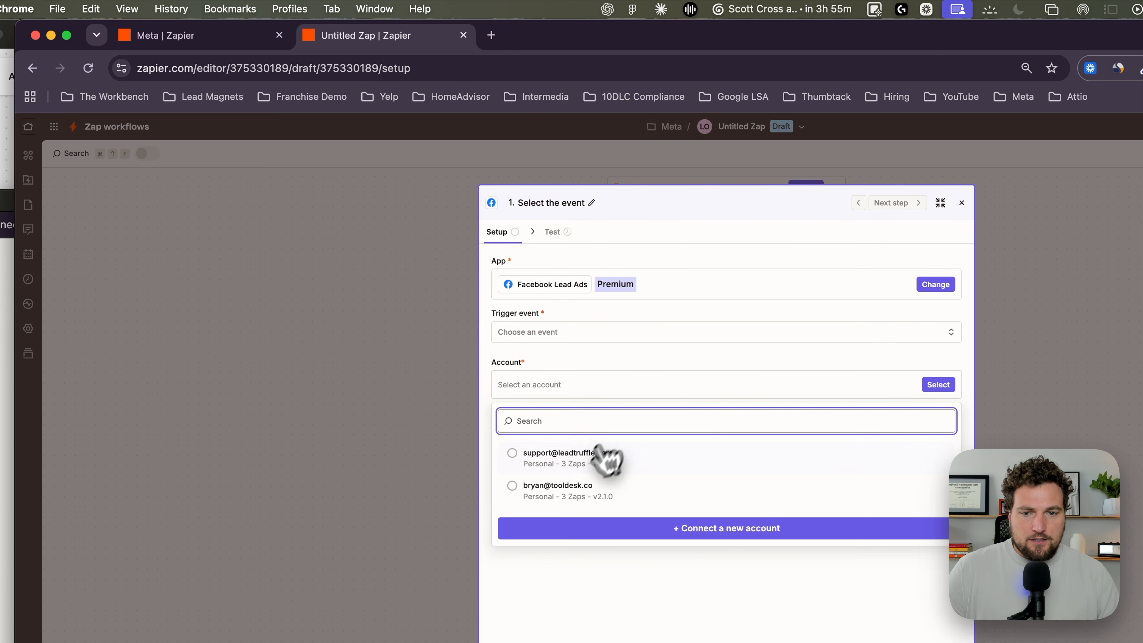
left_click(585, 457)
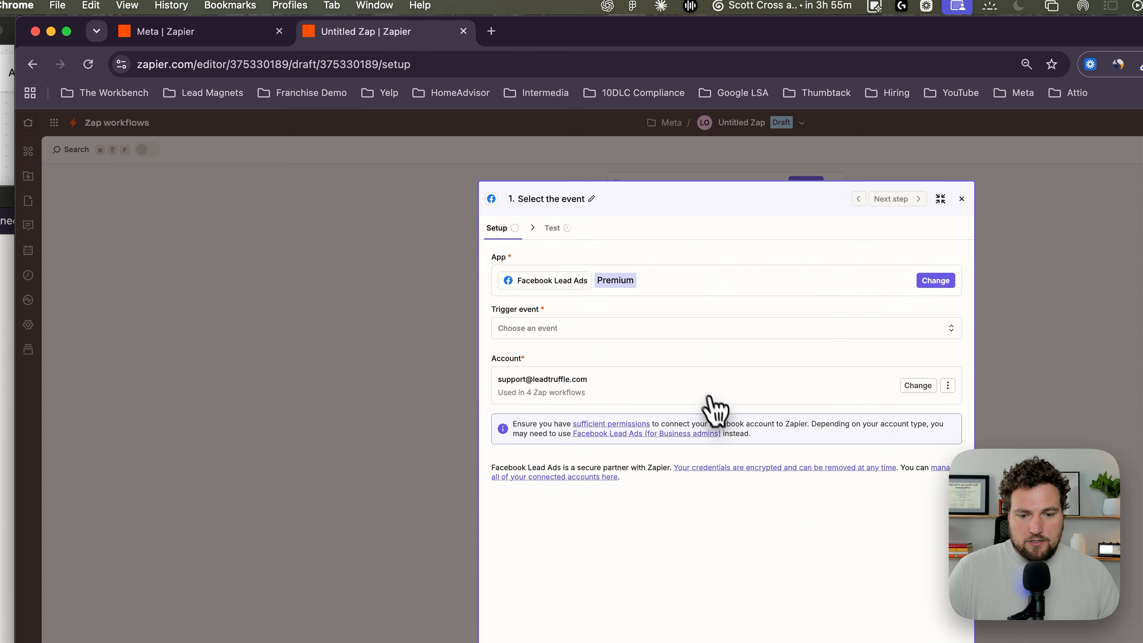
left_click(588, 331)
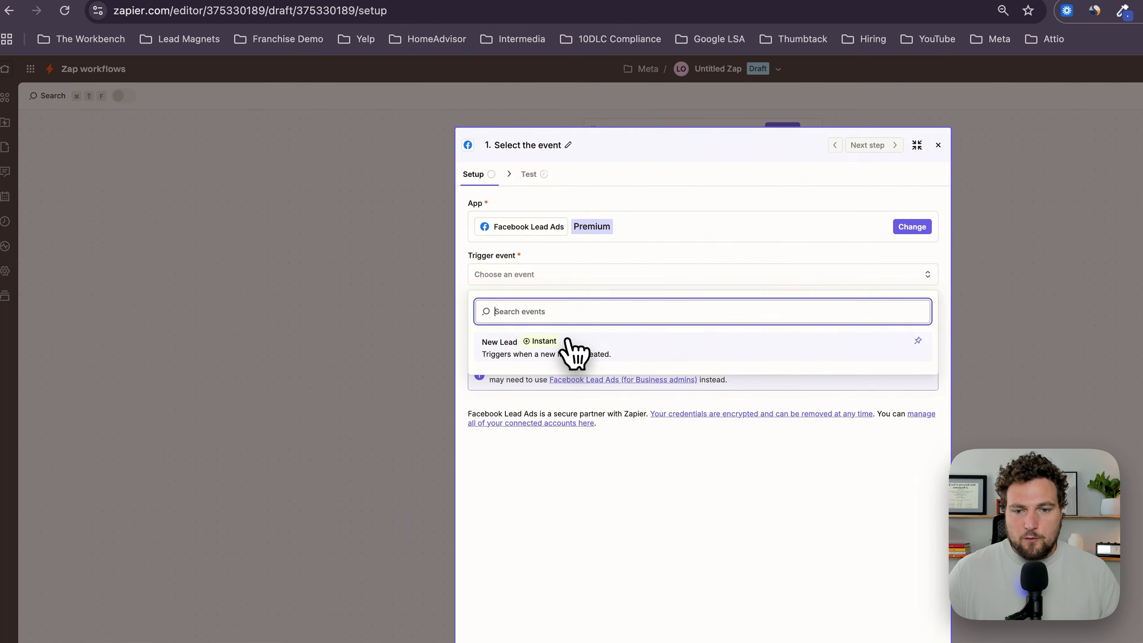
left_click(496, 314)
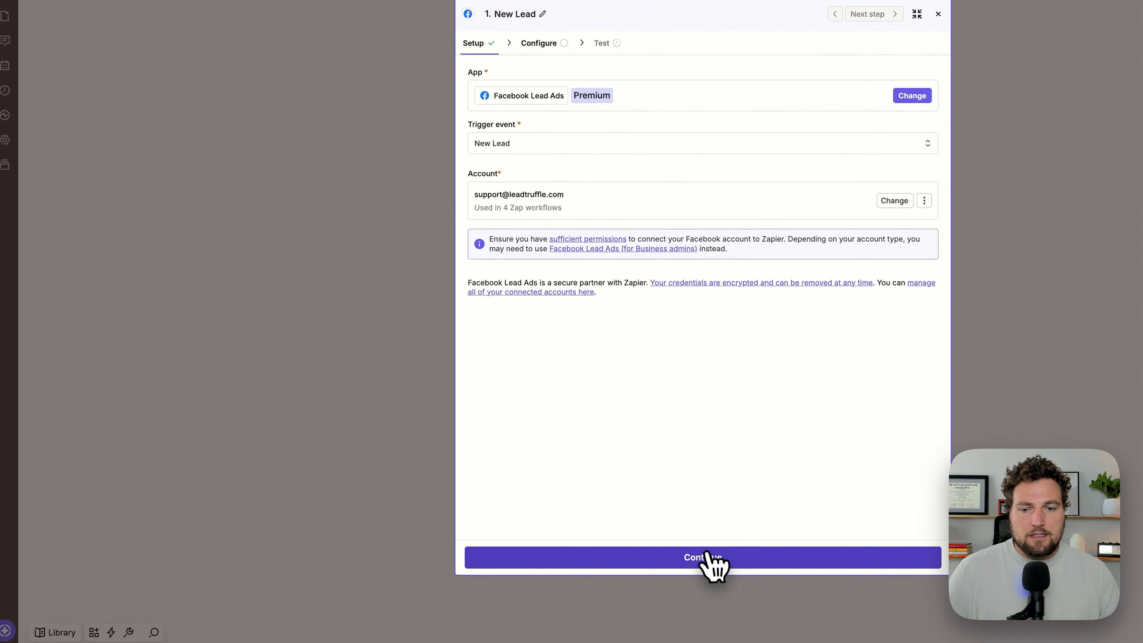
left_click(708, 556)
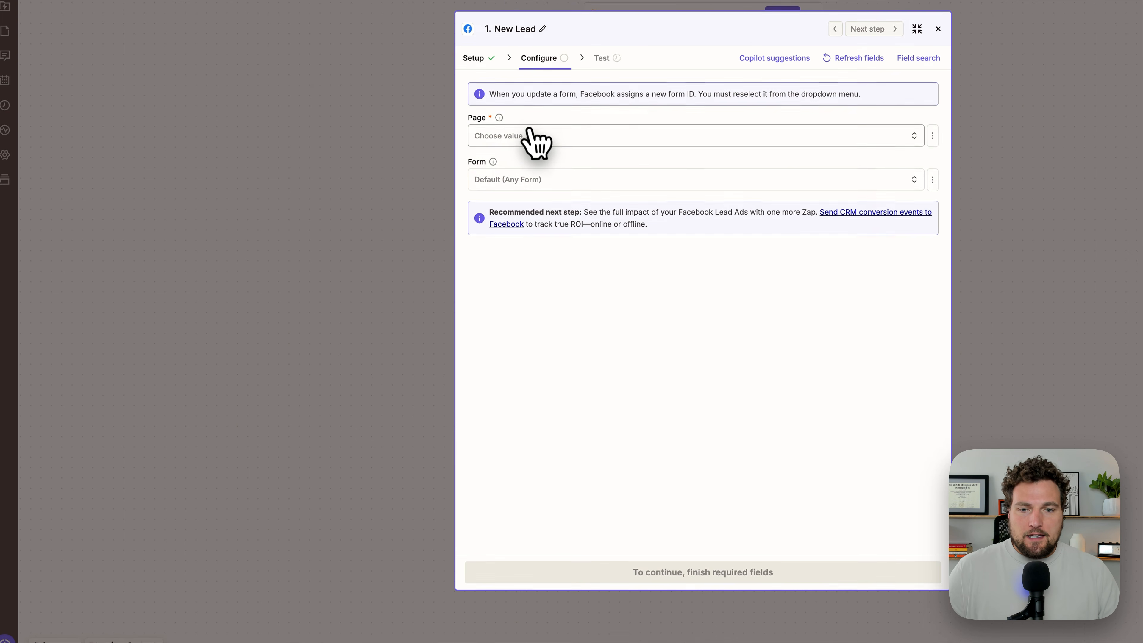
Step: Set the trigger's page to Local Roofing Experts and keep the form at Default (Any Form)
left_click(529, 131)
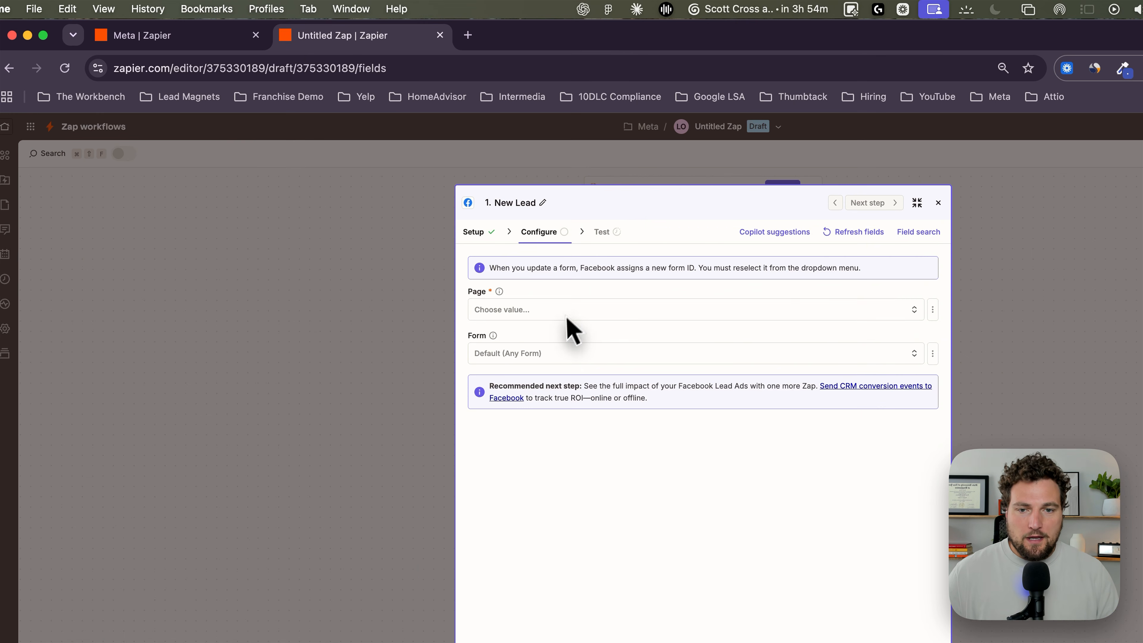
left_click(495, 236)
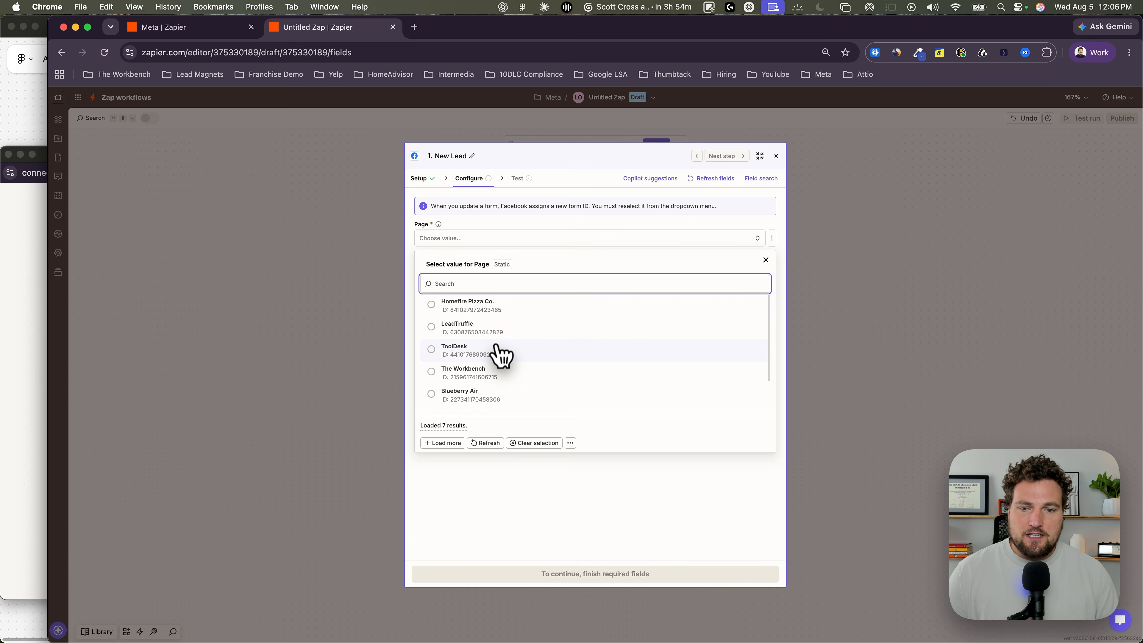
scroll(486, 342, "down", 1)
scroll(486, 360, "down", 1)
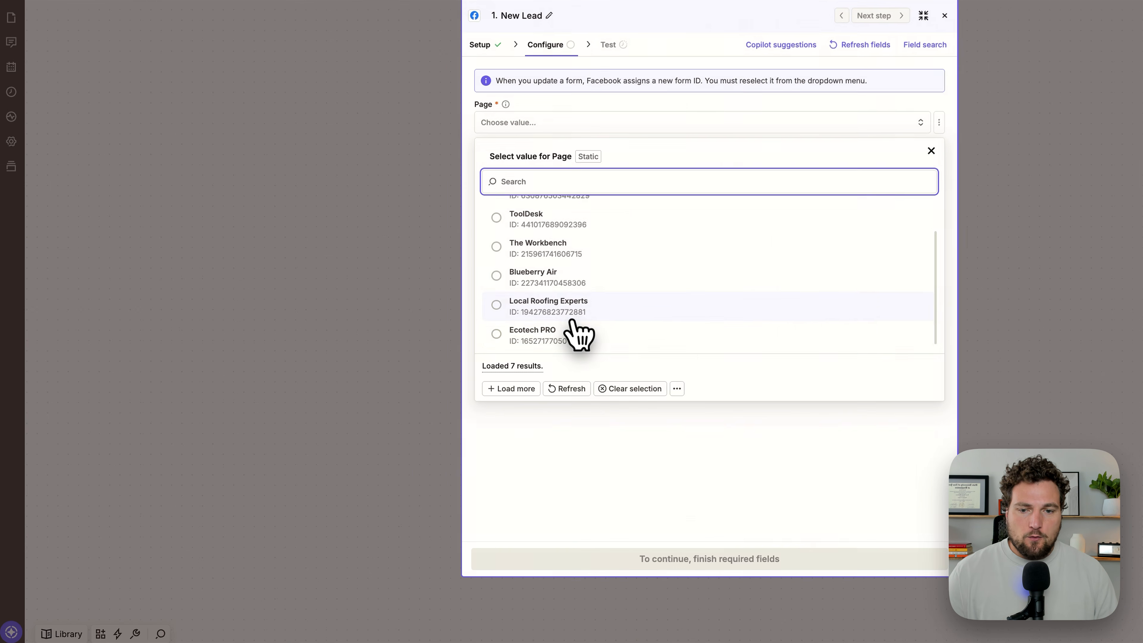
left_click(495, 390)
left_click(535, 173)
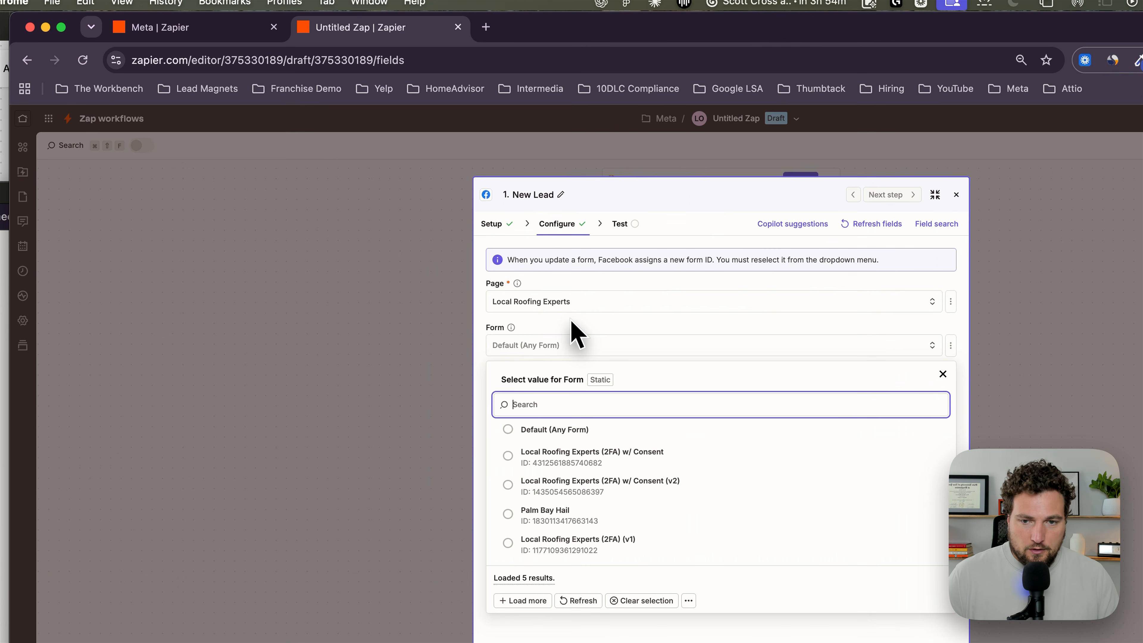
left_click(572, 322)
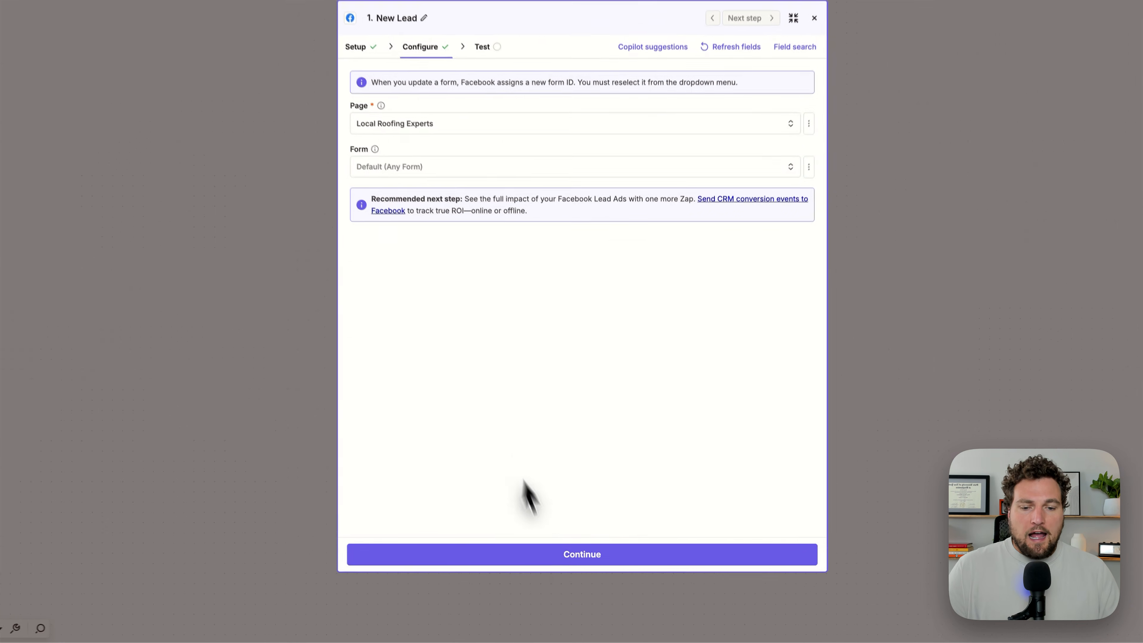
Step: Test the New Lead trigger, review the fields of the Lead C record and continue with that record
left_click(592, 574)
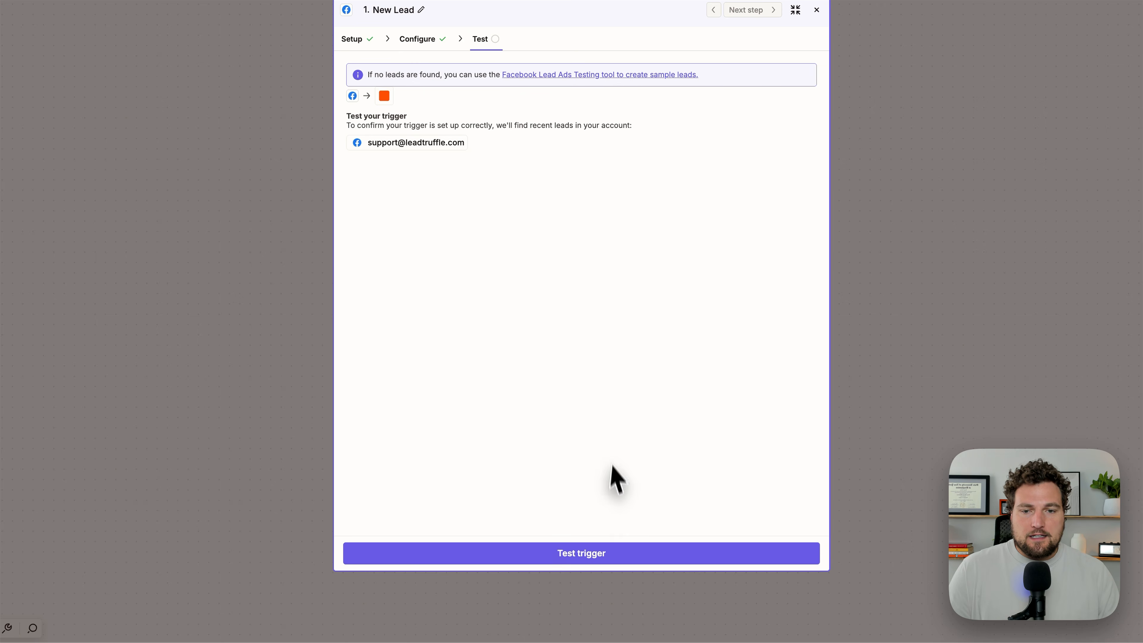
left_click(594, 555)
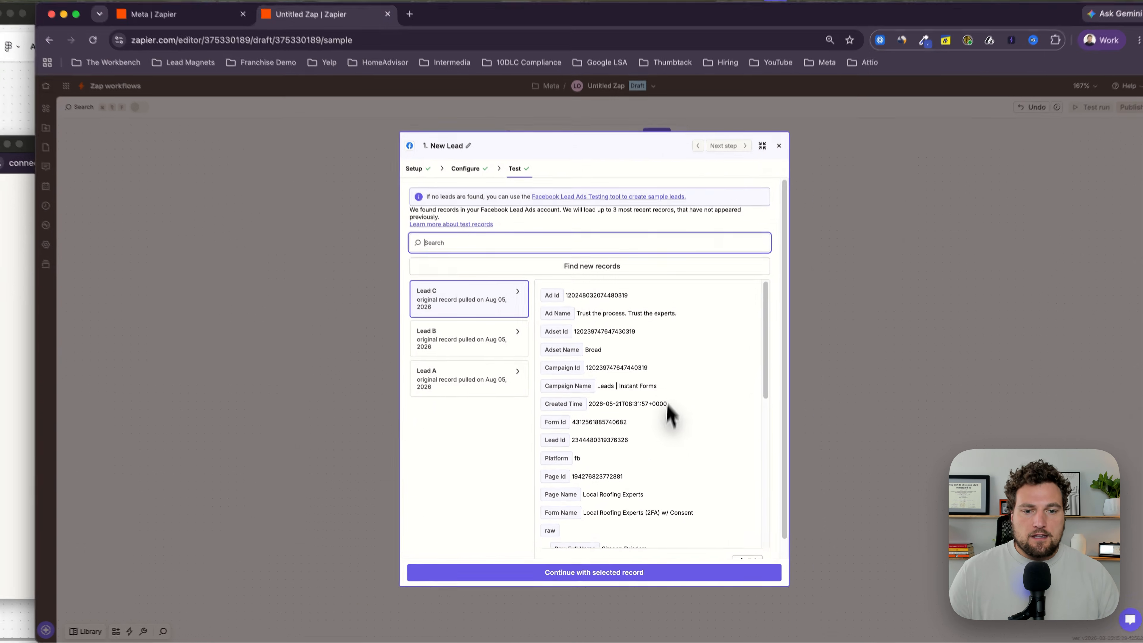
scroll(674, 334, "down", 10)
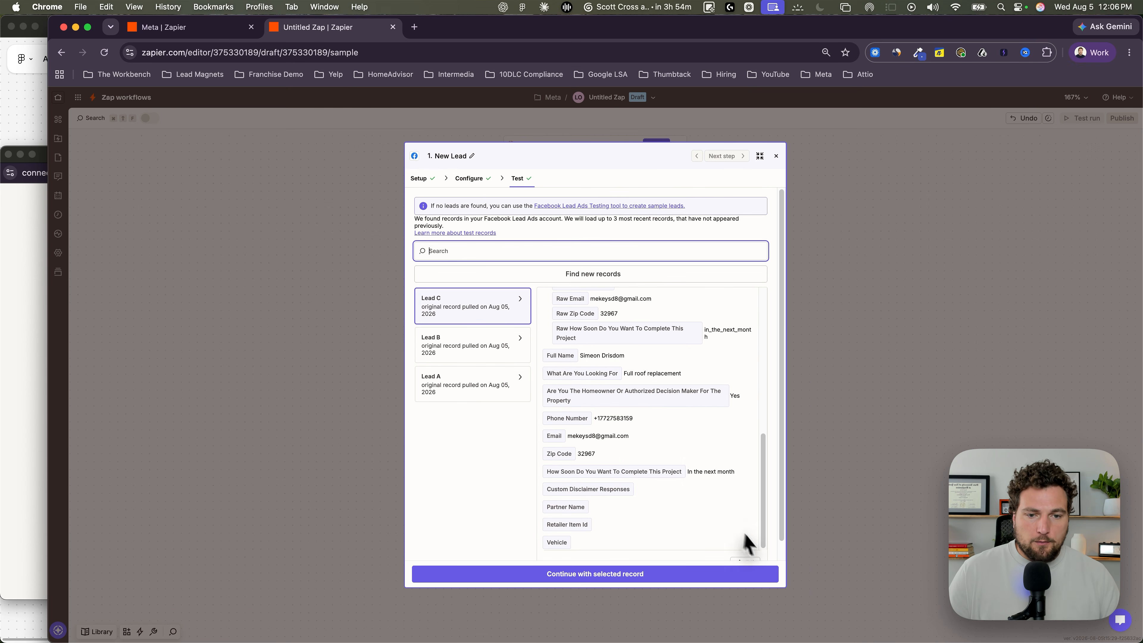
scroll(691, 461, "down", 1)
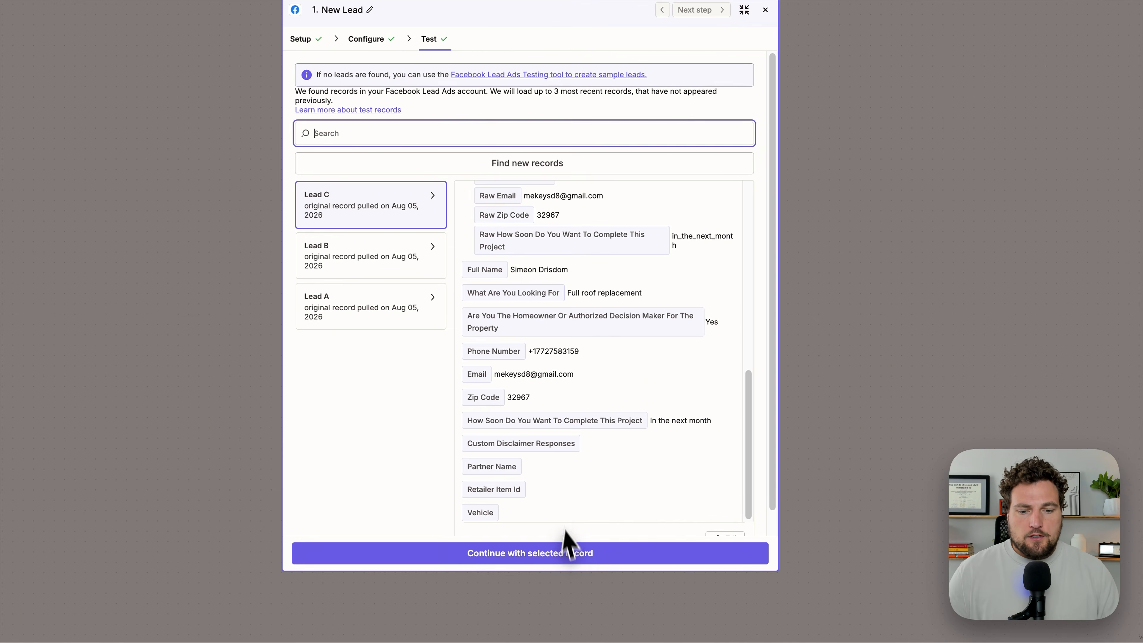
left_click(624, 573)
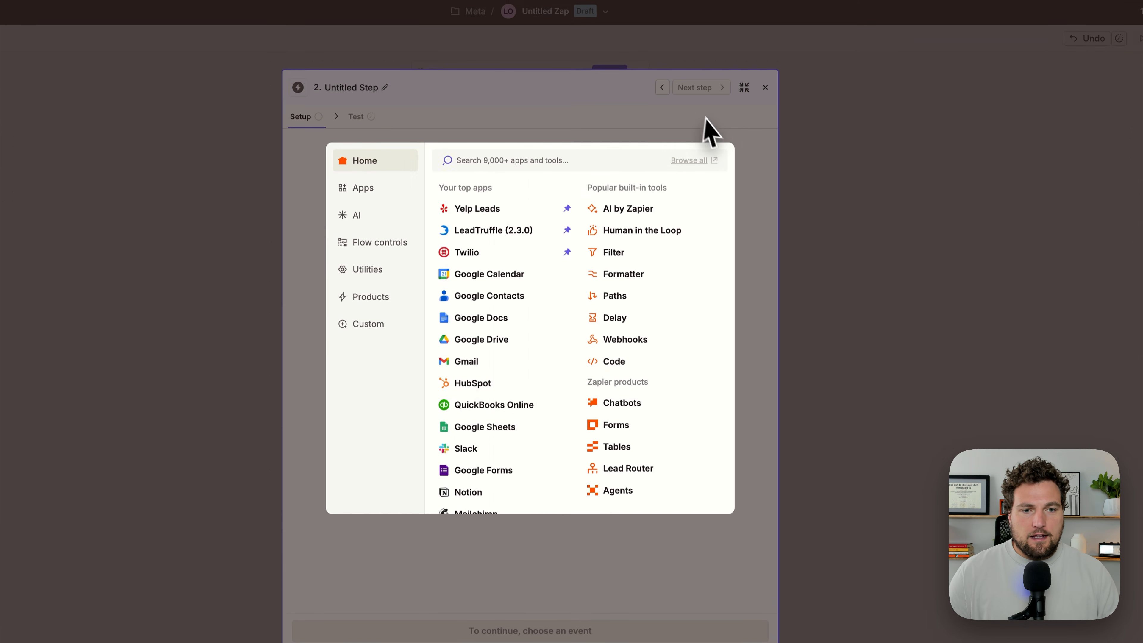
left_click(750, 12)
scroll(648, 196, "down", 4)
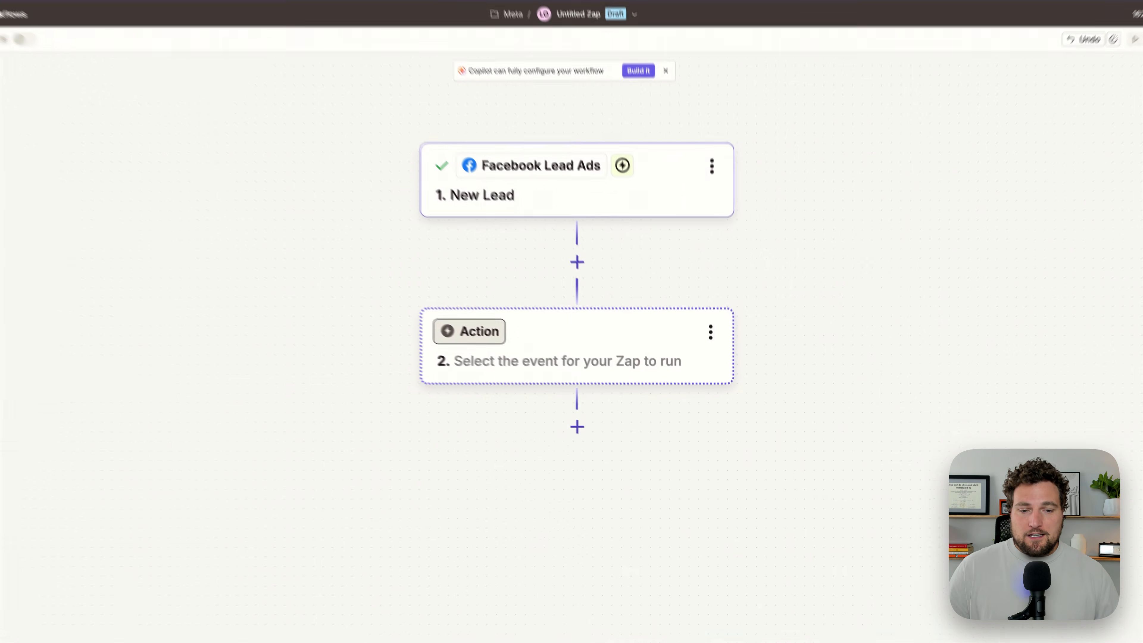
left_click(609, 357)
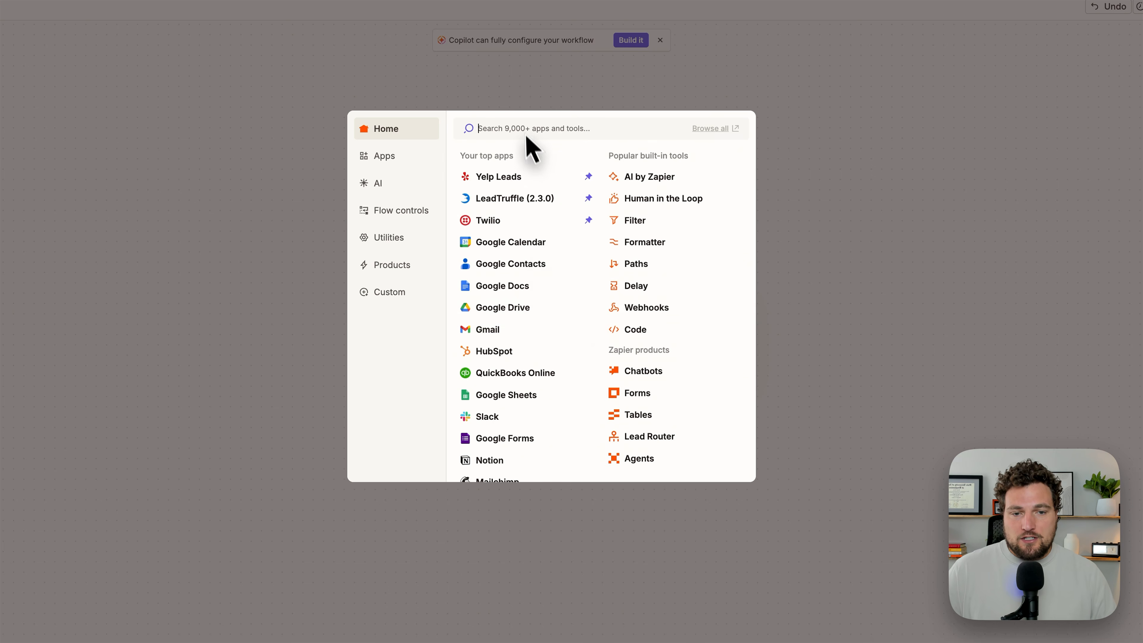
left_click(748, 108)
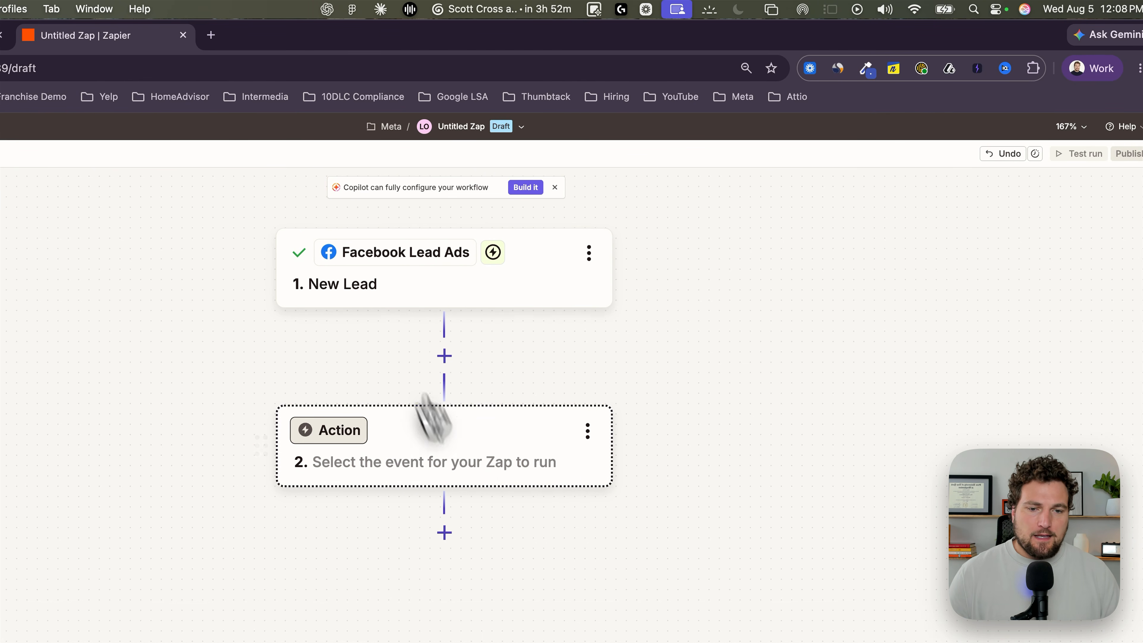
Step: Set the Zap's second step to Twilio with the Send SMS action event and continue to its configuration
left_click(484, 462)
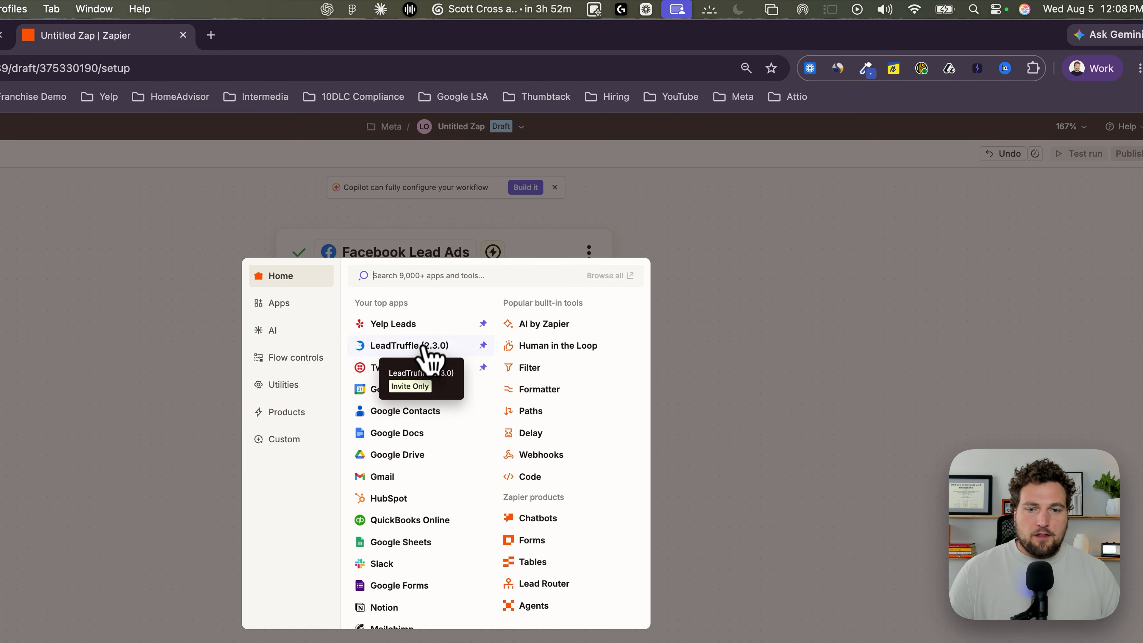
left_click(410, 367)
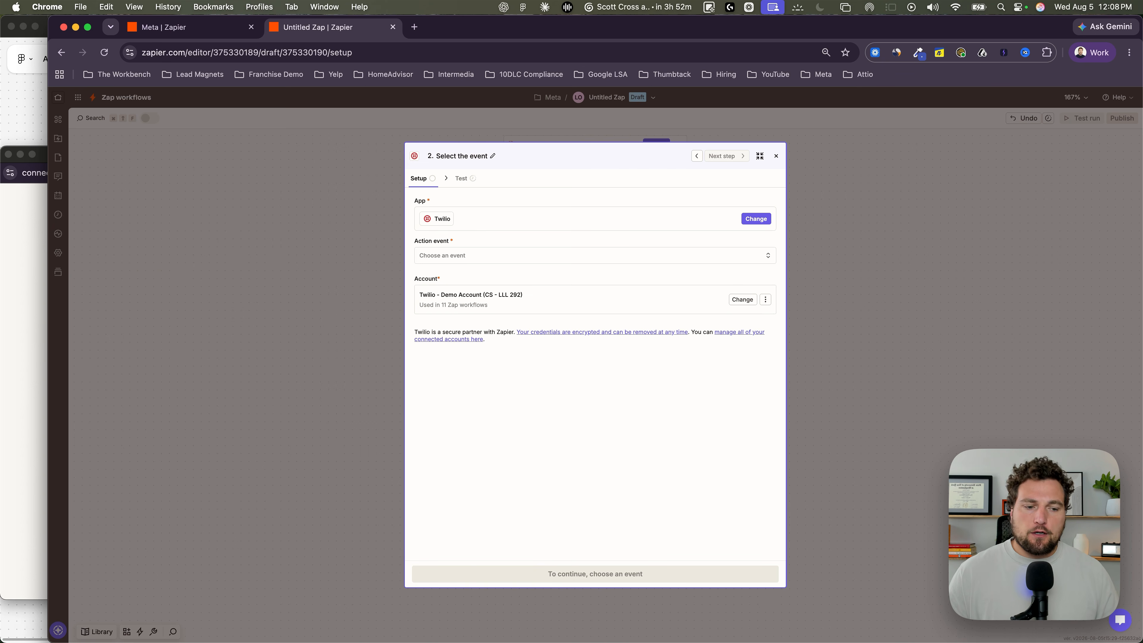
left_click(487, 254)
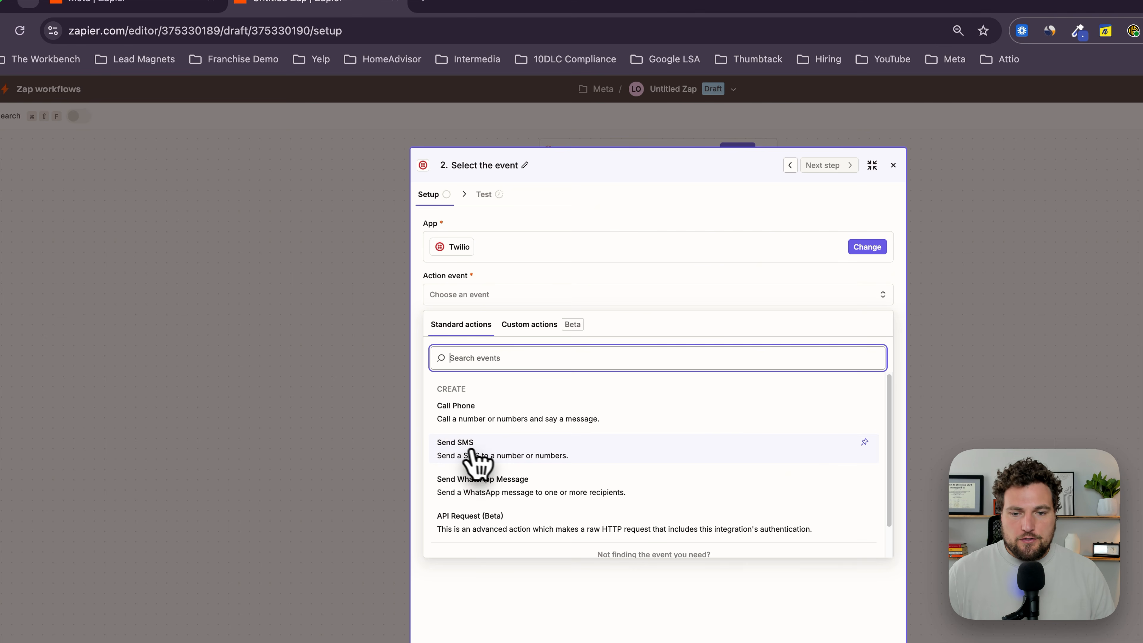
left_click(484, 455)
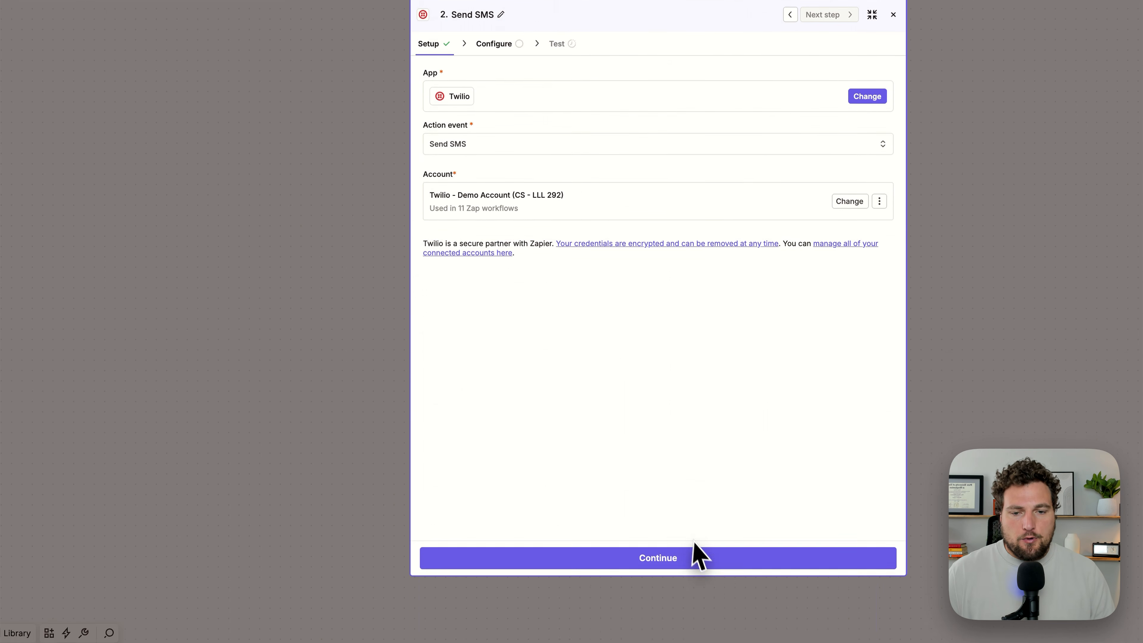
left_click(696, 551)
Step: Select the available Twilio number as From Number and map the Facebook lead's Phone Number field to To Number
left_click(454, 92)
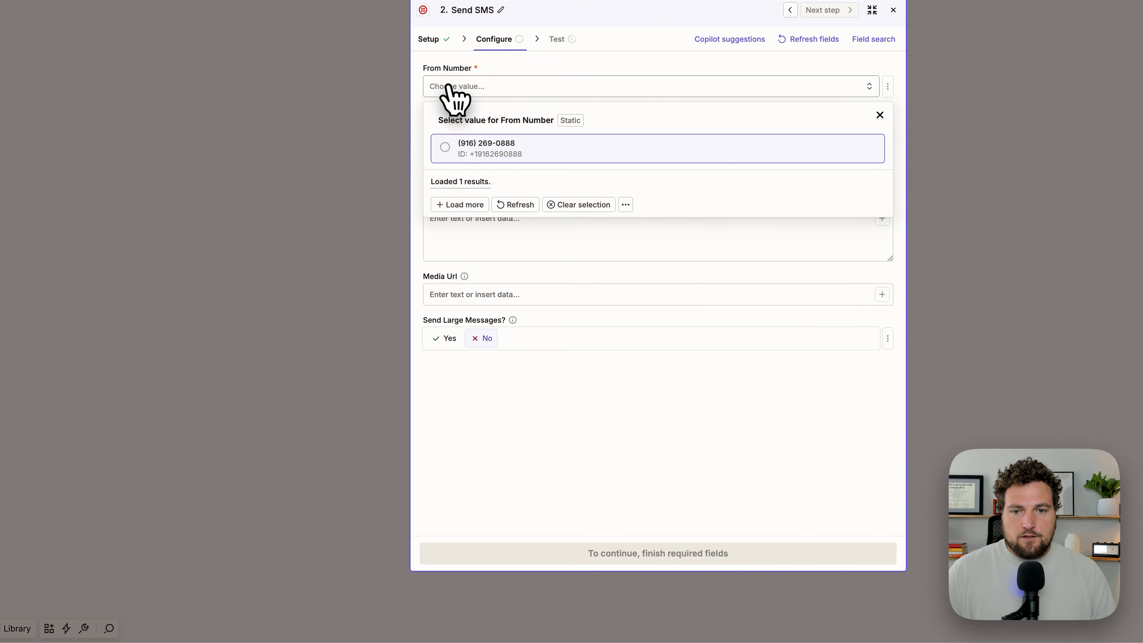
left_click(473, 151)
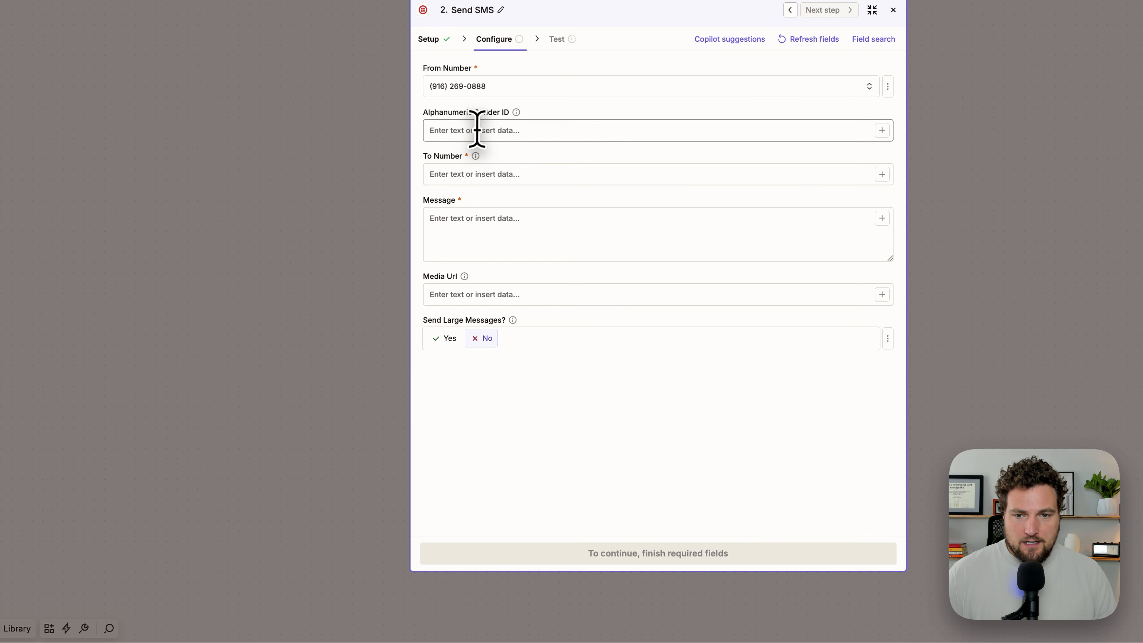
left_click(470, 175)
type("/")
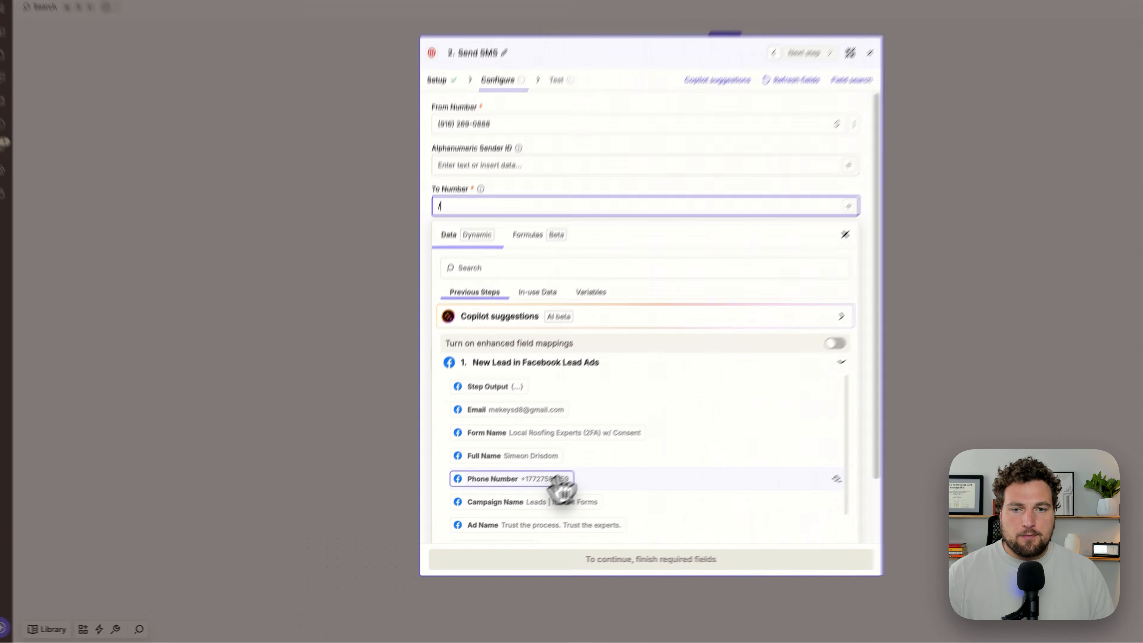
left_click(518, 507)
left_click(599, 154)
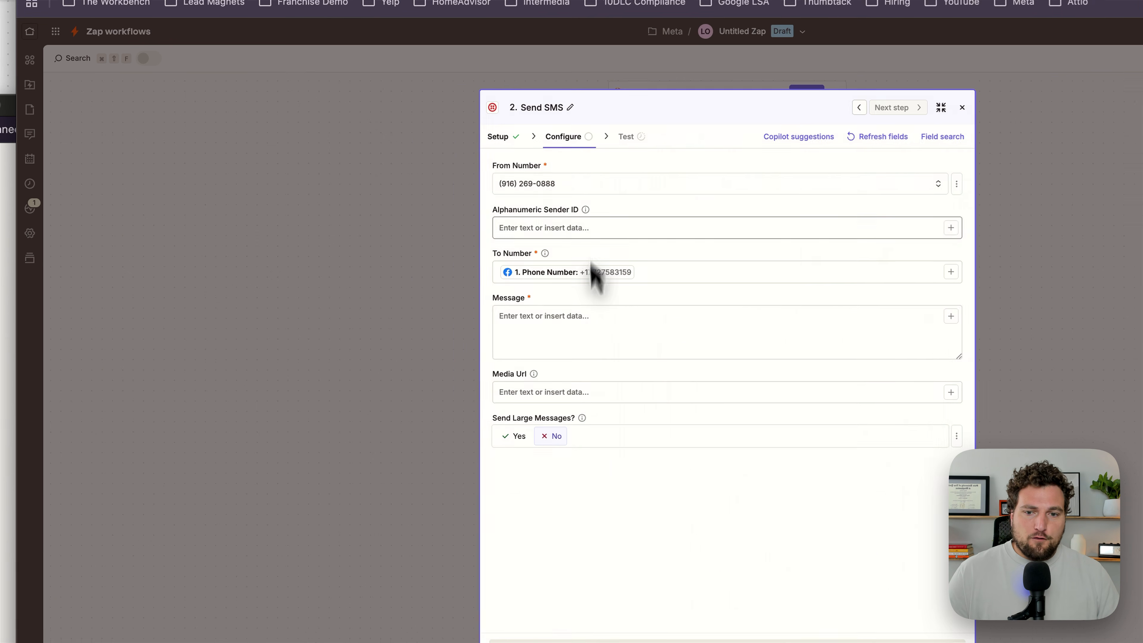
Step: Write an SMS message that introduces the sender and their HVAC business and asks "do you still need help?"
left_click(473, 319)
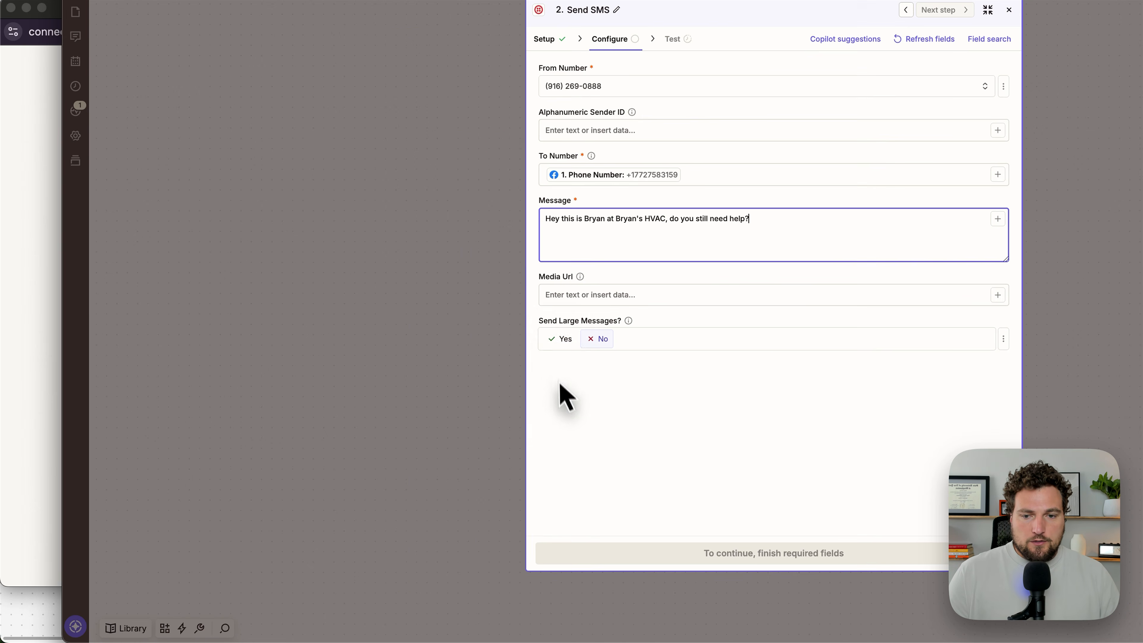
Step: Enable Send Large Messages for the Twilio SMS, skip the step's test and close its configuration
left_click(561, 338)
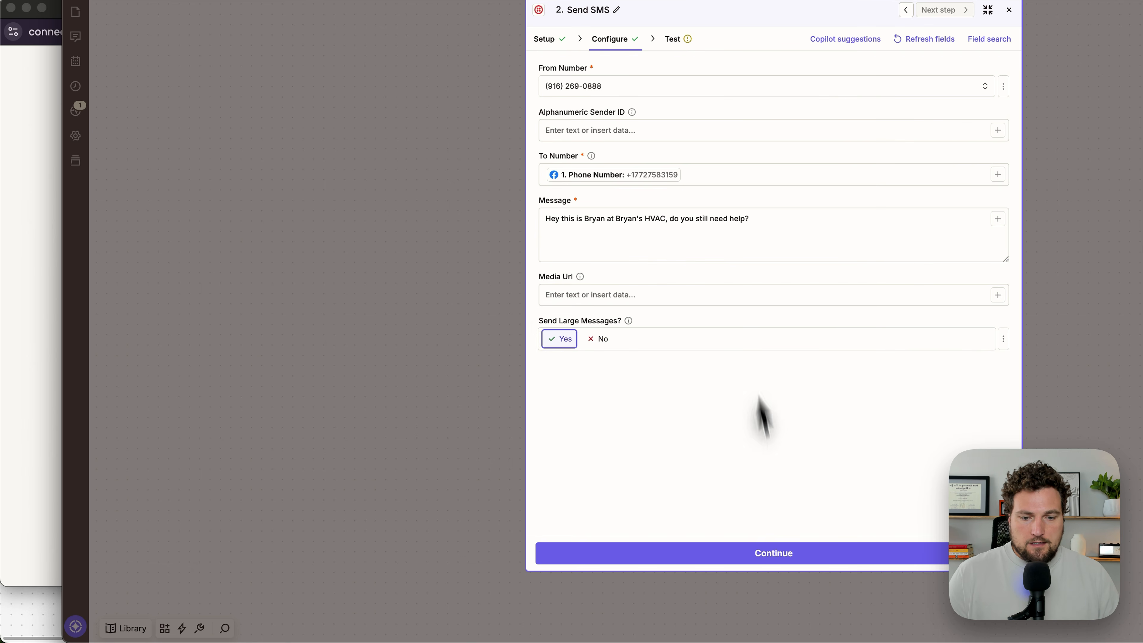
left_click(792, 553)
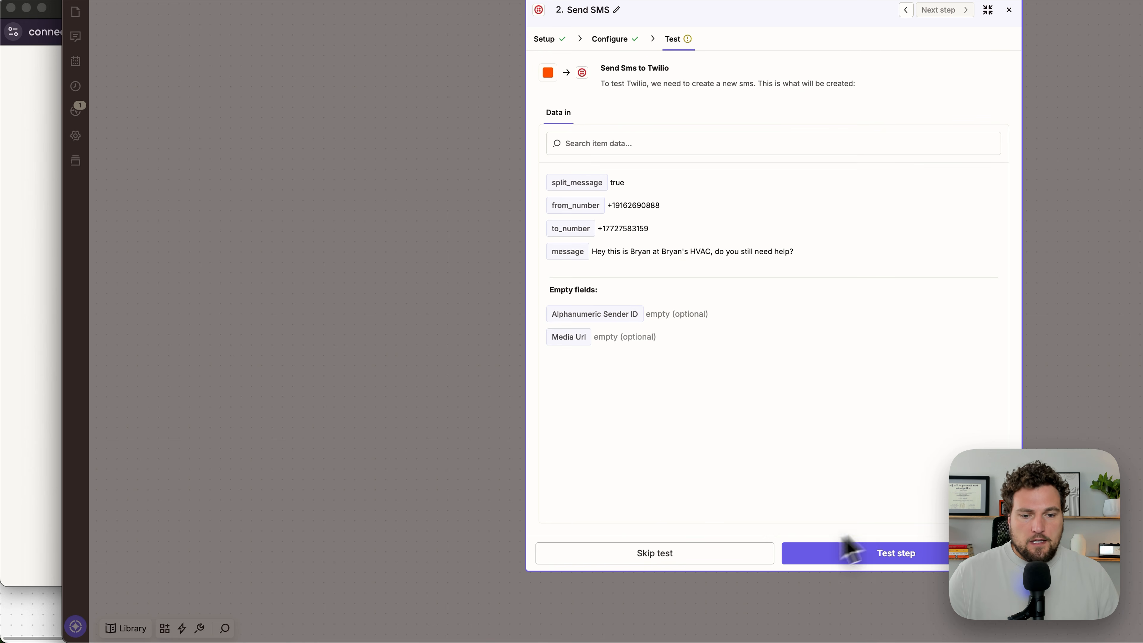
left_click(724, 543)
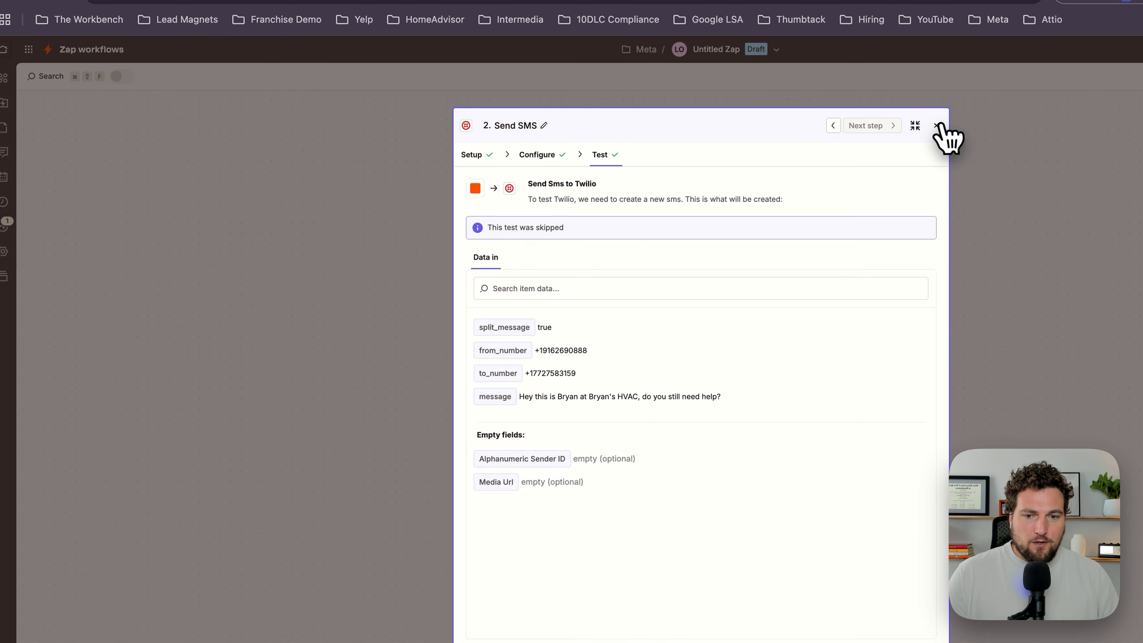
left_click(1003, 19)
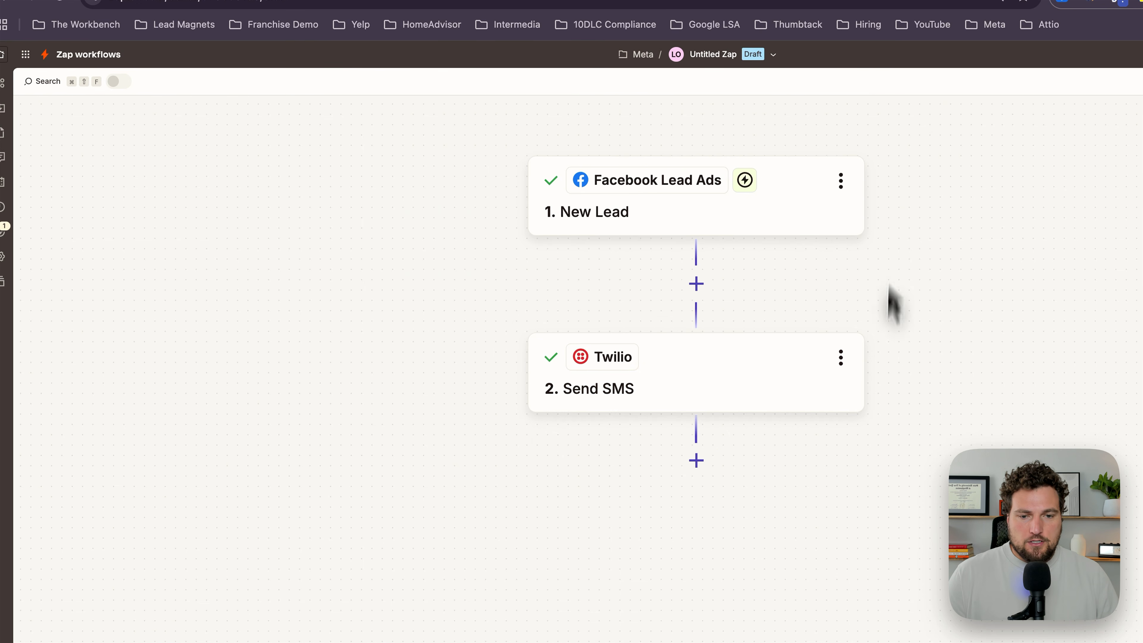
Step: Add a third step after the Twilio SMS and choose Gmail as its app
left_click(696, 461)
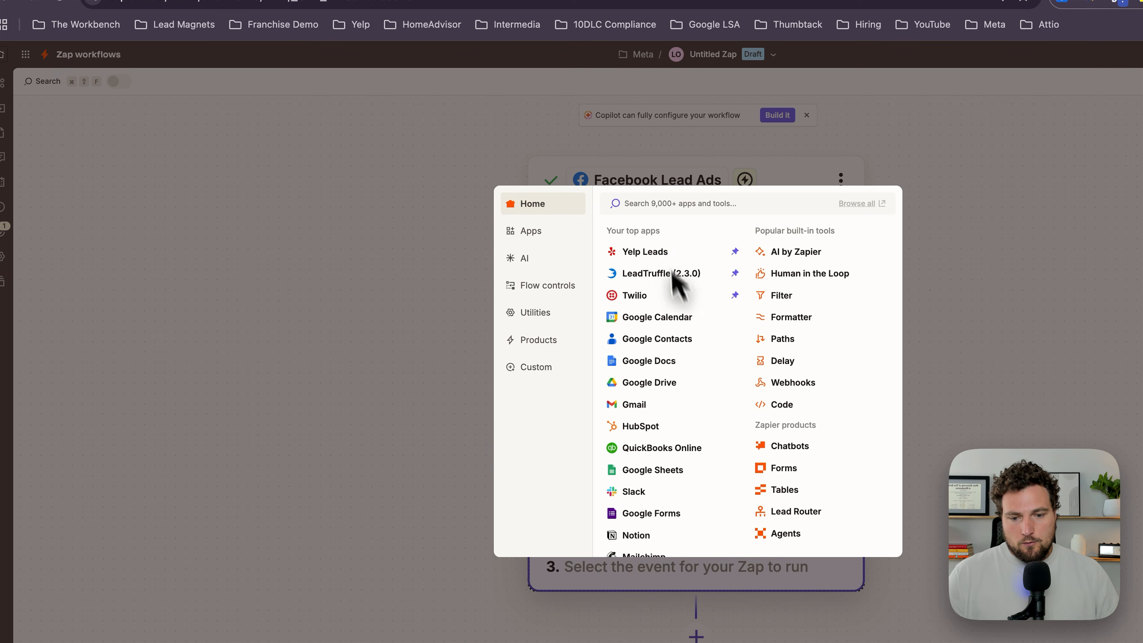
type("Email")
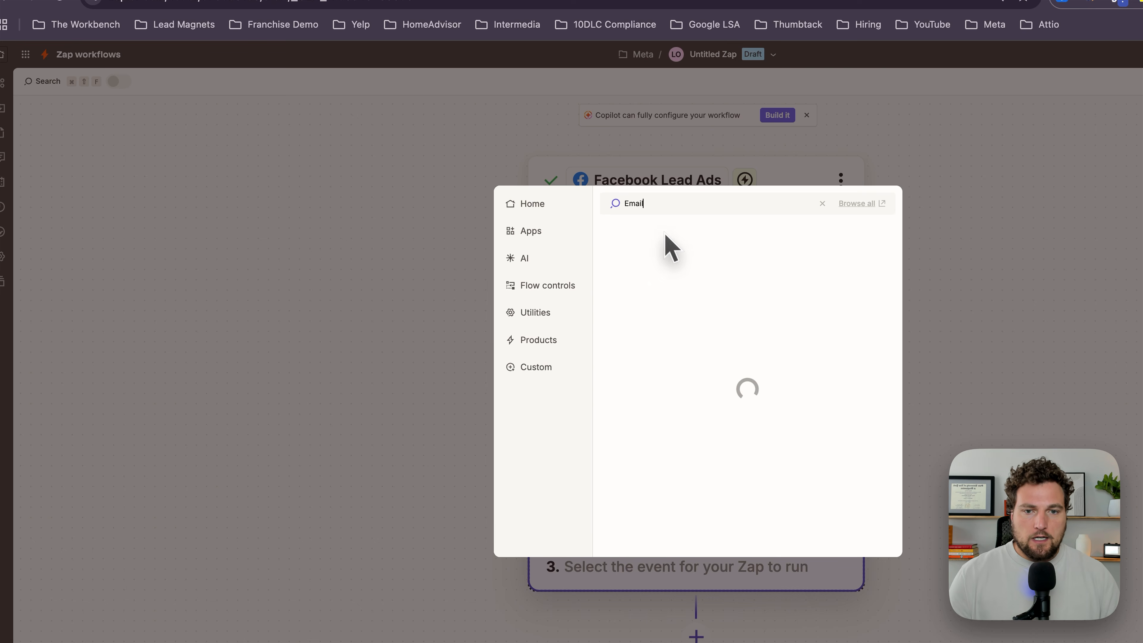
double_click(674, 204)
type("Gmail")
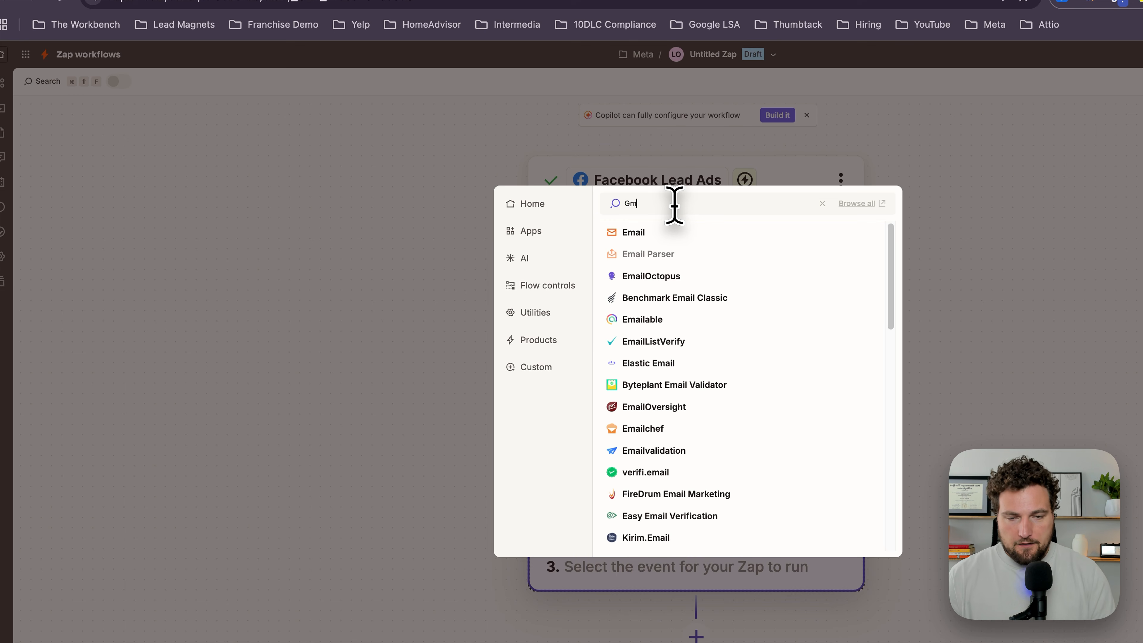
left_click(679, 235)
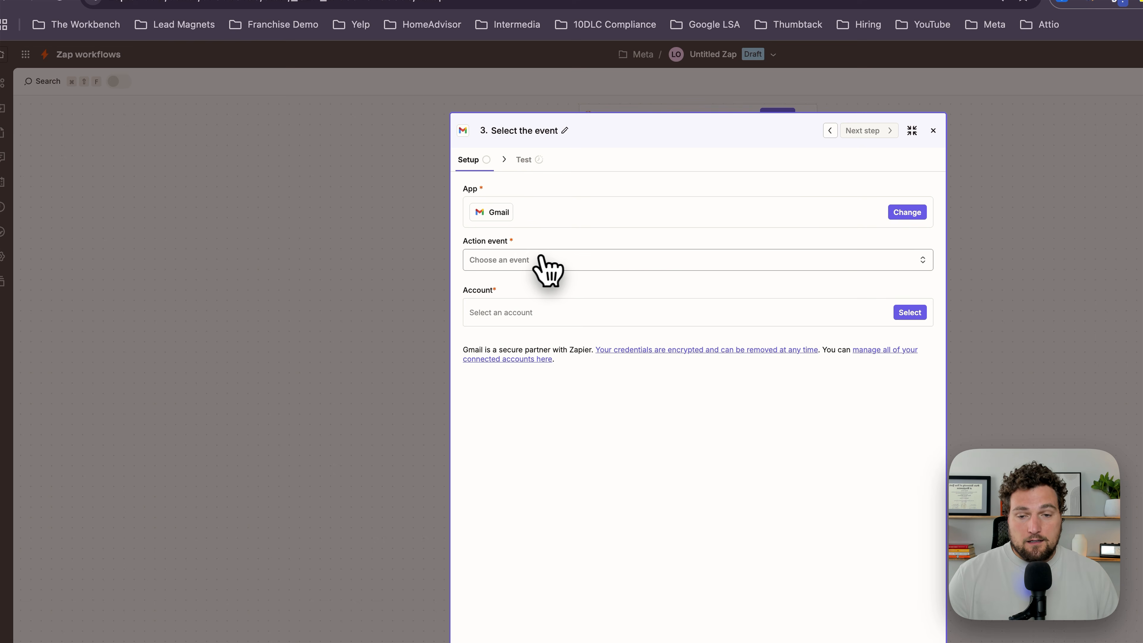
Step: Set the Gmail step's action event to Send Email, select a connected Gmail account and continue to its configuration
left_click(540, 260)
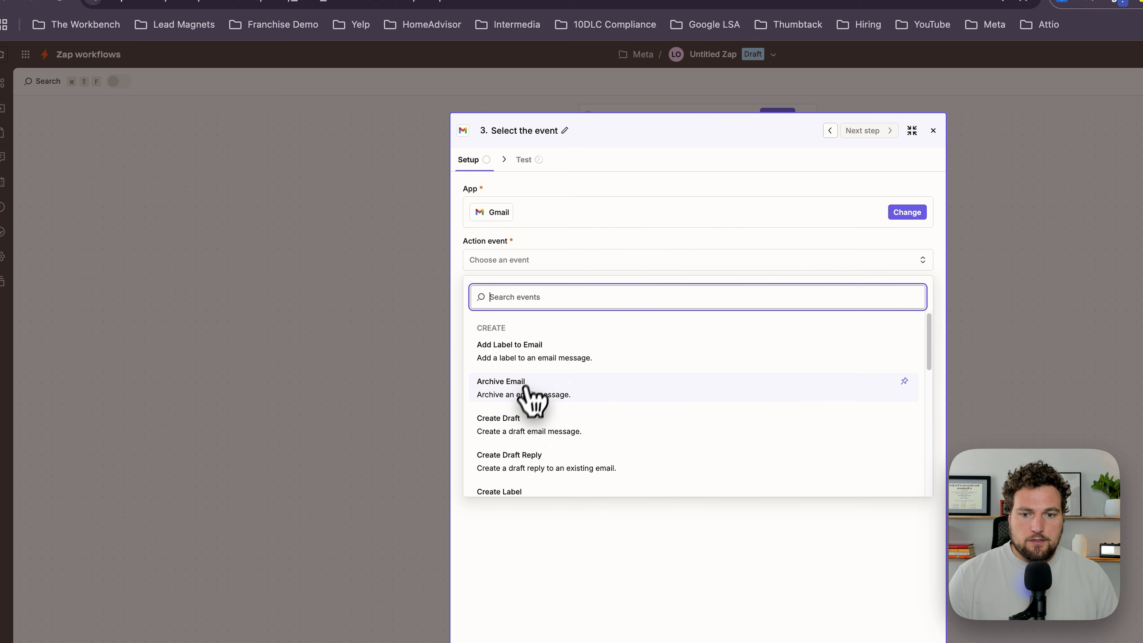
scroll(530, 396, "down", 5)
left_click(518, 496)
left_click(910, 312)
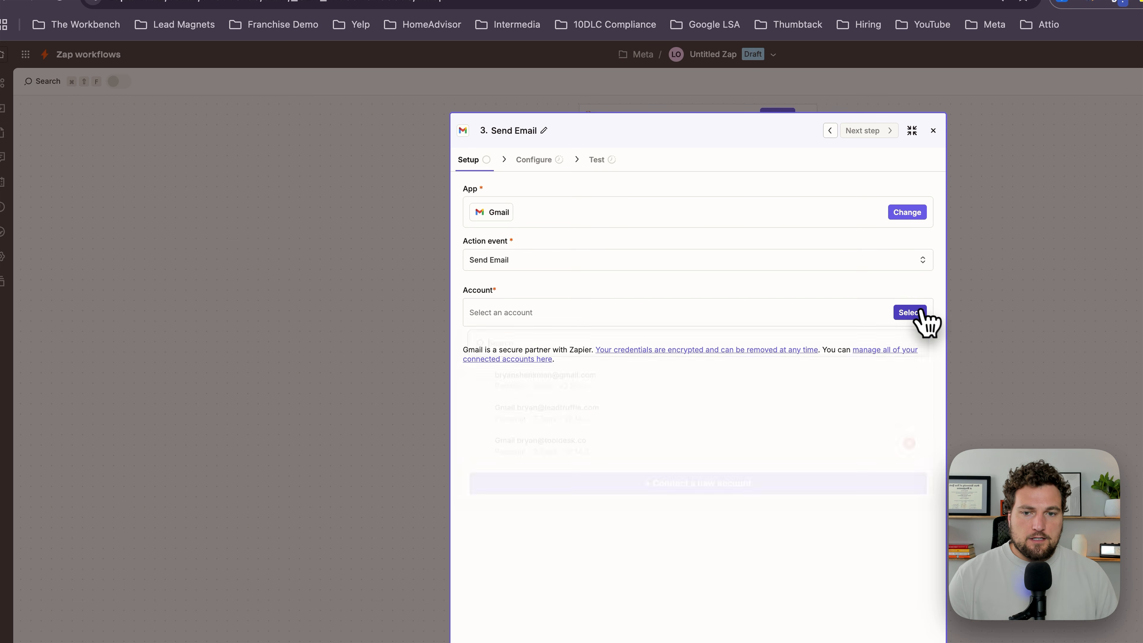
left_click(615, 392)
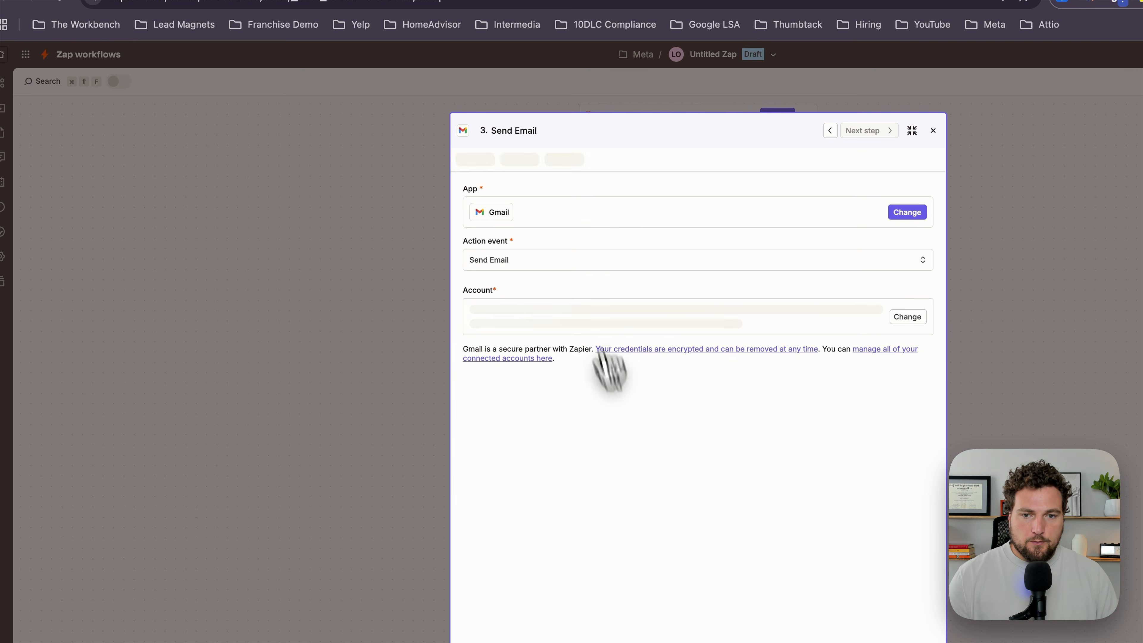
left_click(694, 626)
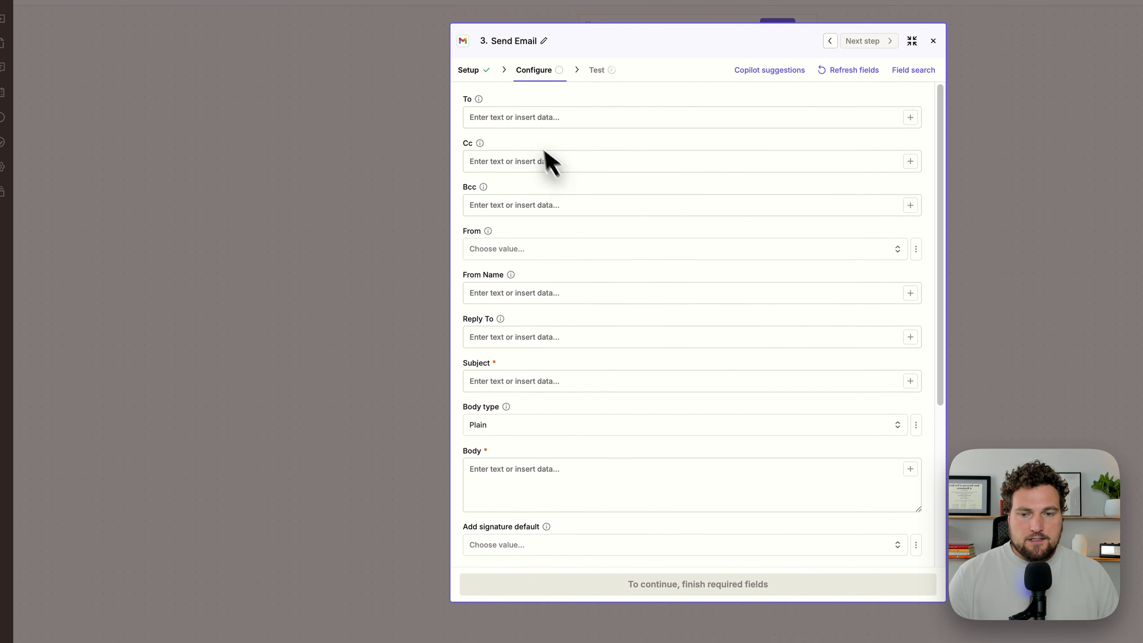
Step: Map the Facebook lead's Email field to the To recipient of the Gmail message
left_click(530, 123)
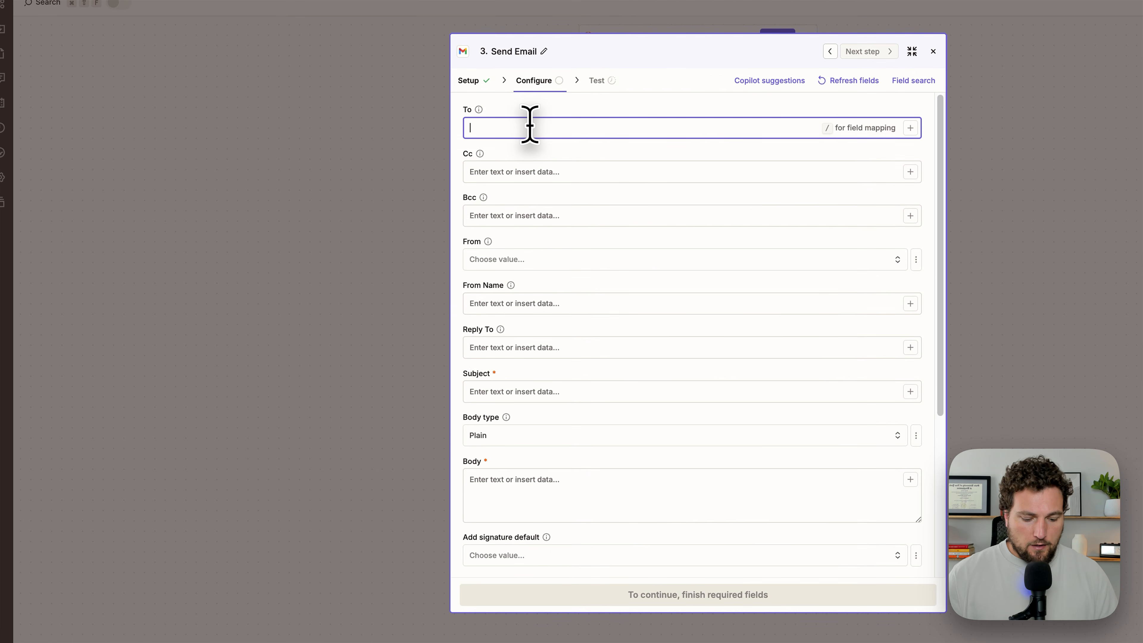
type("/email")
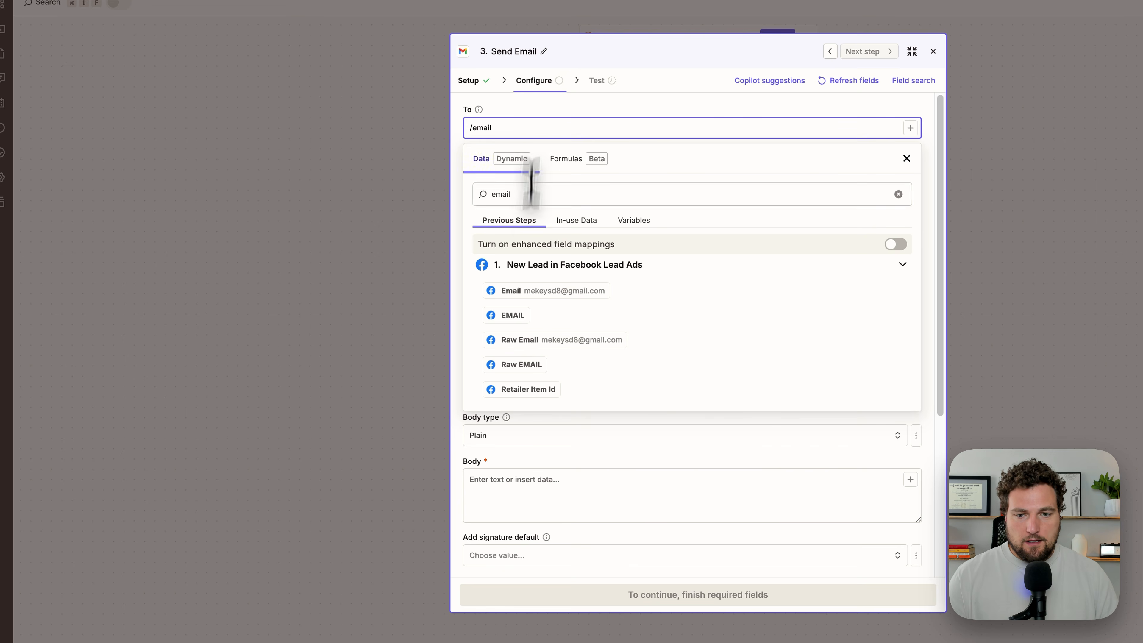
left_click(535, 290)
left_click(631, 117)
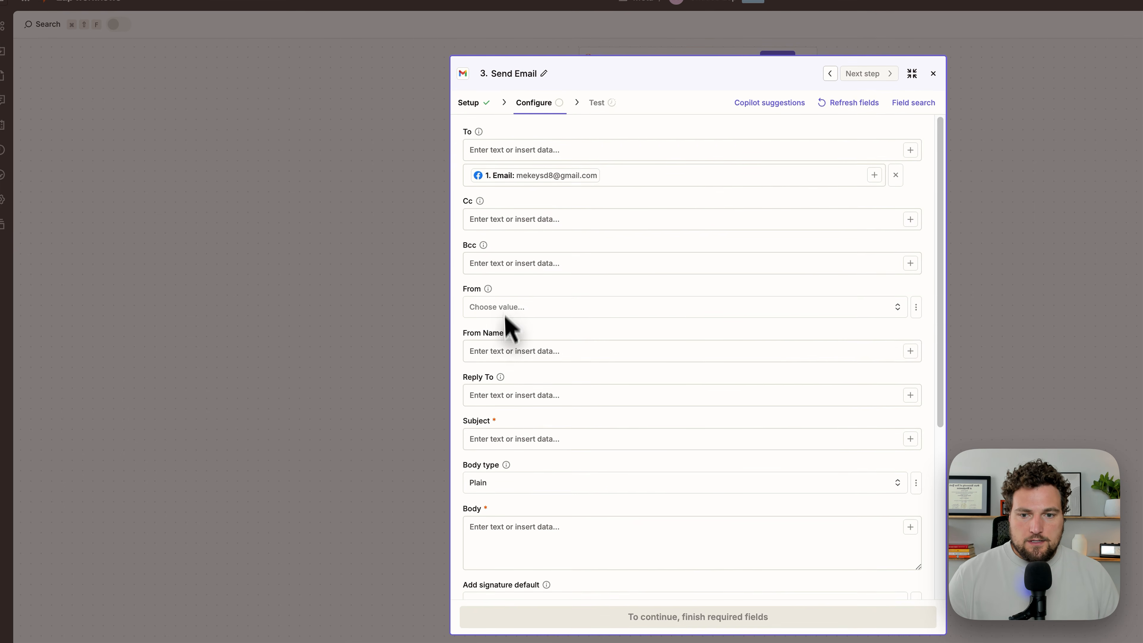
Step: Set the email's subject to "Subject" and write a body reading "Hey this is" followed by the sender's first name
scroll(503, 344, "down", 2)
left_click(504, 373)
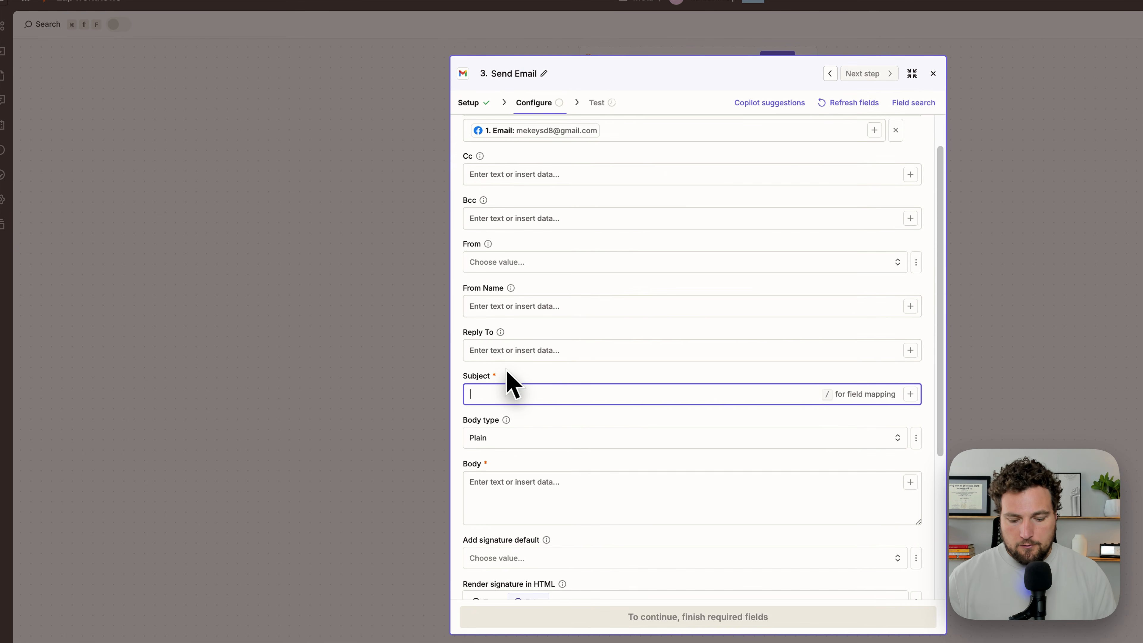
type("SUbject")
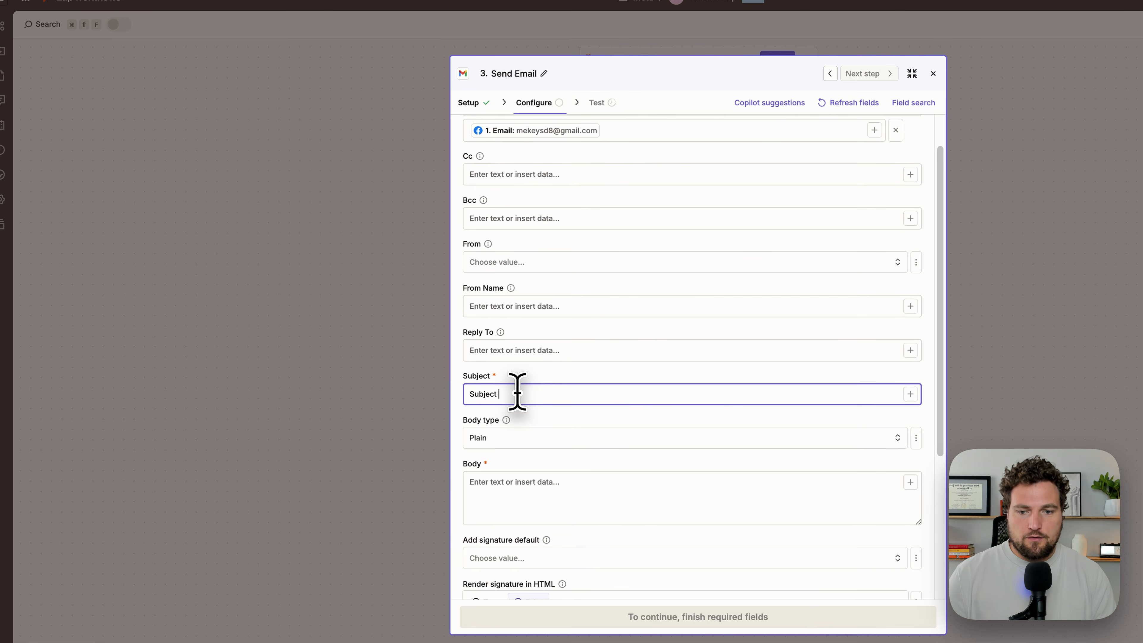
scroll(540, 338, "down", 4)
left_click(543, 306)
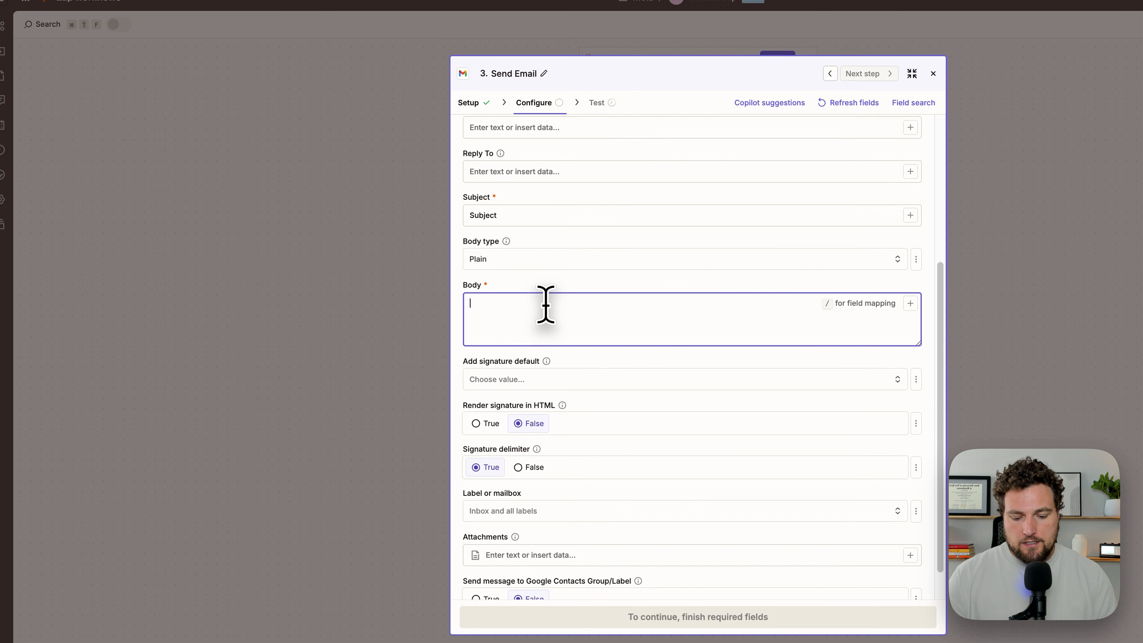
type("Hey this is Bryan")
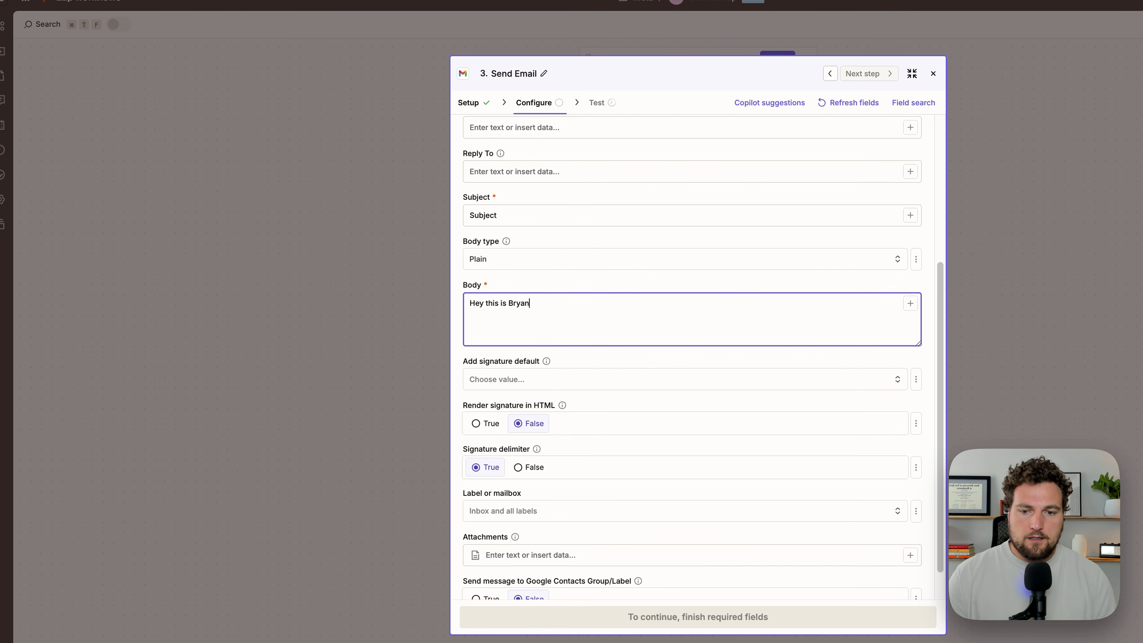
Step: Continue with the Send Email configuration, skip its test and close the step
scroll(660, 532, "down", 2)
left_click(679, 79)
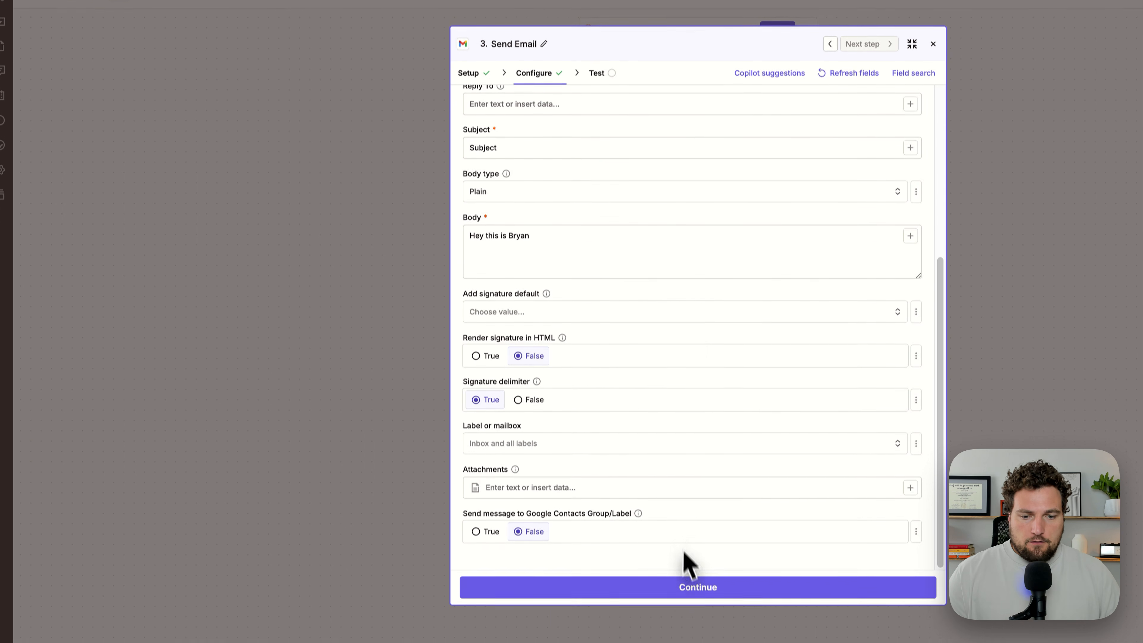
left_click(686, 585)
left_click(656, 583)
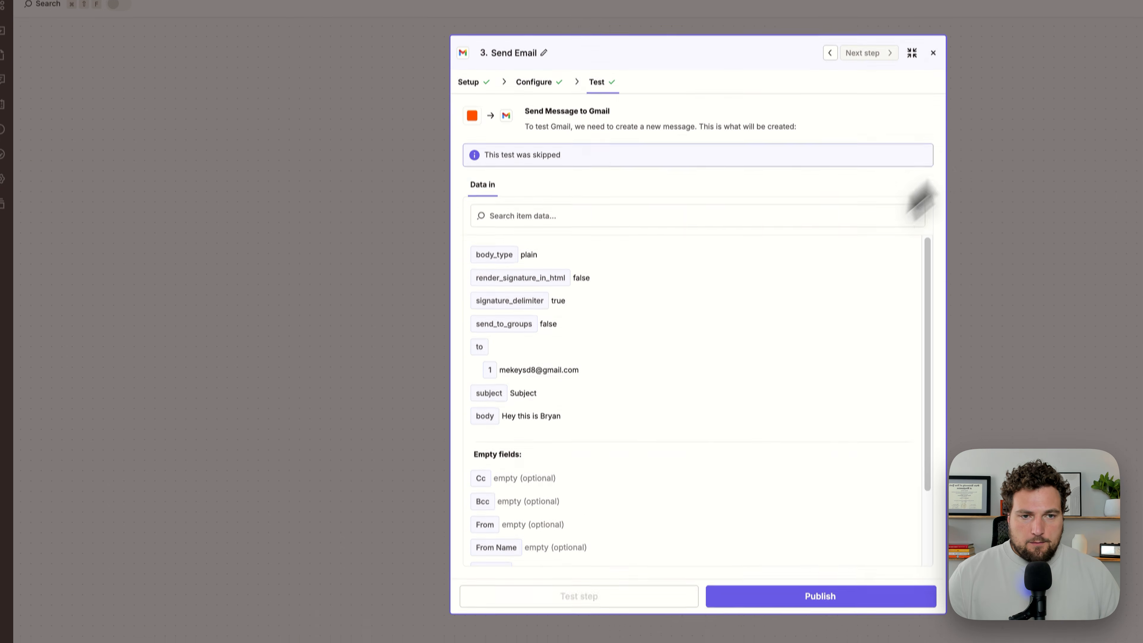
left_click(933, 53)
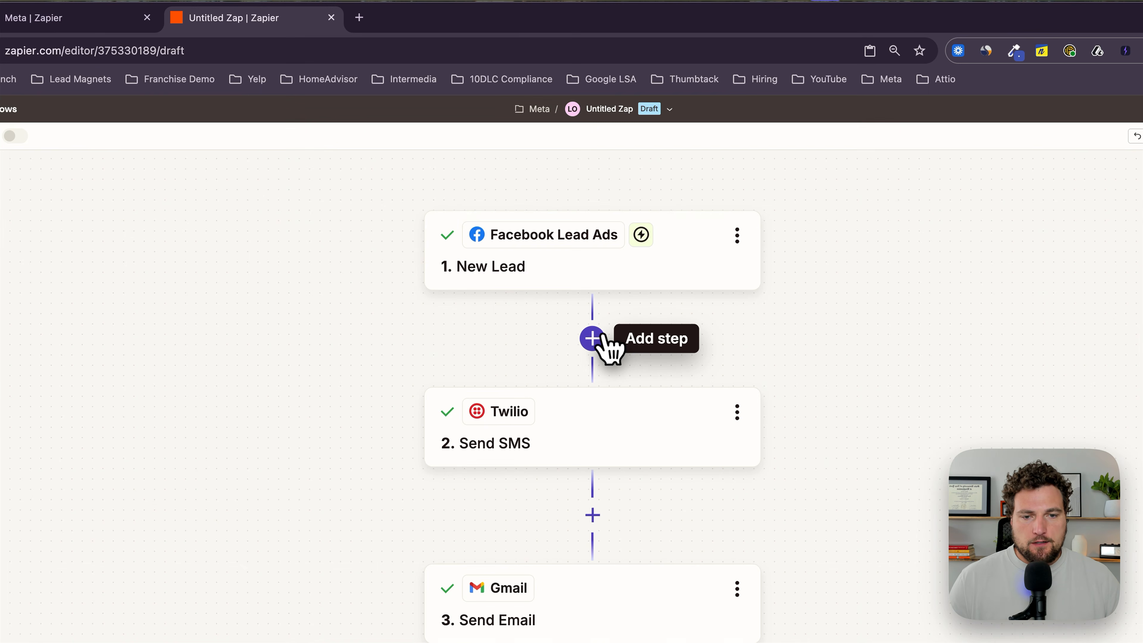
Step: Insert an AI by Zapier step between the Facebook lead trigger and the Twilio SMS and review its selectable model tiers
left_click(602, 336)
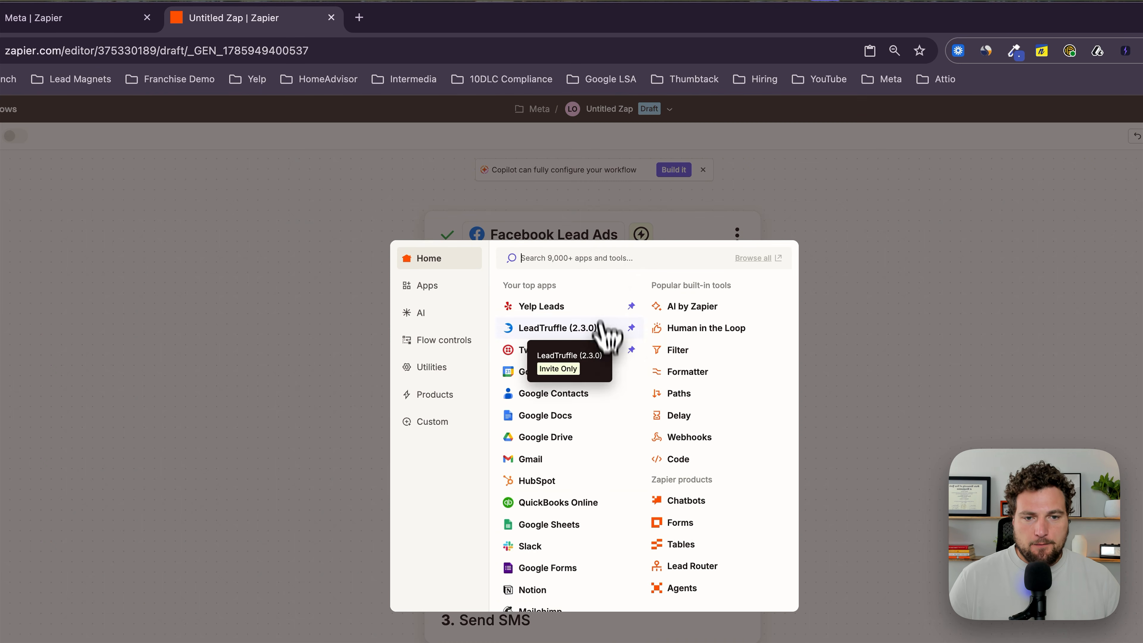
left_click(692, 310)
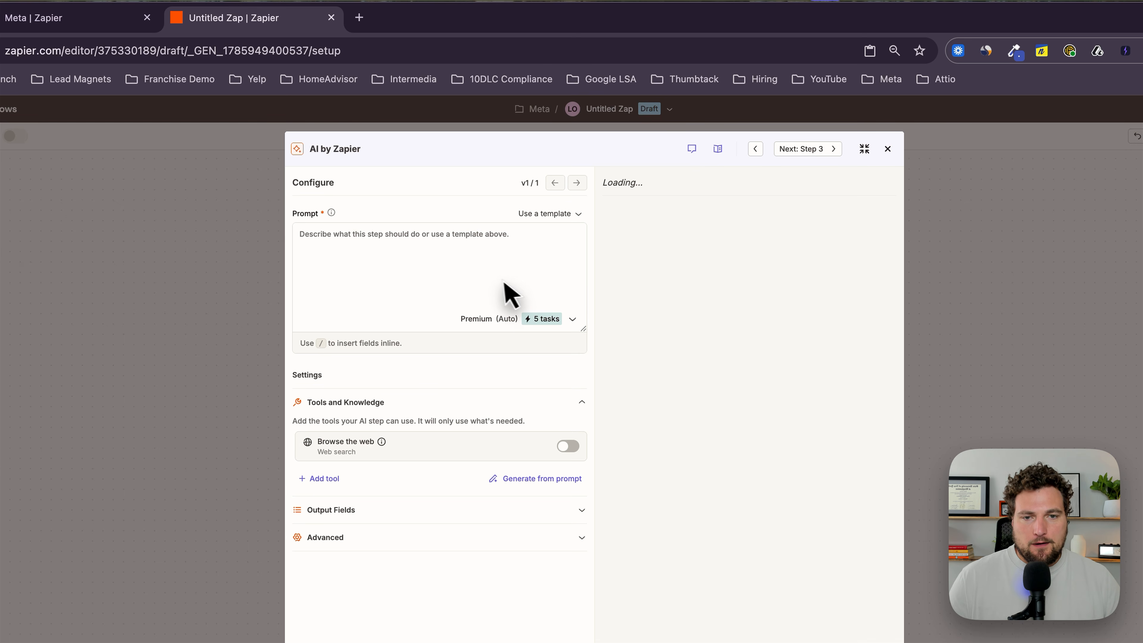
left_click(573, 319)
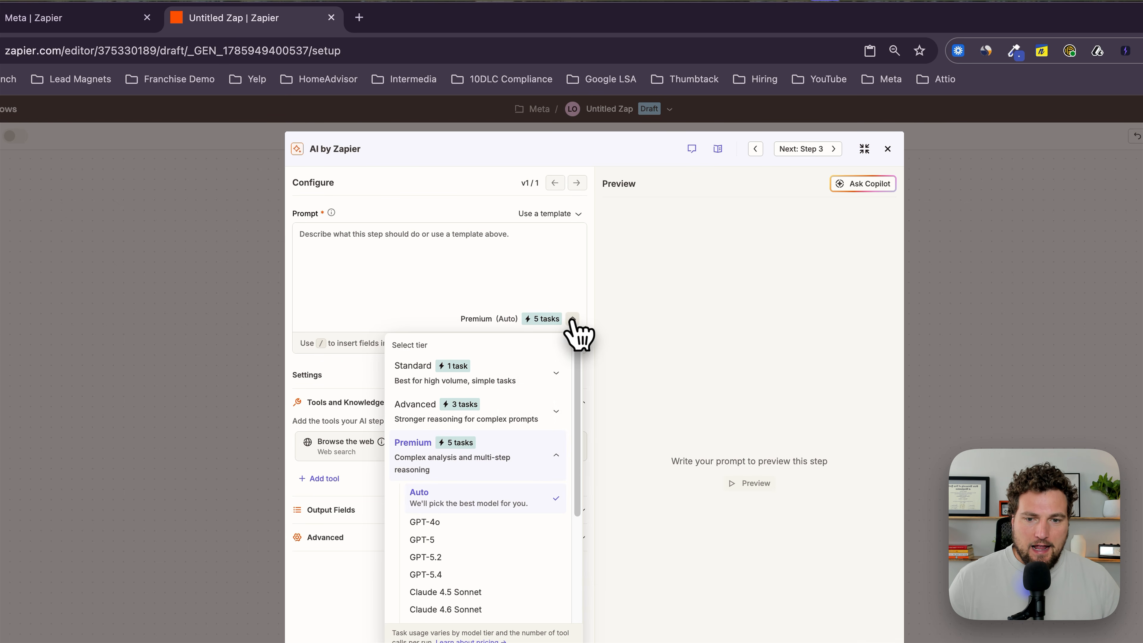
left_click(450, 281)
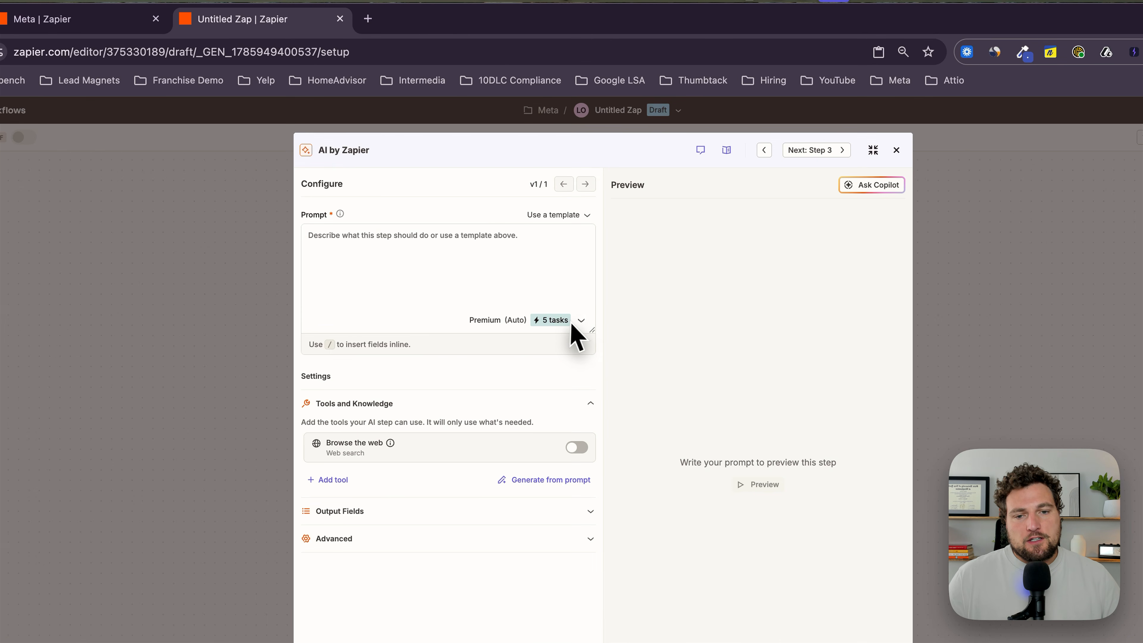
left_click(580, 321)
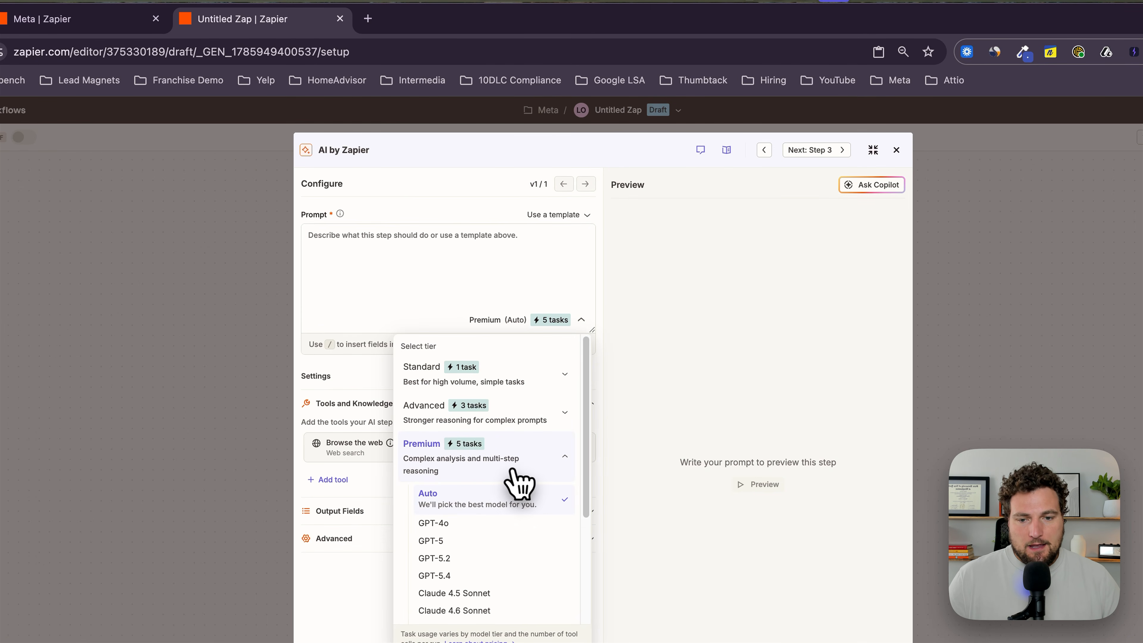
scroll(520, 484, "down", 3)
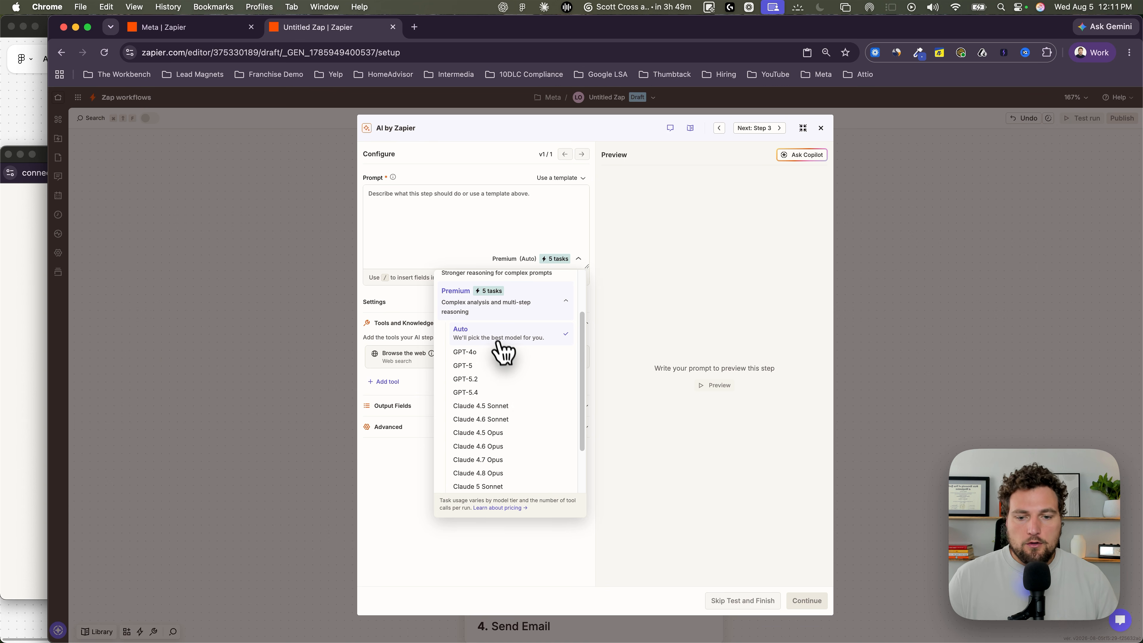
scroll(518, 351, "down", 2)
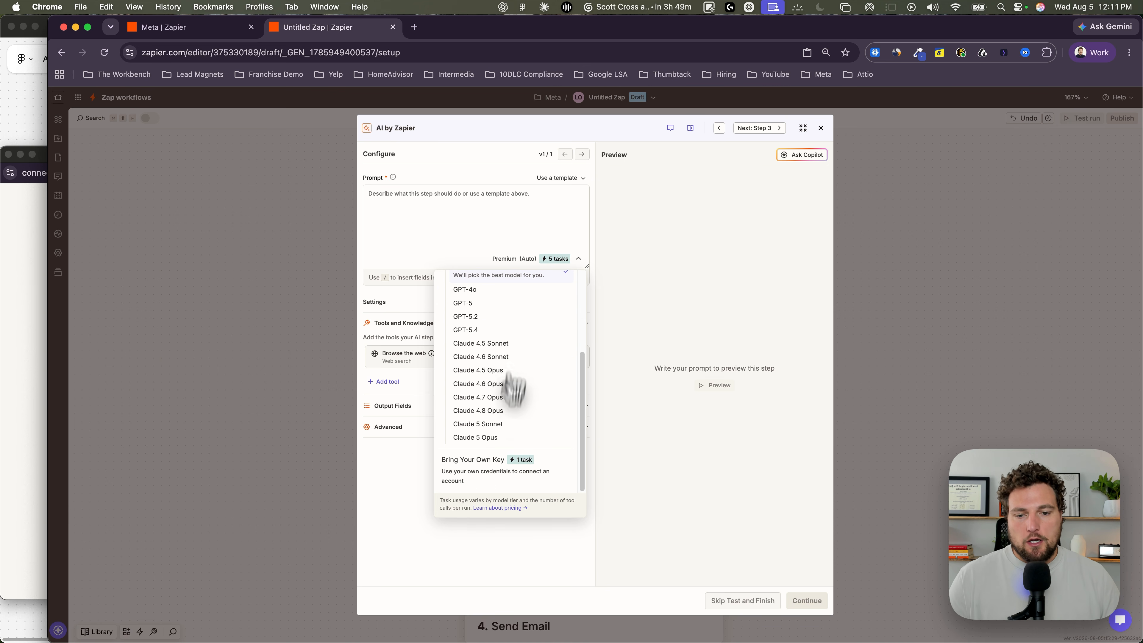
scroll(468, 408, "up", 4)
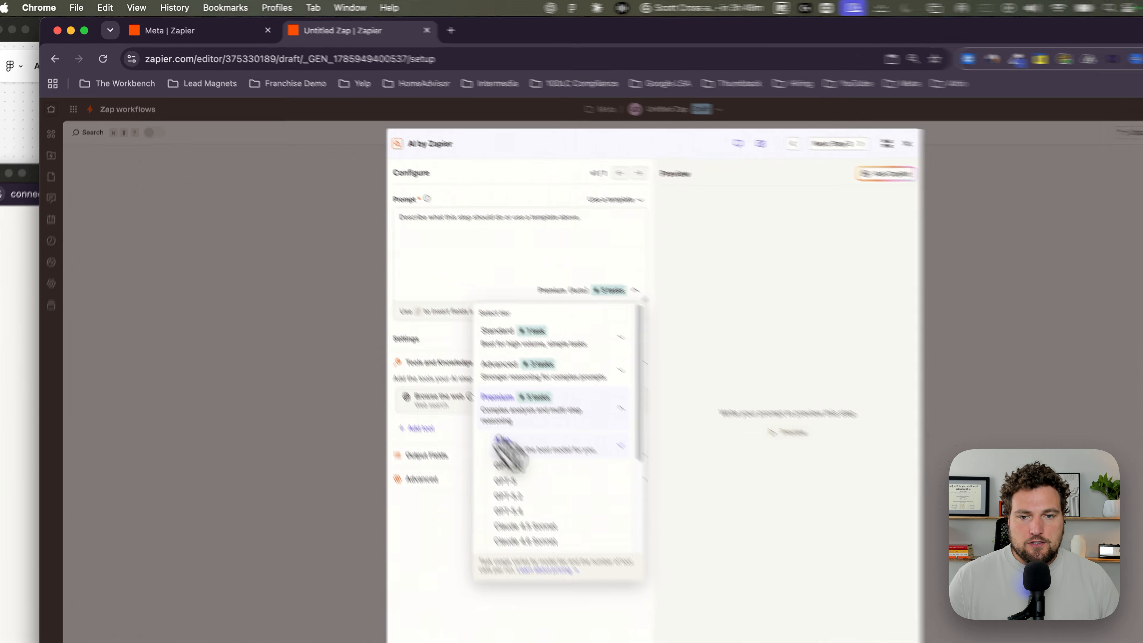
left_click(465, 195)
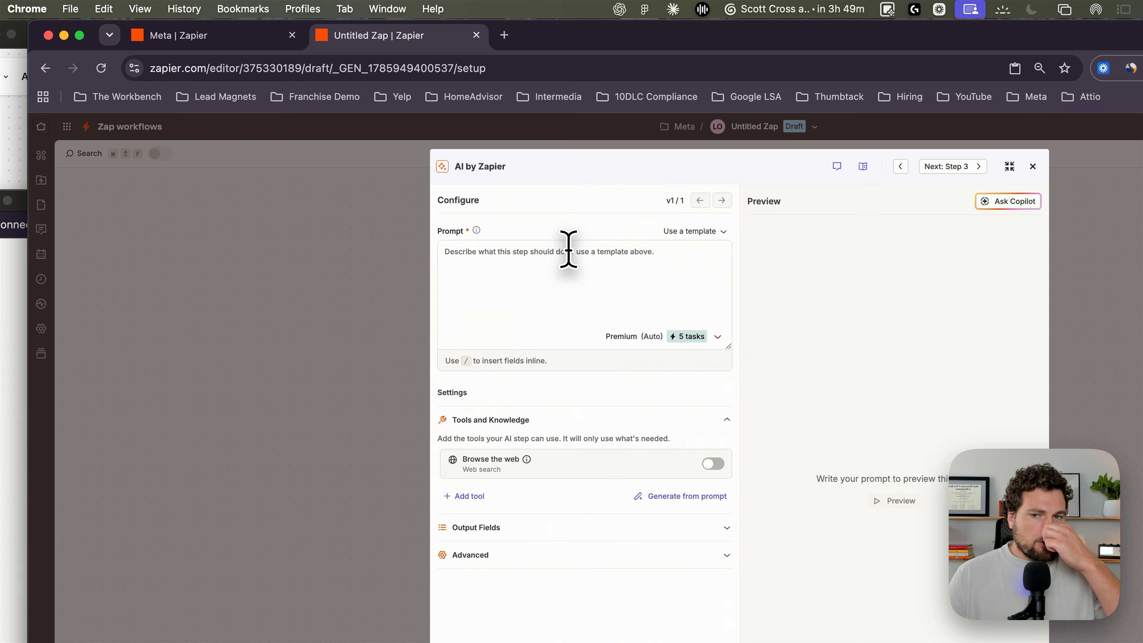
Step: Write an AI prompt introducing the founder of Bryan's HVAC and asking for "1. killer sms" and "2. killer email" for "this meta lead"
left_click(569, 249)
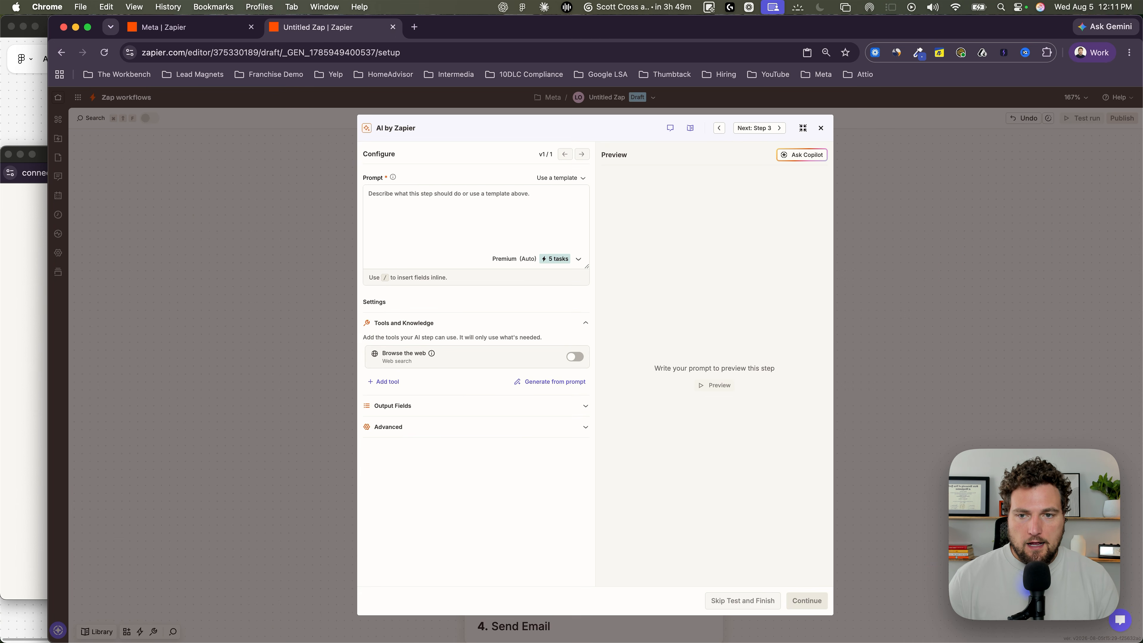
type("I am")
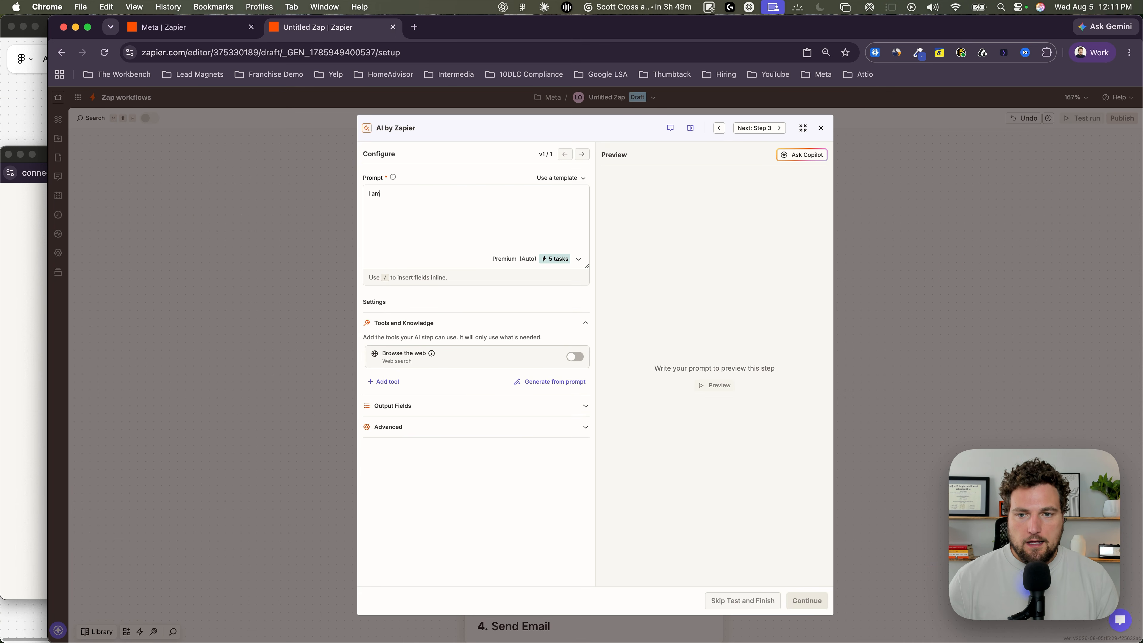
type(" the c")
key("BackSpace")
type("founder of ")
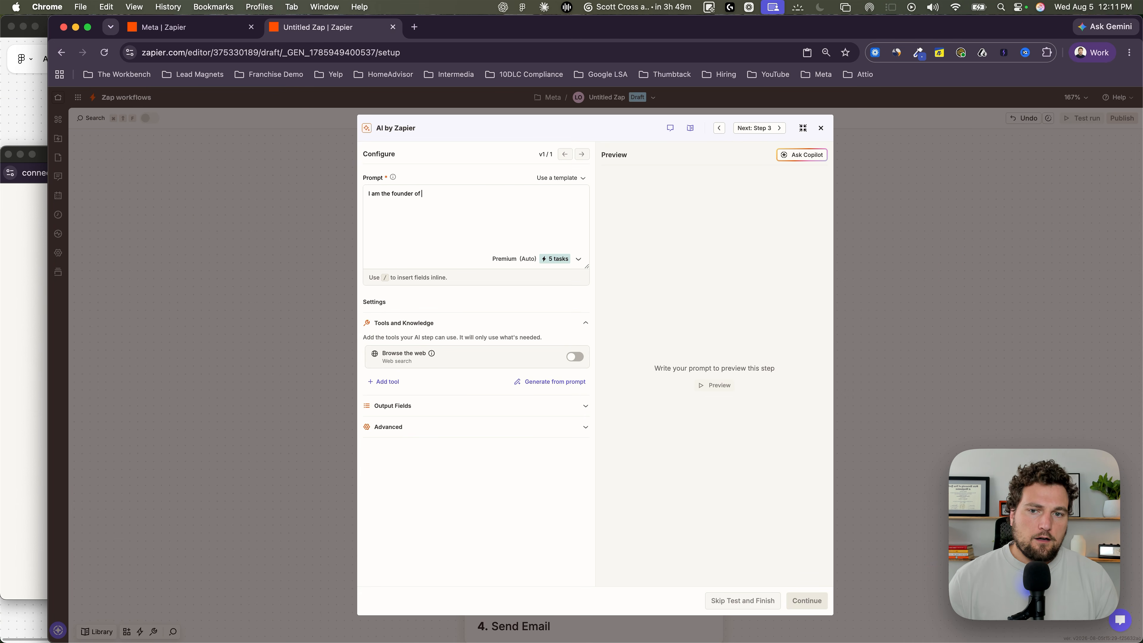
type("Bryan's HVAC")
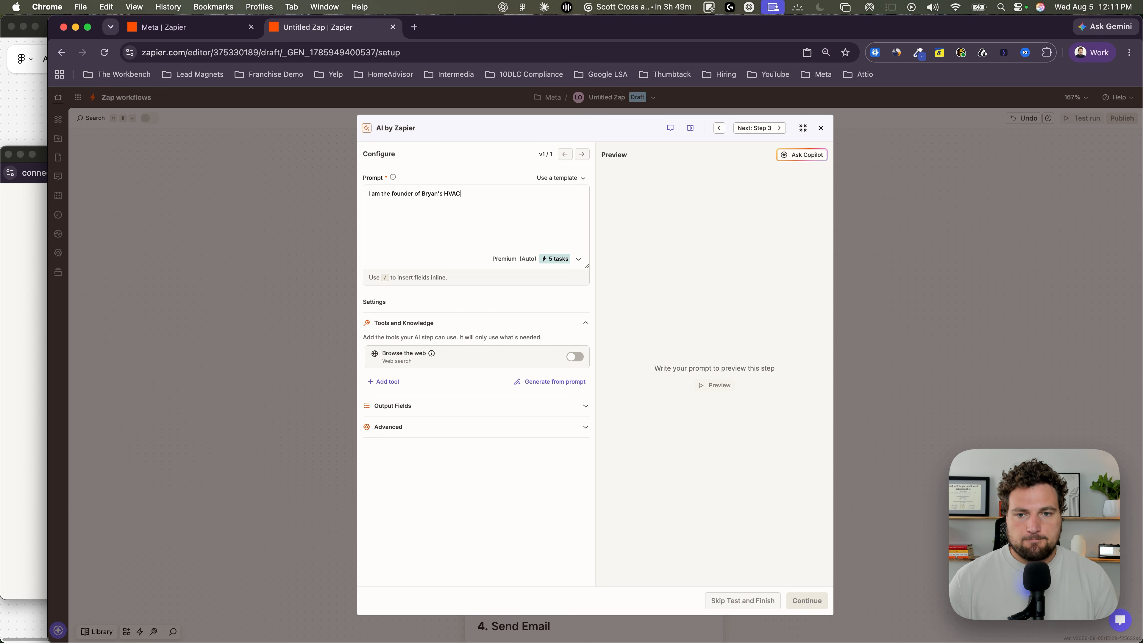
type(", I need to send a killer SMS and email to this meta lead.")
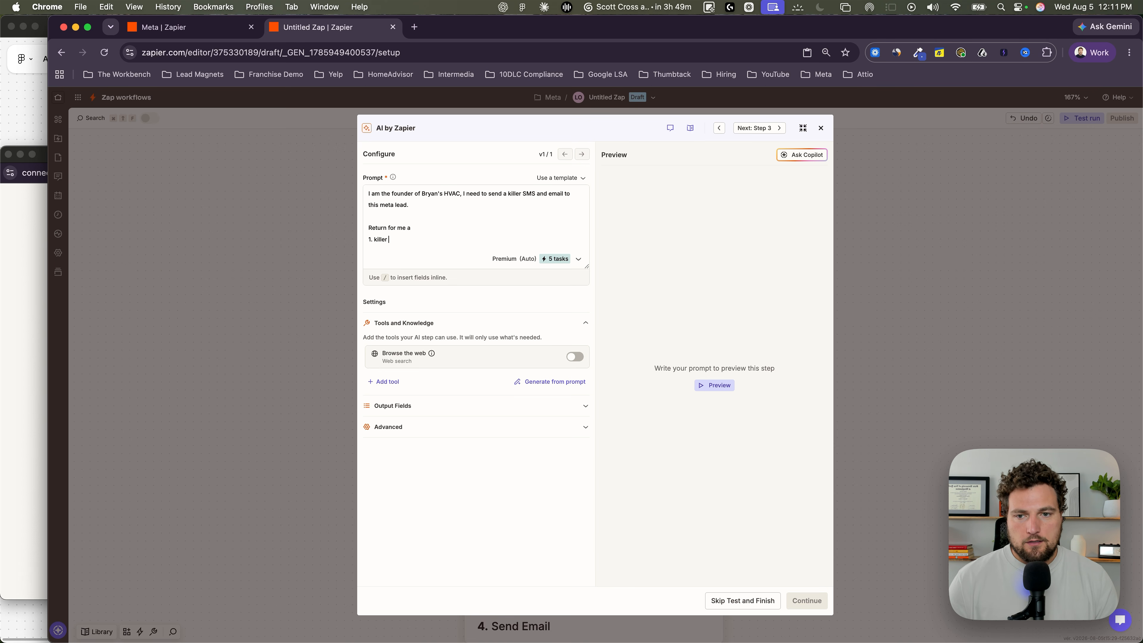
key("Return")
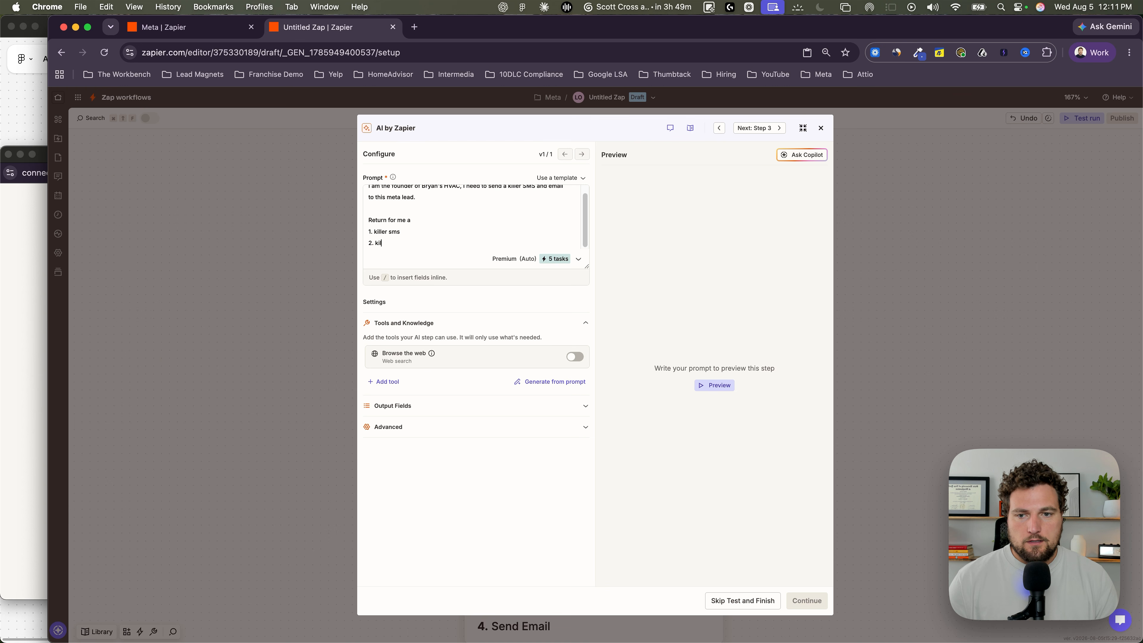
type("2. killer email")
key("Return")
key("Return")
Step: Insert the Facebook lead's Step Output at the end of the prompt and enlarge the prompt box
type("/")
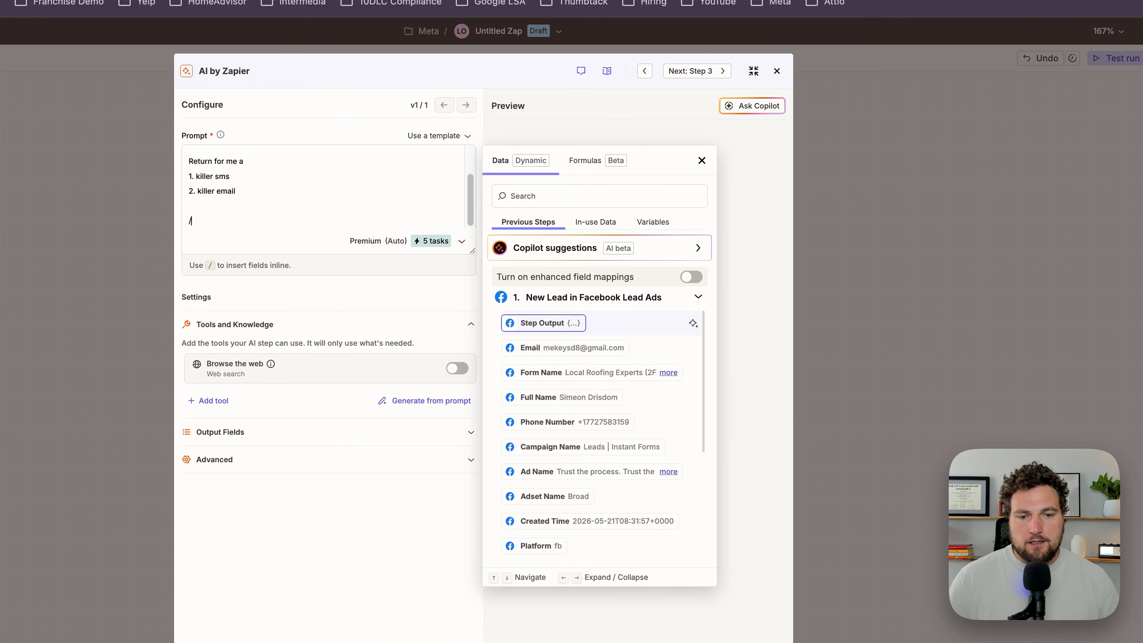
left_click(640, 321)
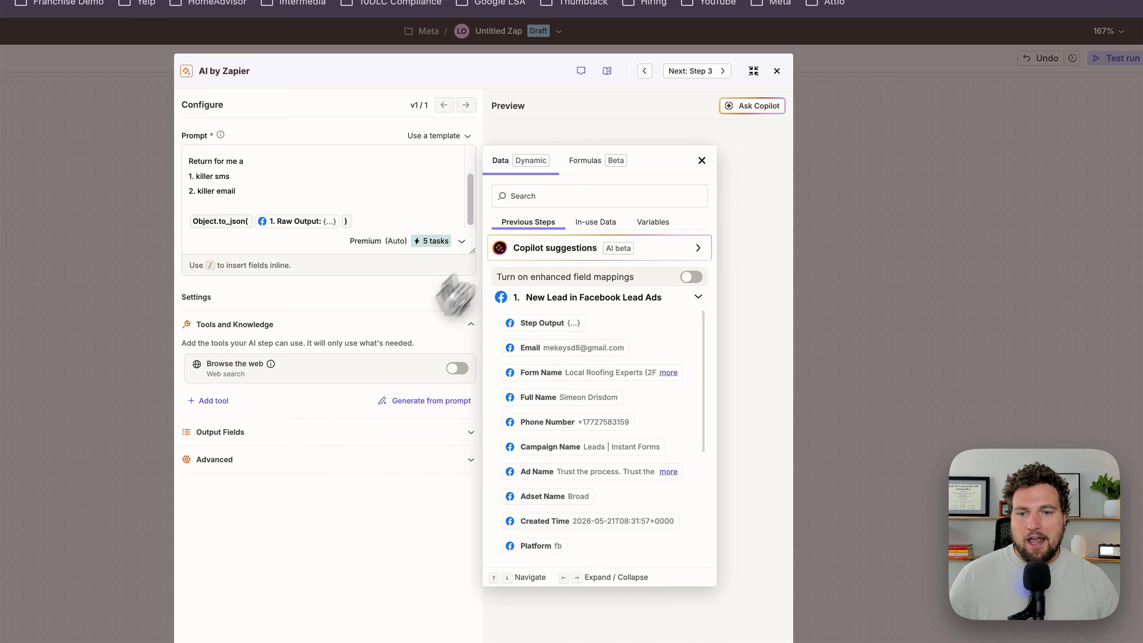
left_click(354, 176)
left_click_drag(470, 252, 471, 399)
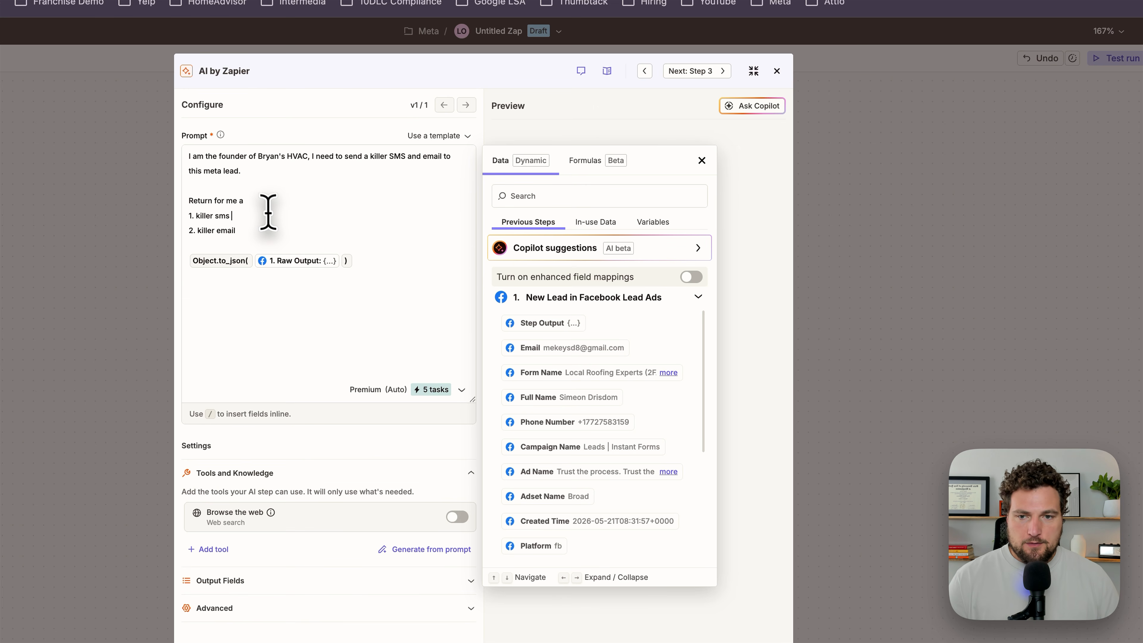
left_click(702, 160)
Step: Extend the SMS line with "- should be short and focused on there needs and ask when we can come help them"
left_click(247, 216)
type("- should be short an")
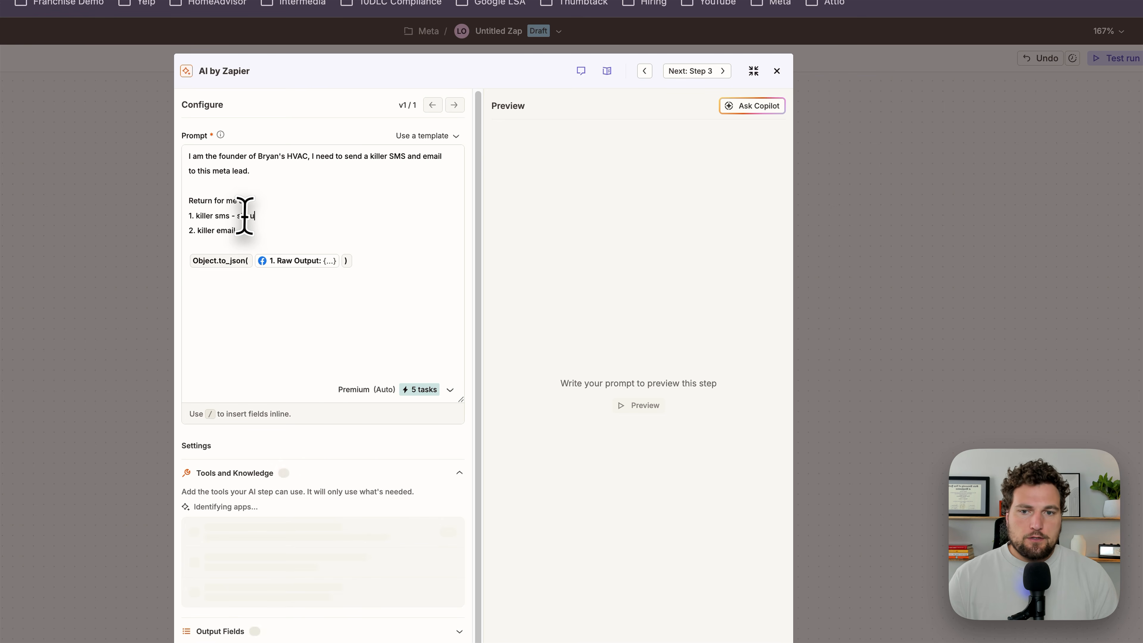
type("d foucsed on there ne")
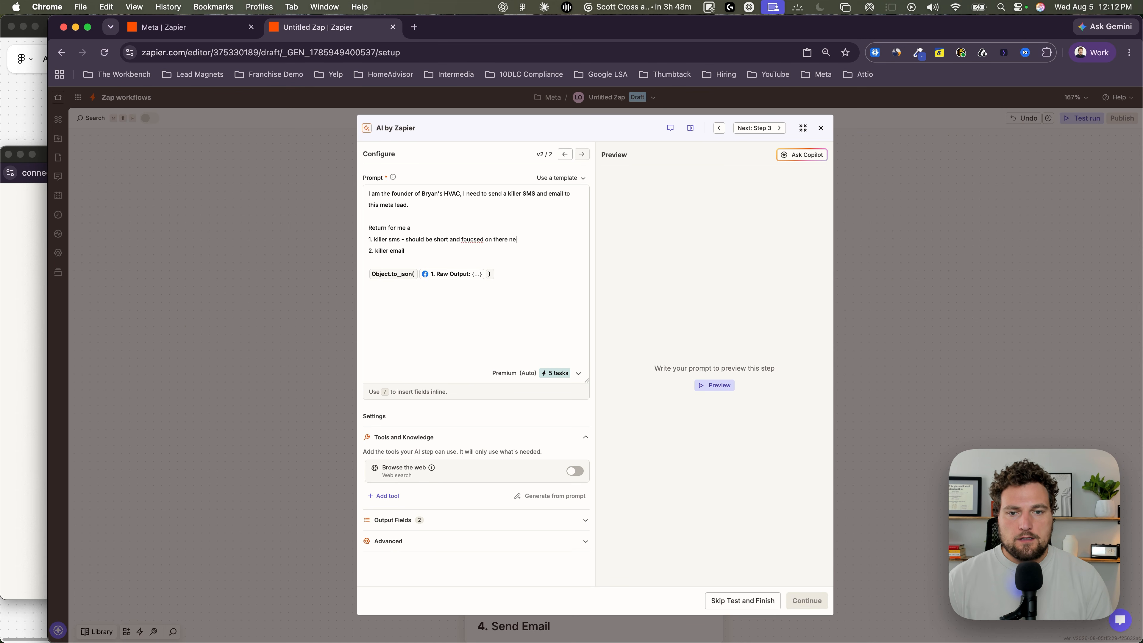
type("eds and ask when we")
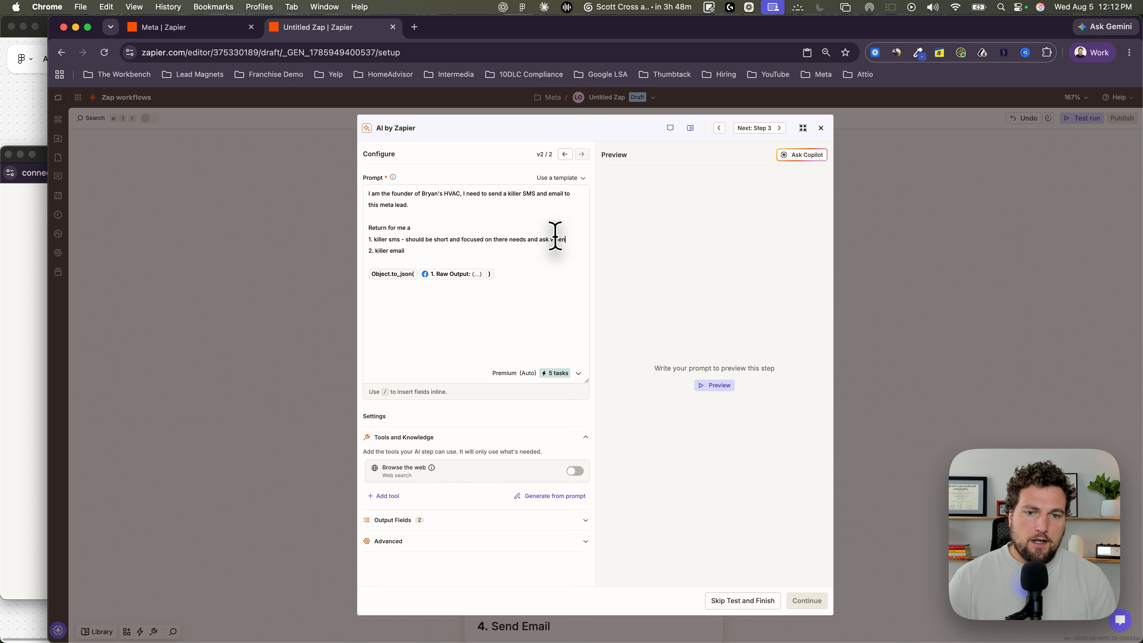
type(" can come help them")
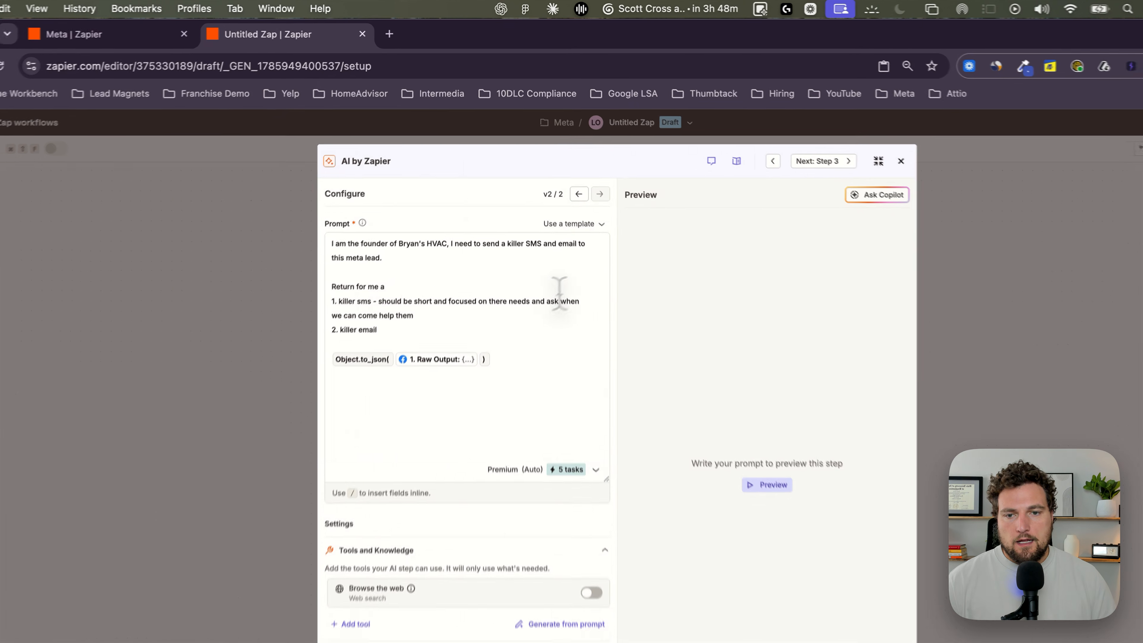
Step: Copy the wording after "killer sms" onto the end of the "2. killer email" line
triple_click(394, 313)
key("super+c")
left_click(383, 327)
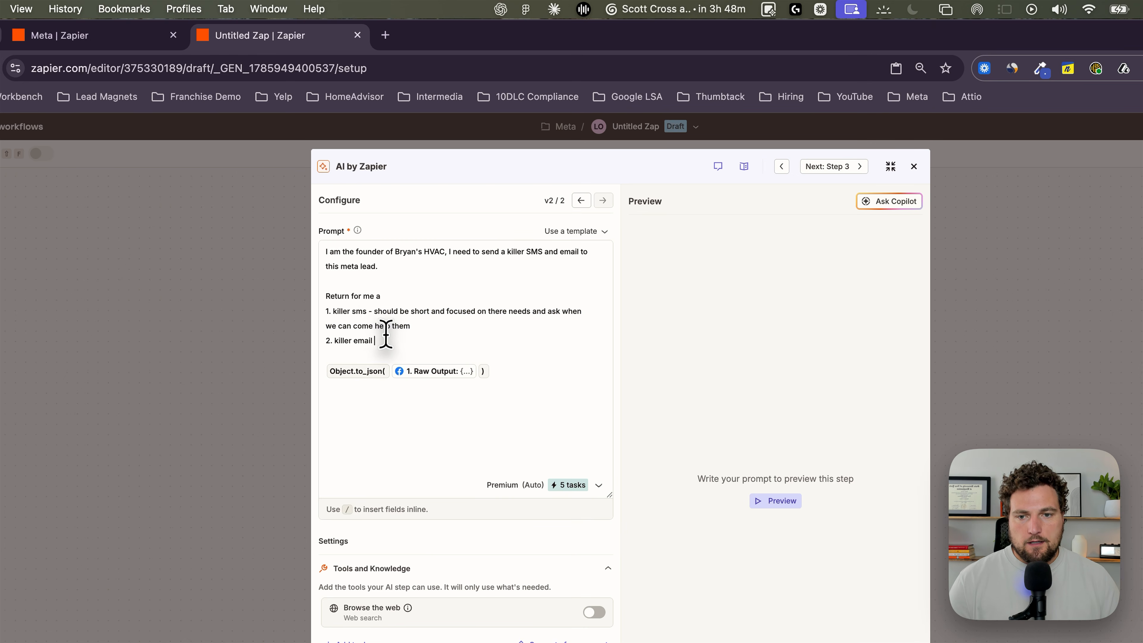
key("super+v")
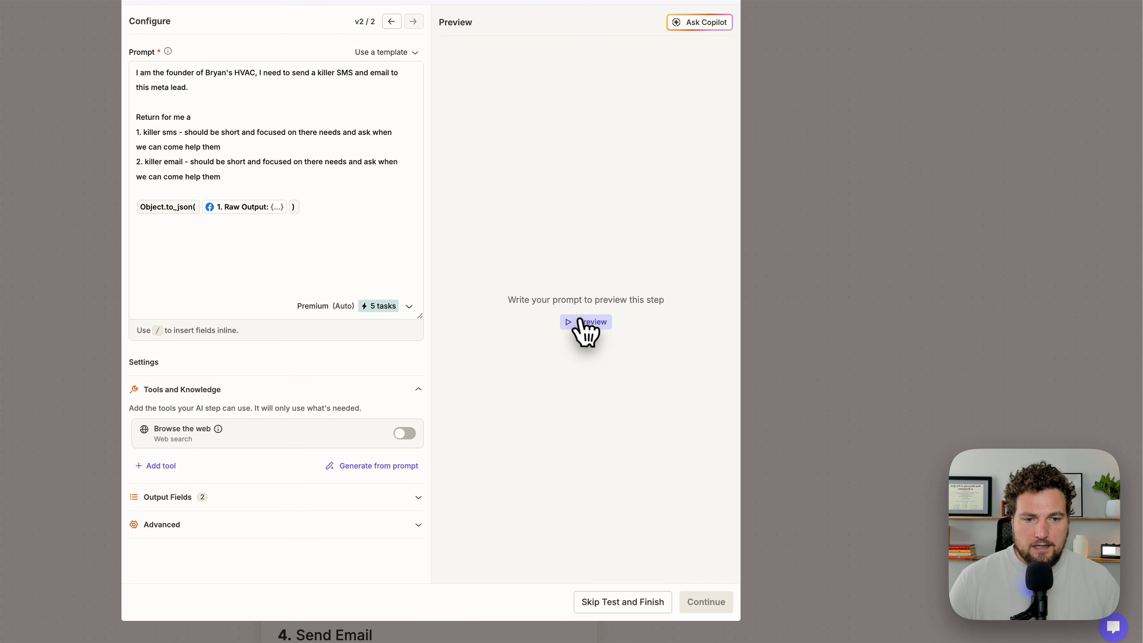
Step: Generate a preview of the AI step and examine the SMS and email content it writes
left_click(713, 385)
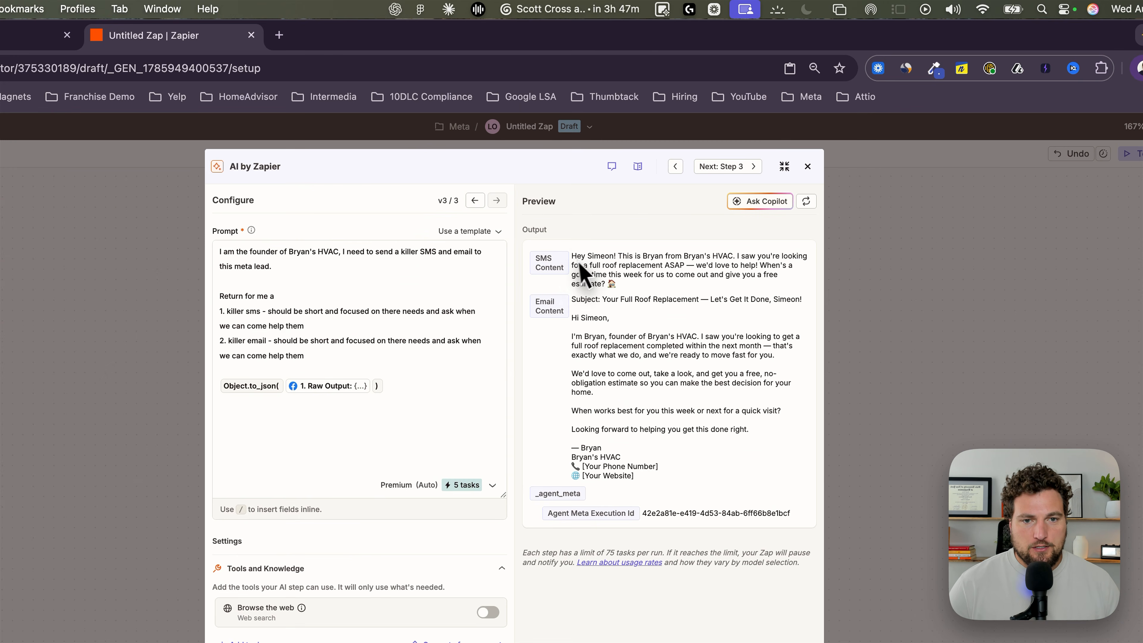
left_click_drag(637, 198, 716, 201)
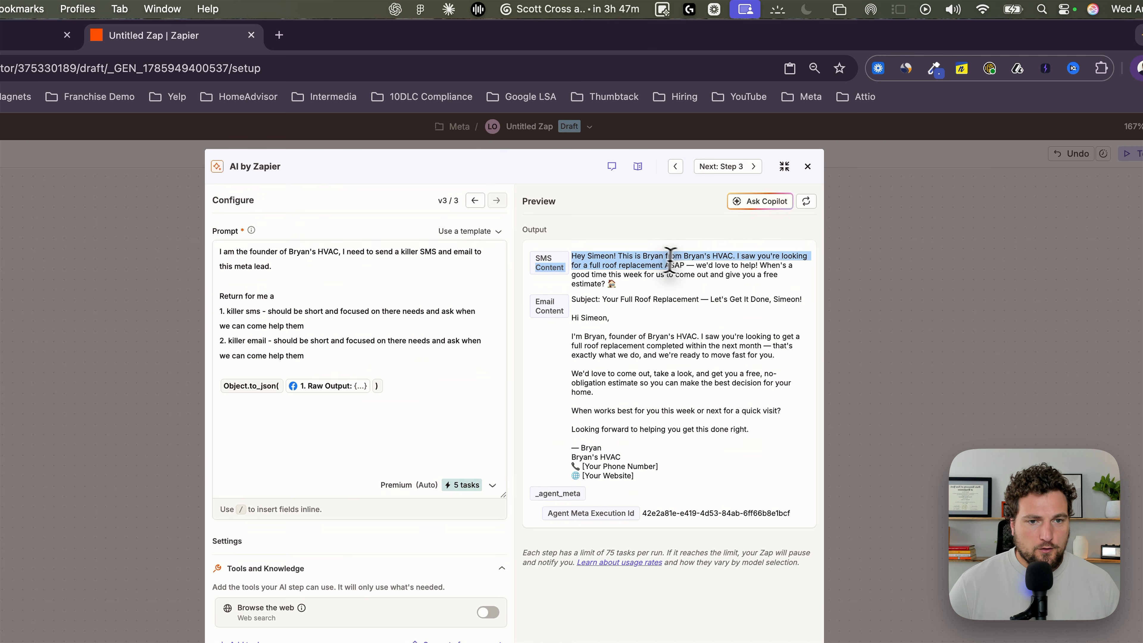
left_click(672, 259)
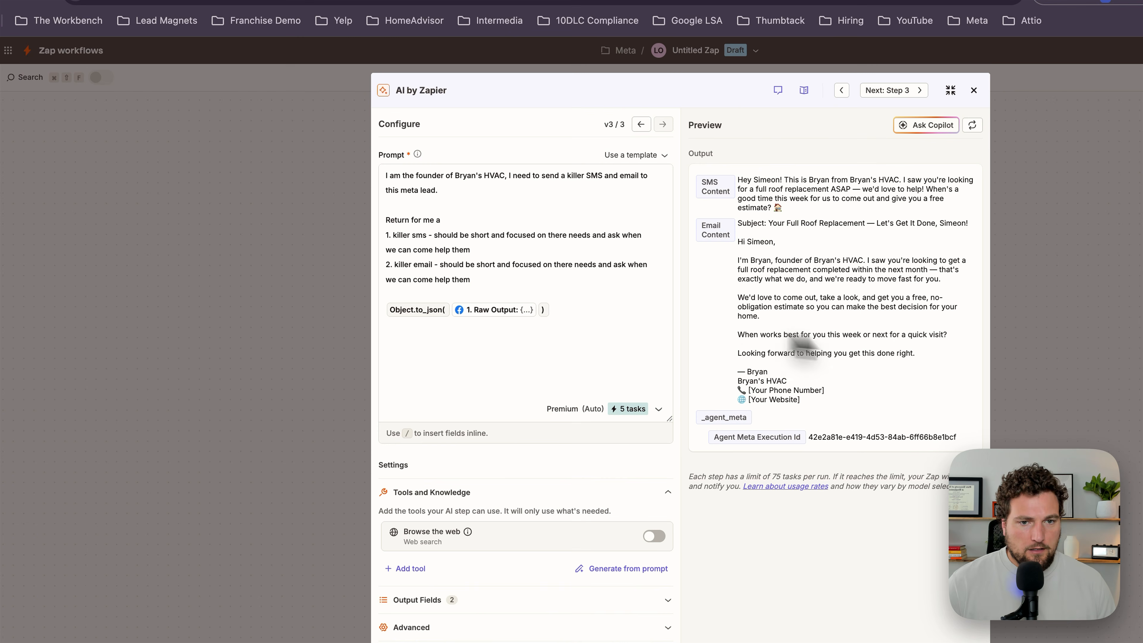
Step: Add a "Notes" section below the email line of the prompt with the instruction "don't include emojis"
left_click(539, 279)
key("Return")
key("Return")
type("N")
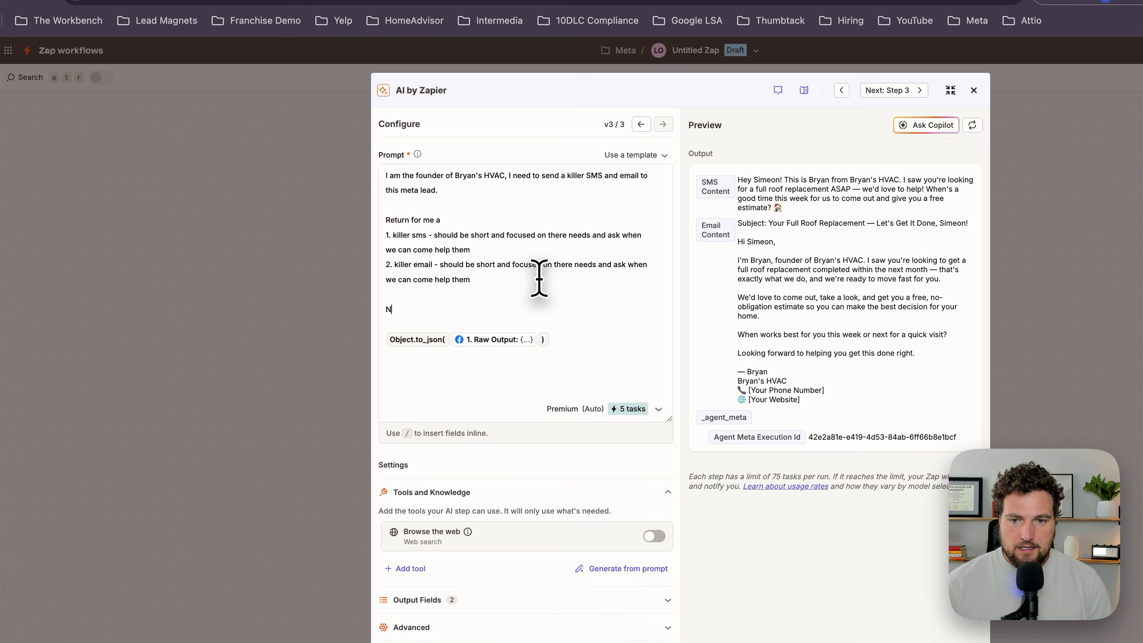
type("otes")
key("Return")
type("don't includ")
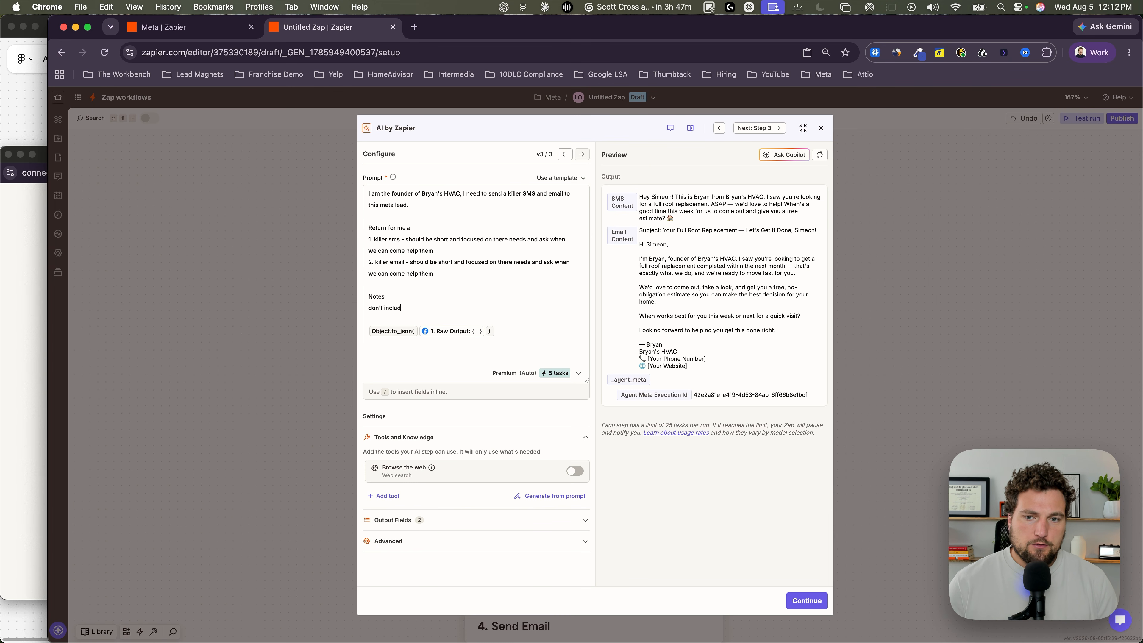
type("e emojis")
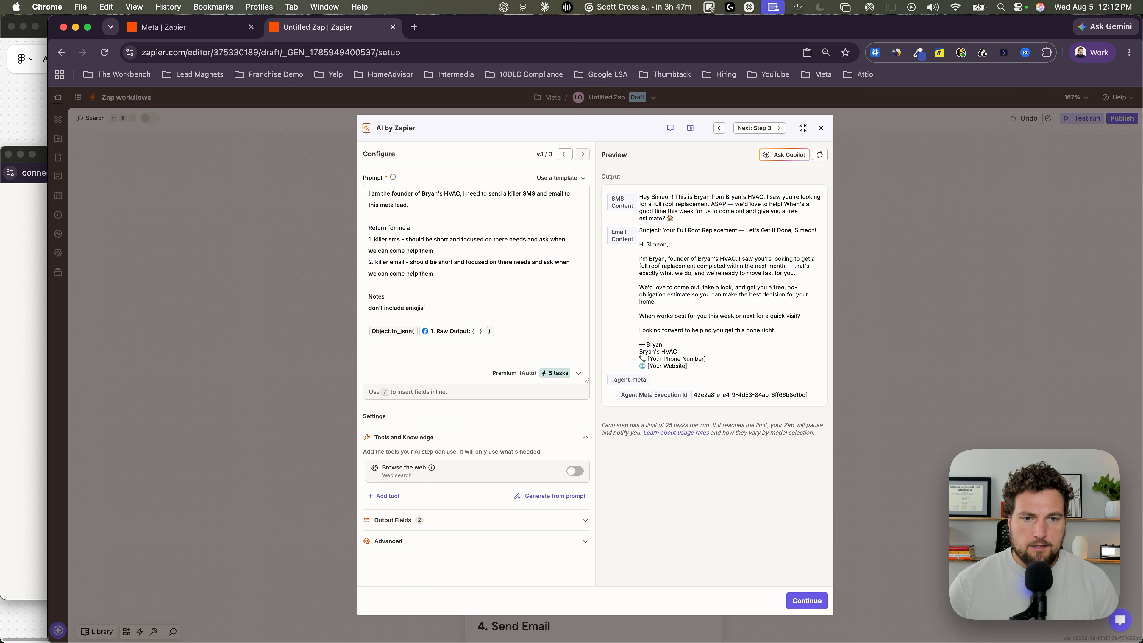
type(" my  Object.to_json(")
key("Return")
Step: Add the sender's phone number and email address to the prompt's notes and regenerate the preview
type("my")
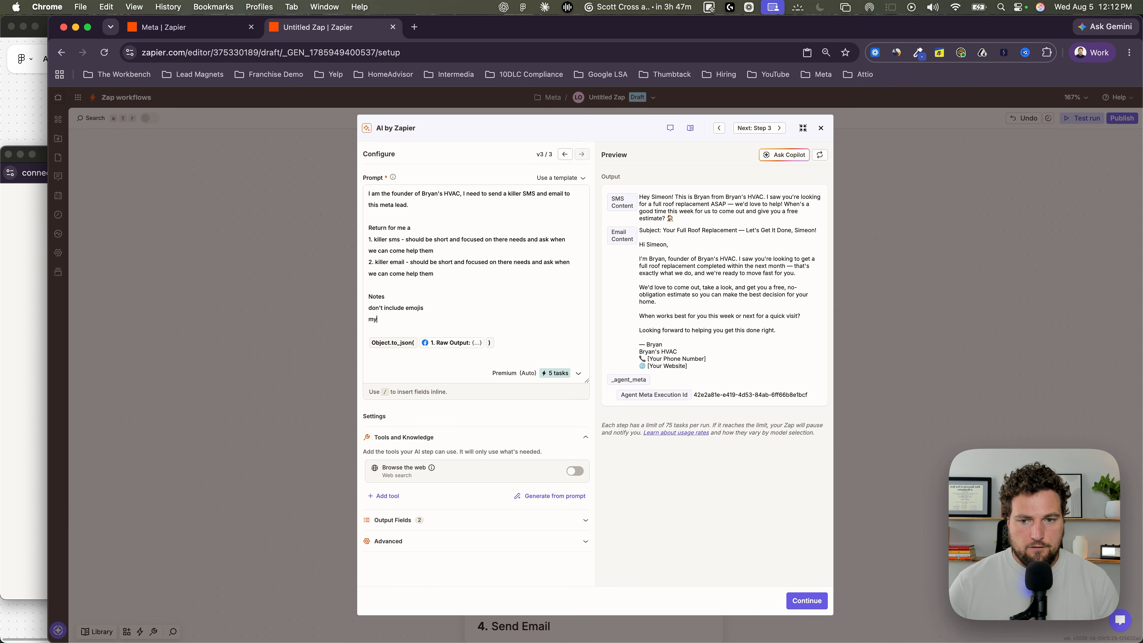
type(" phone is 123-")
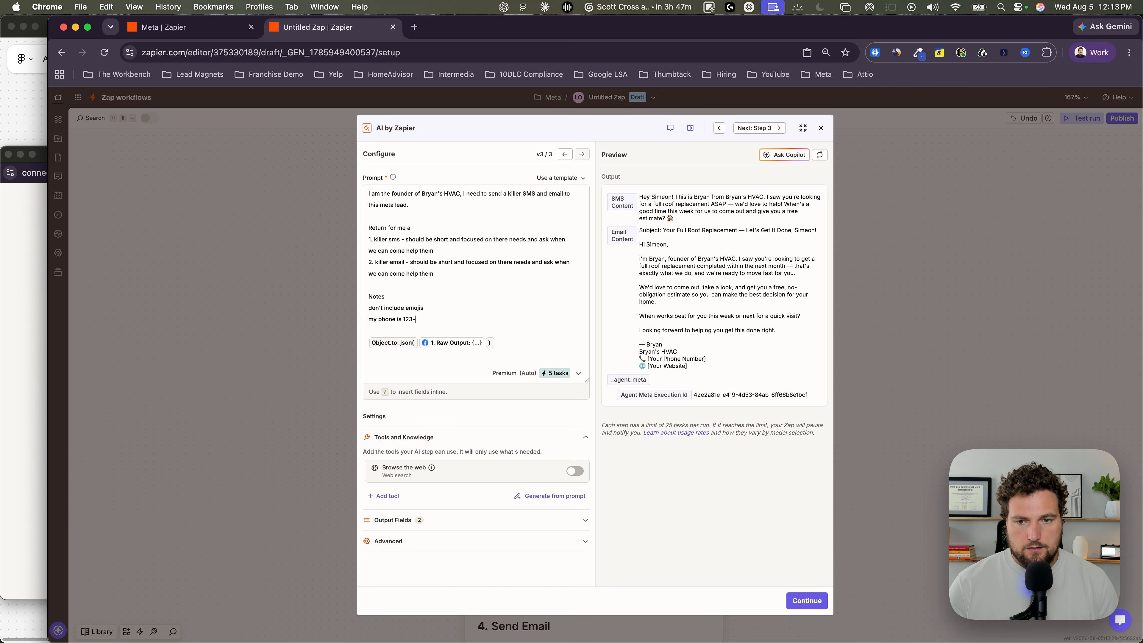
type("123-1231")
key("Return")
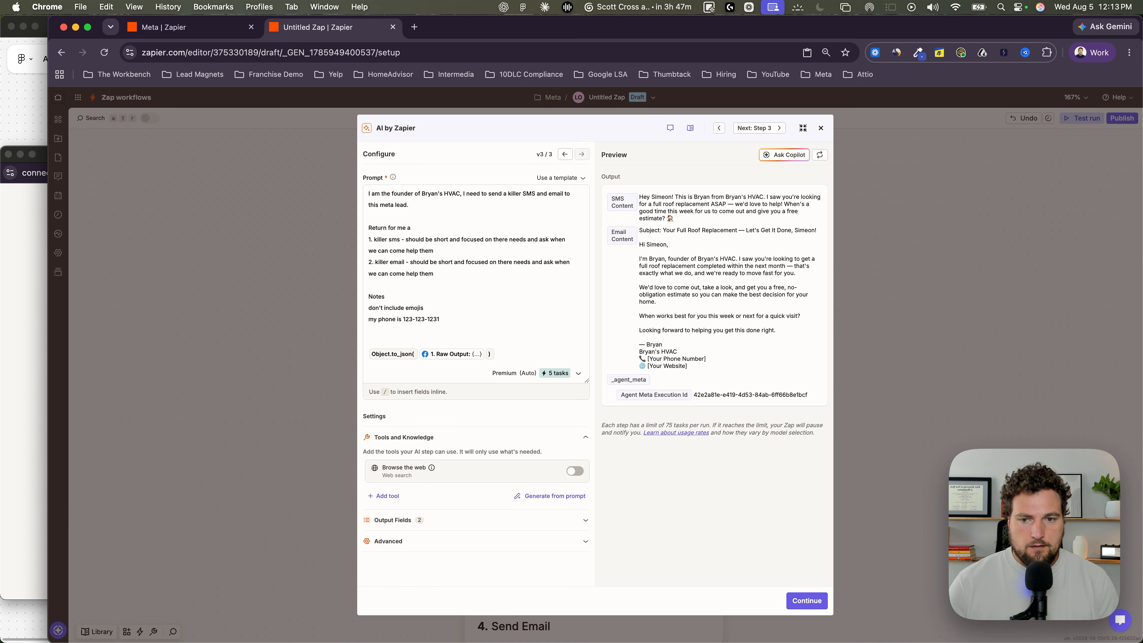
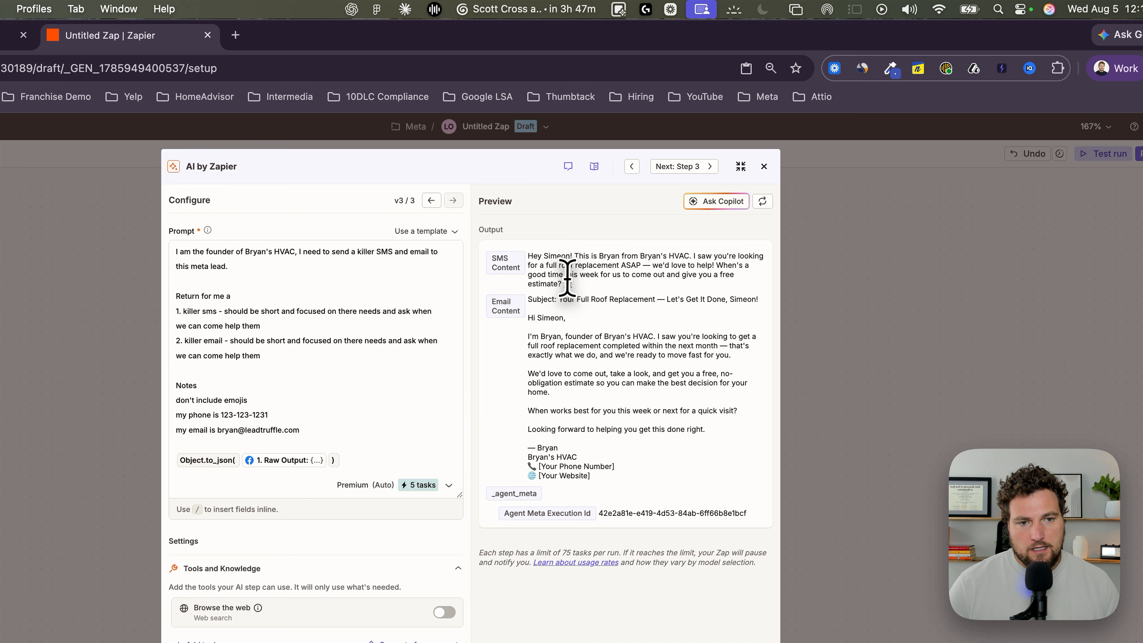
left_click_drag(596, 480, 528, 467)
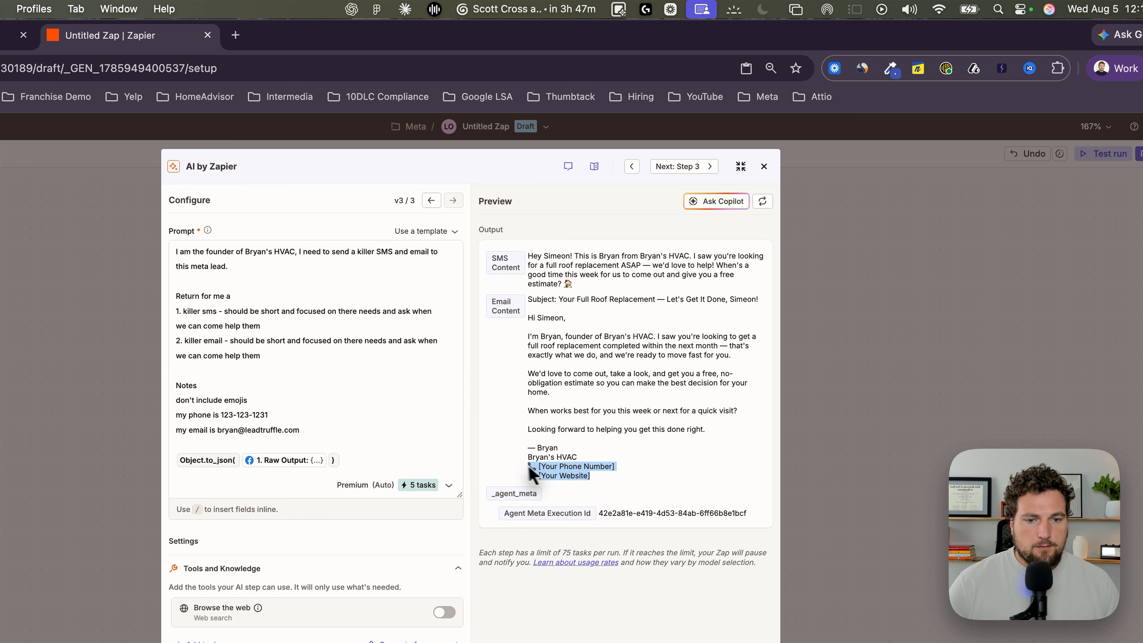
left_click(768, 207)
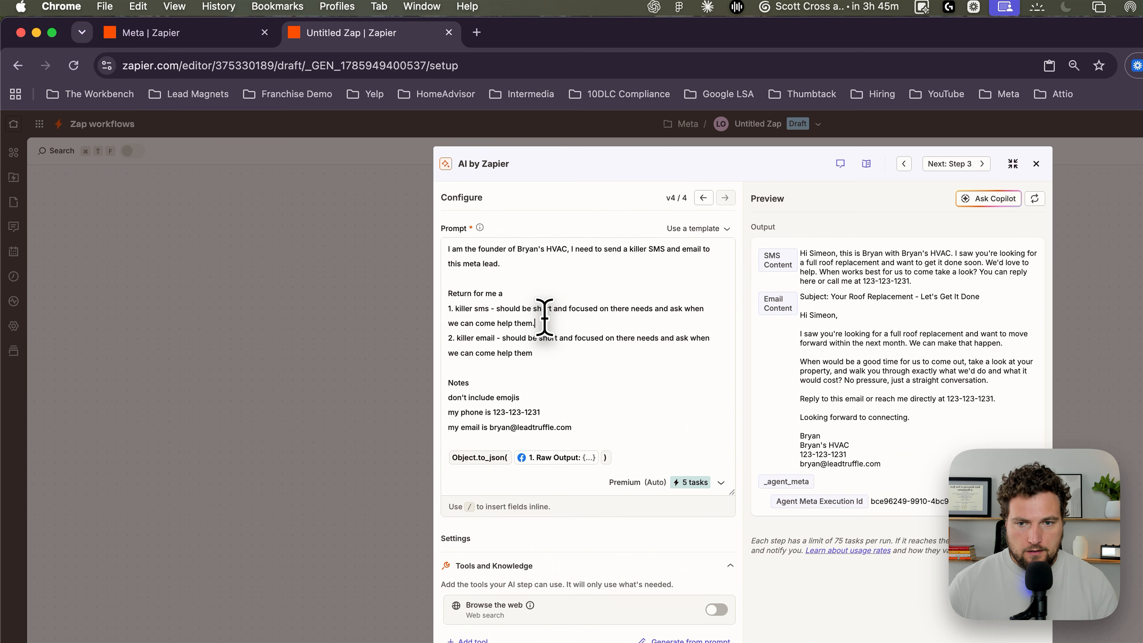
Step: Add to the SMS line a "don't include" instruction quoting the preview's "or call me at" phrase with its phone number, and regenerate the preview
type("don't include")
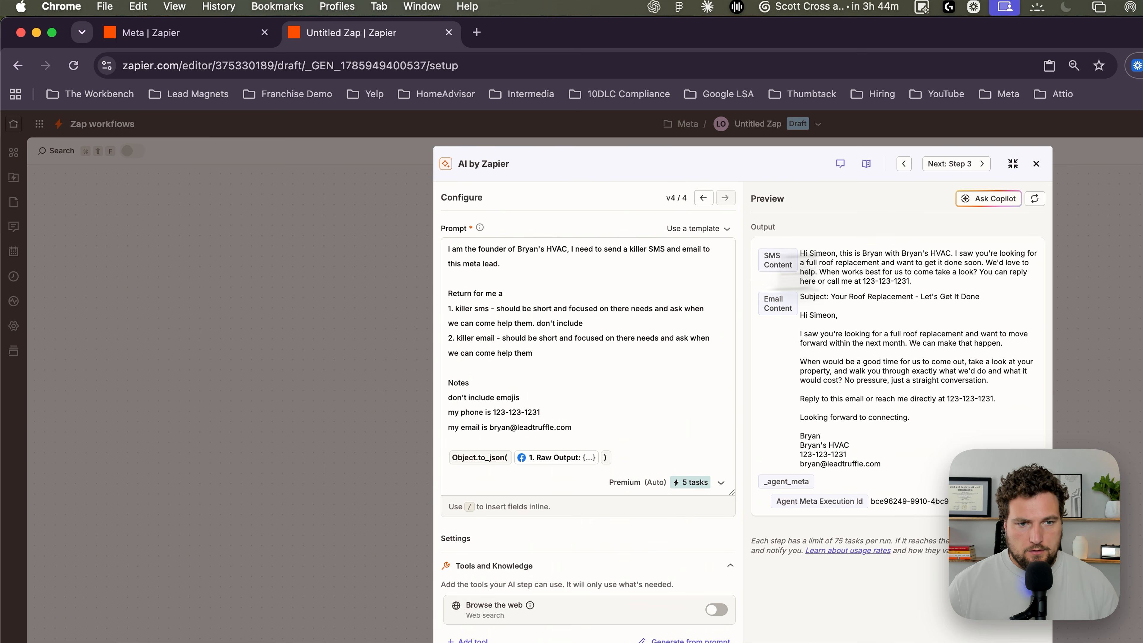
left_click_drag(913, 281, 819, 274)
key("super+c")
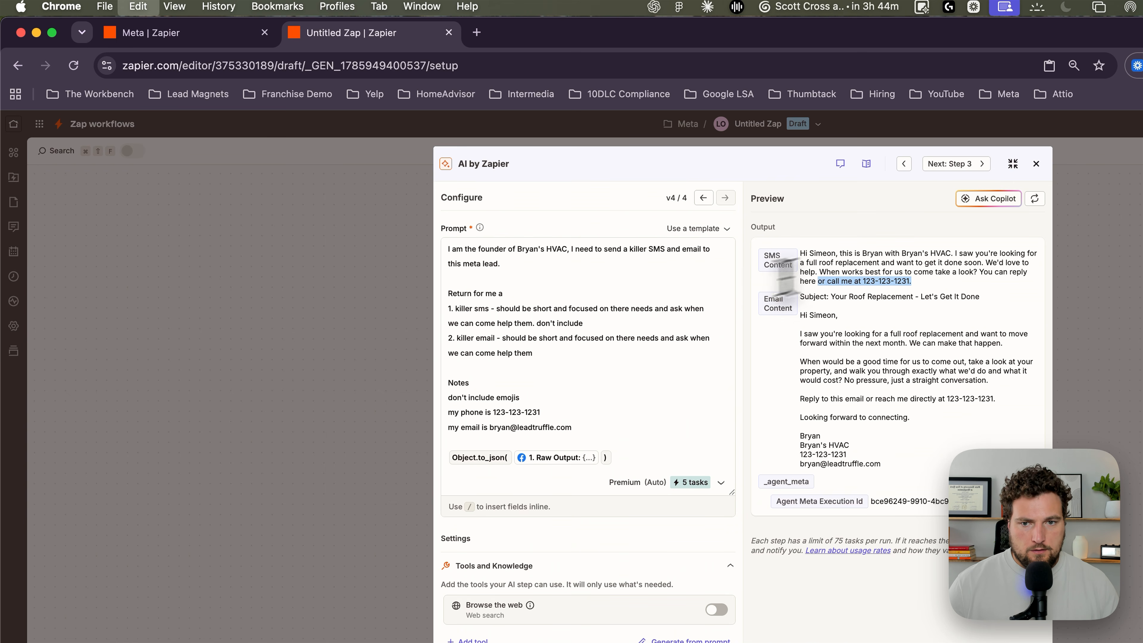
left_click(666, 315)
type("\"")
key("super+v")
type("\"")
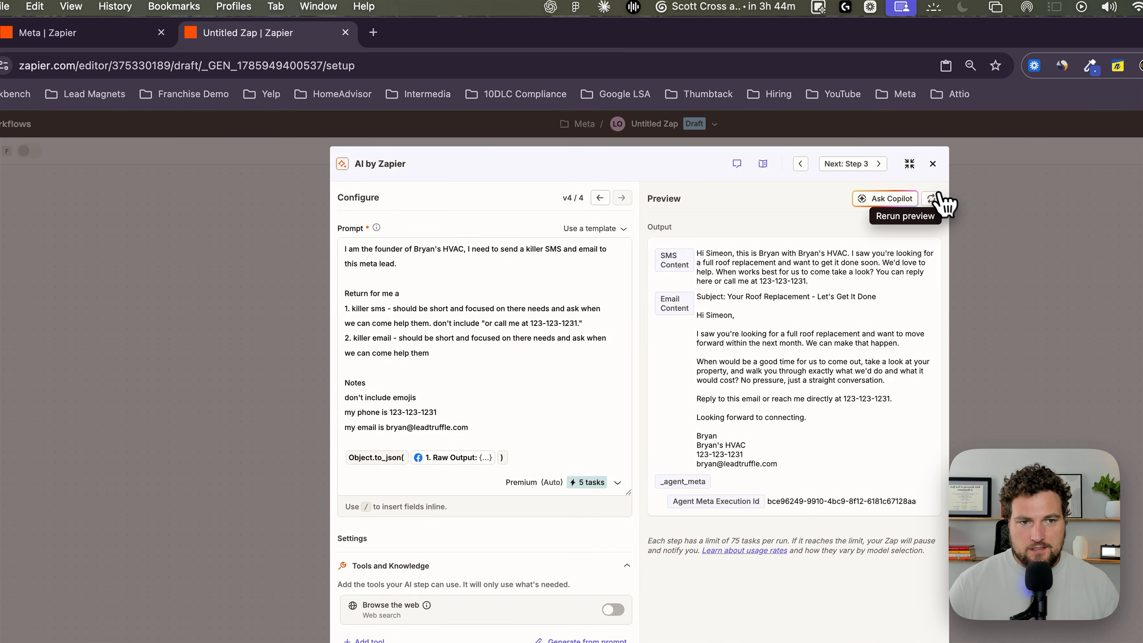
left_click(934, 199)
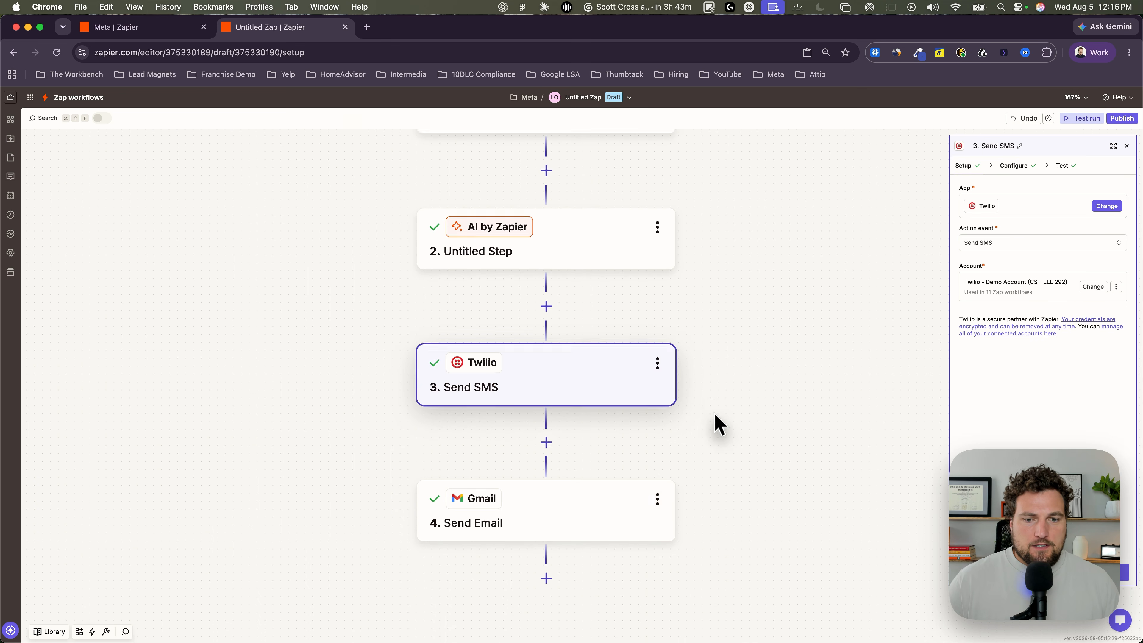
Step: Replace the message text of the Twilio Send SMS step with the AI step's SMS Content output
scroll(715, 414, "up", 1)
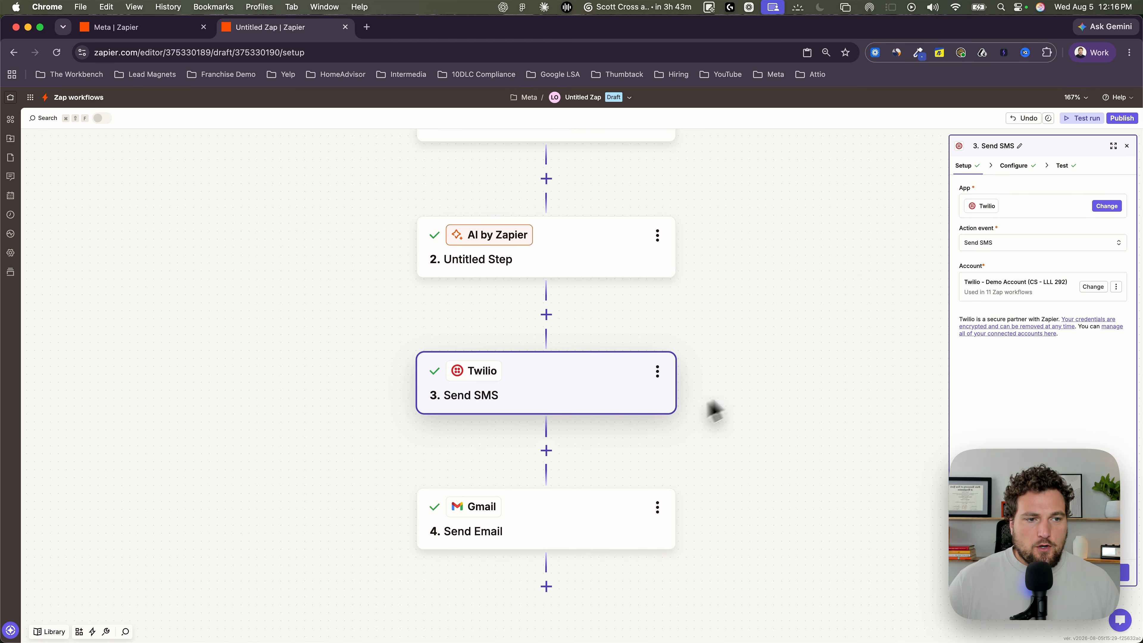
scroll(870, 281, "up", 1)
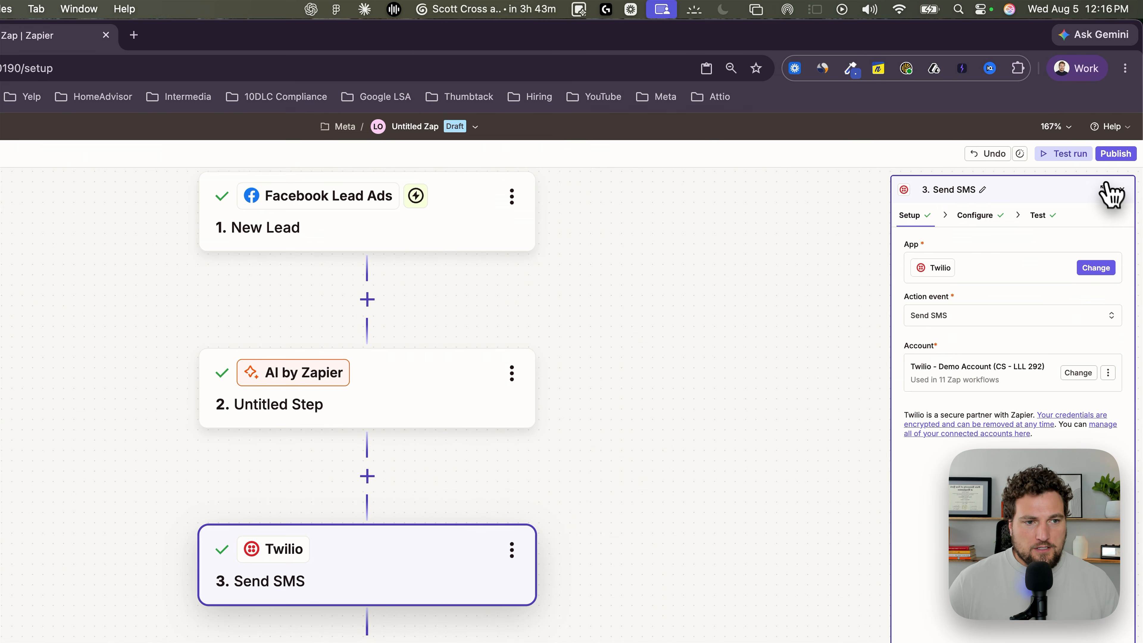
left_click(1106, 188)
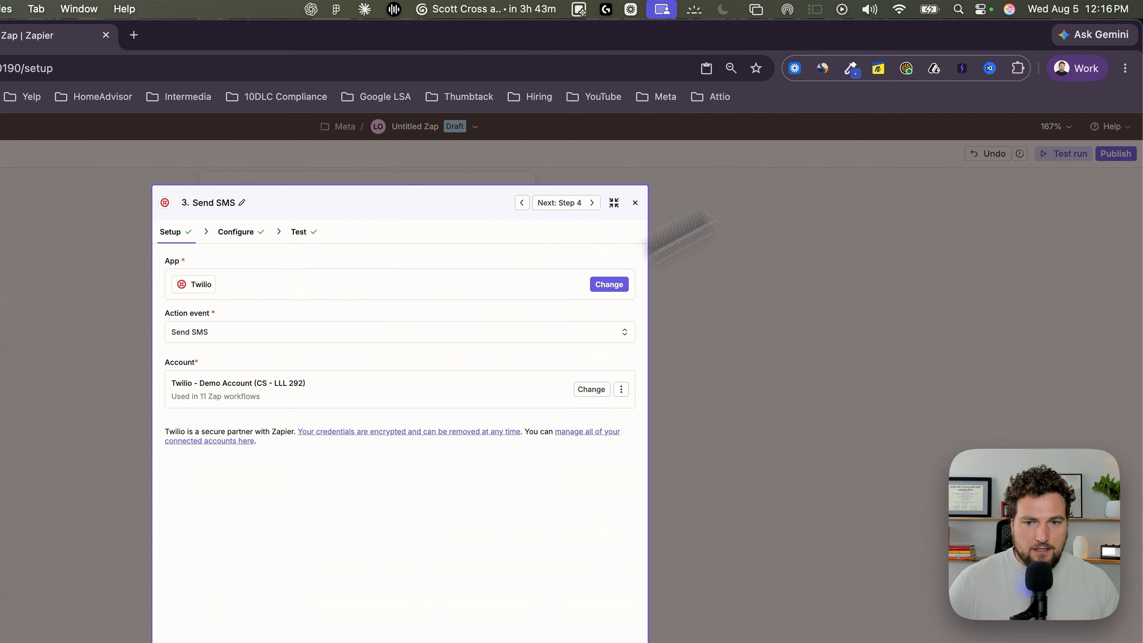
left_click(396, 624)
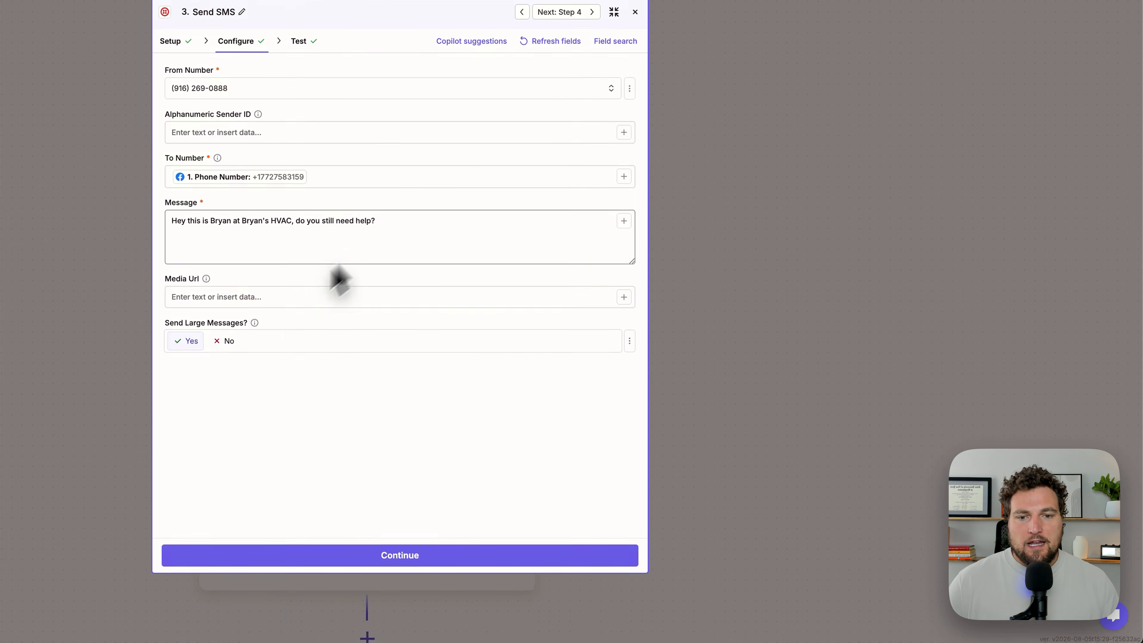
left_click_drag(385, 225, 165, 210)
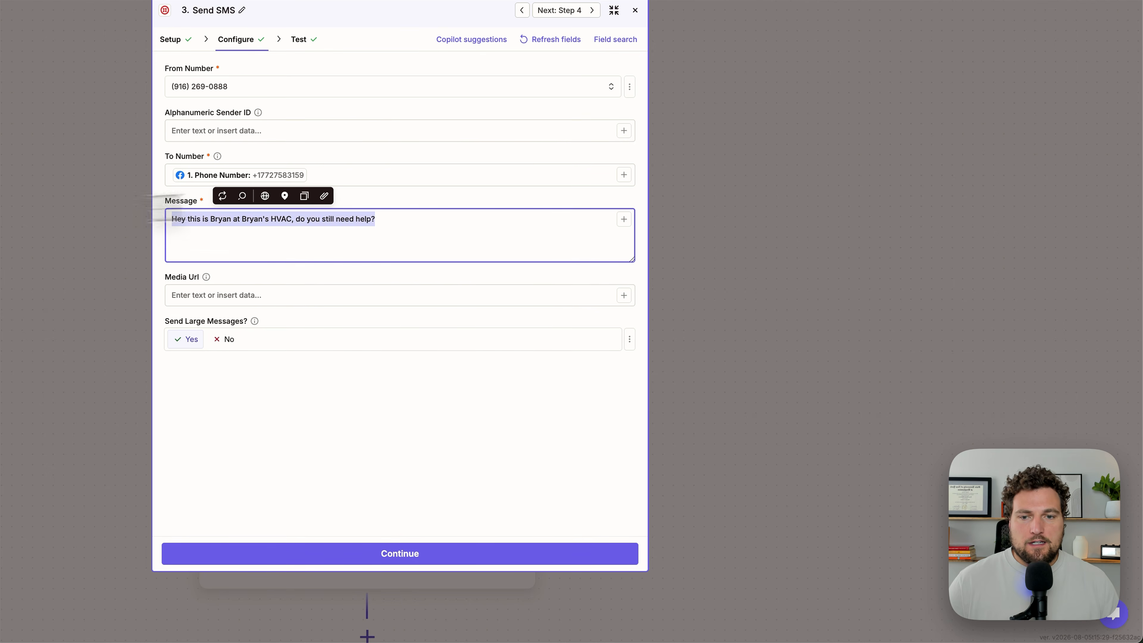
key("BackSpace")
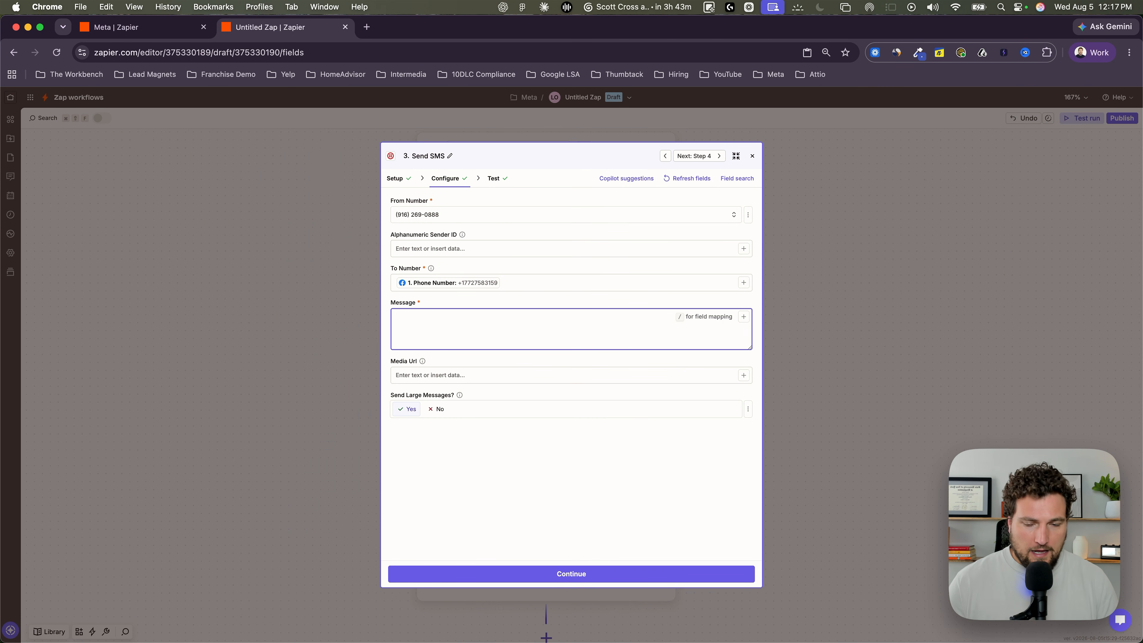
type("/")
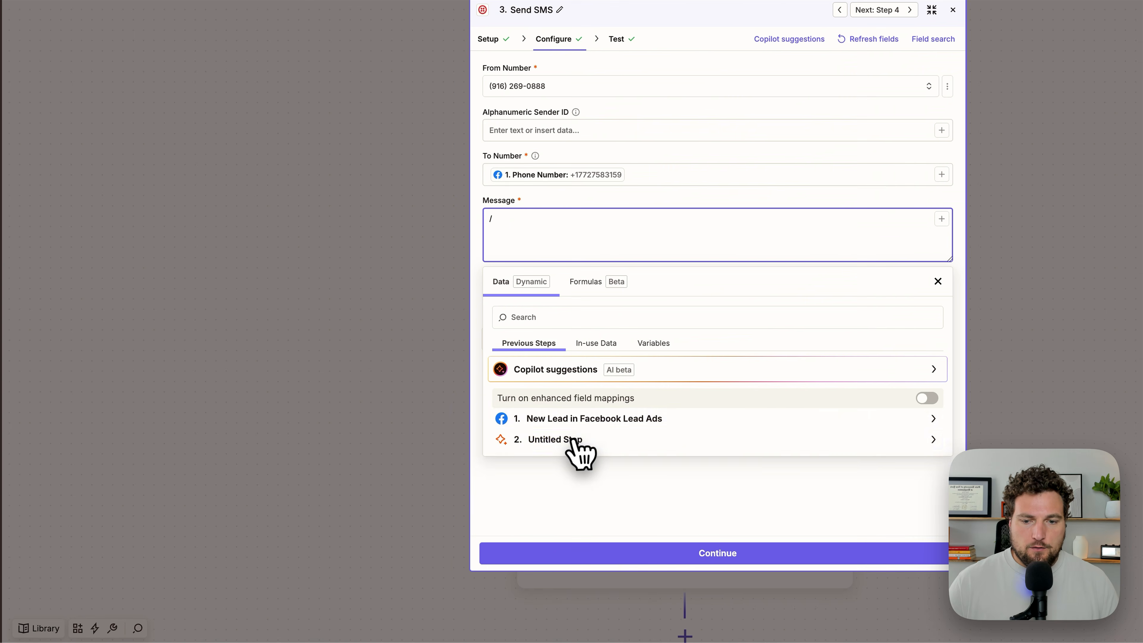
left_click(463, 486)
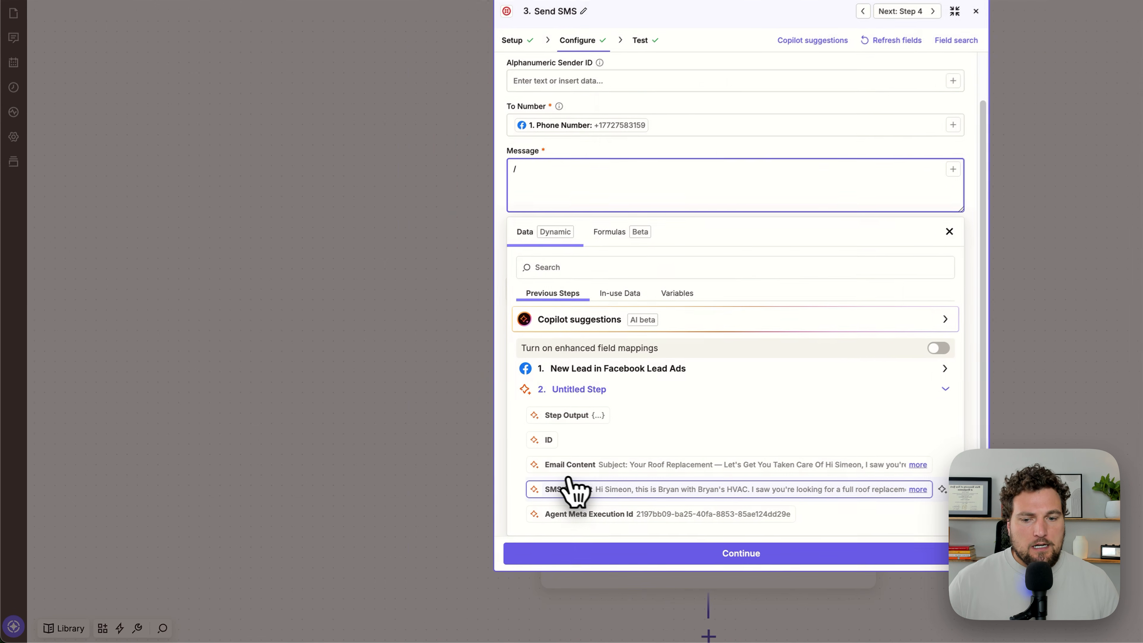
left_click(426, 525)
left_click(755, 214)
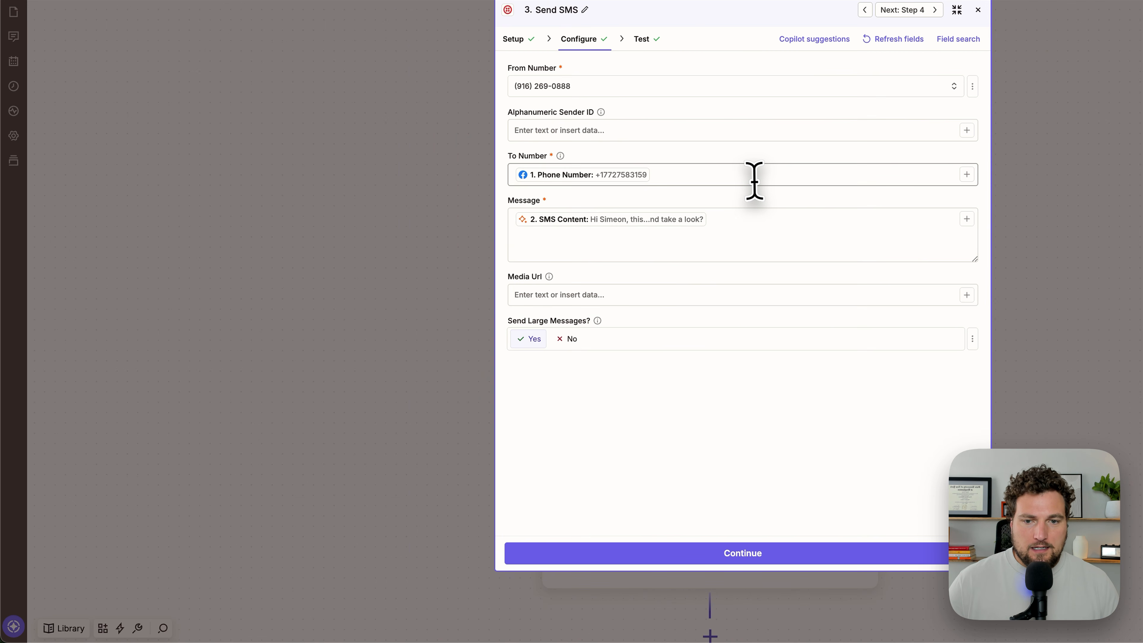
Step: Skip the test of the Send SMS step and proceed to the configuration of the Gmail Send Email step
left_click(720, 552)
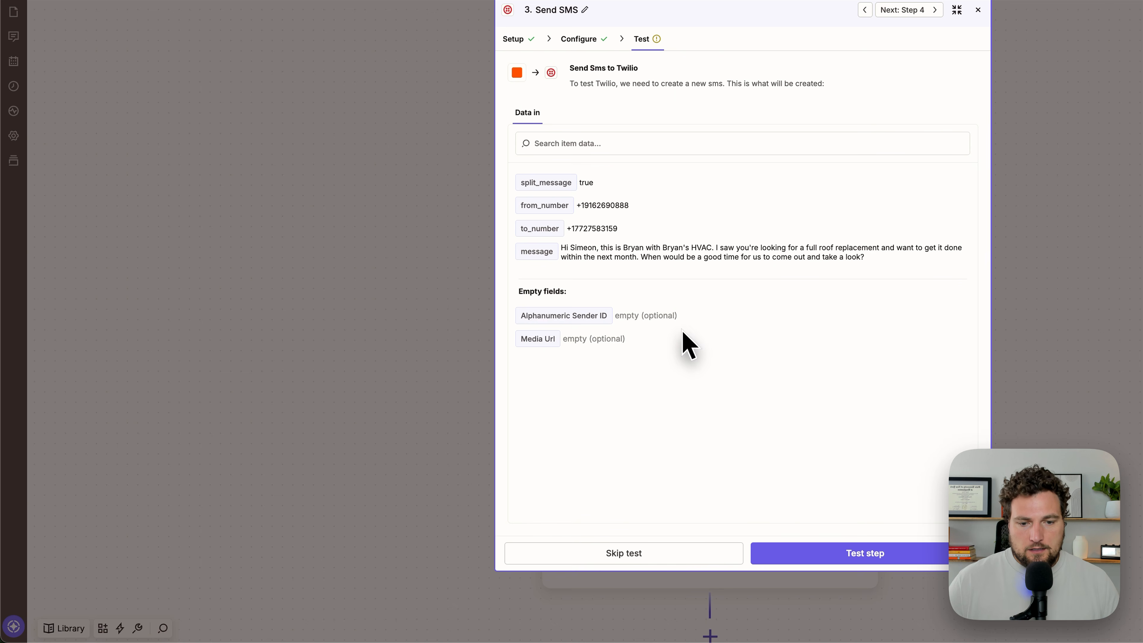
left_click(681, 555)
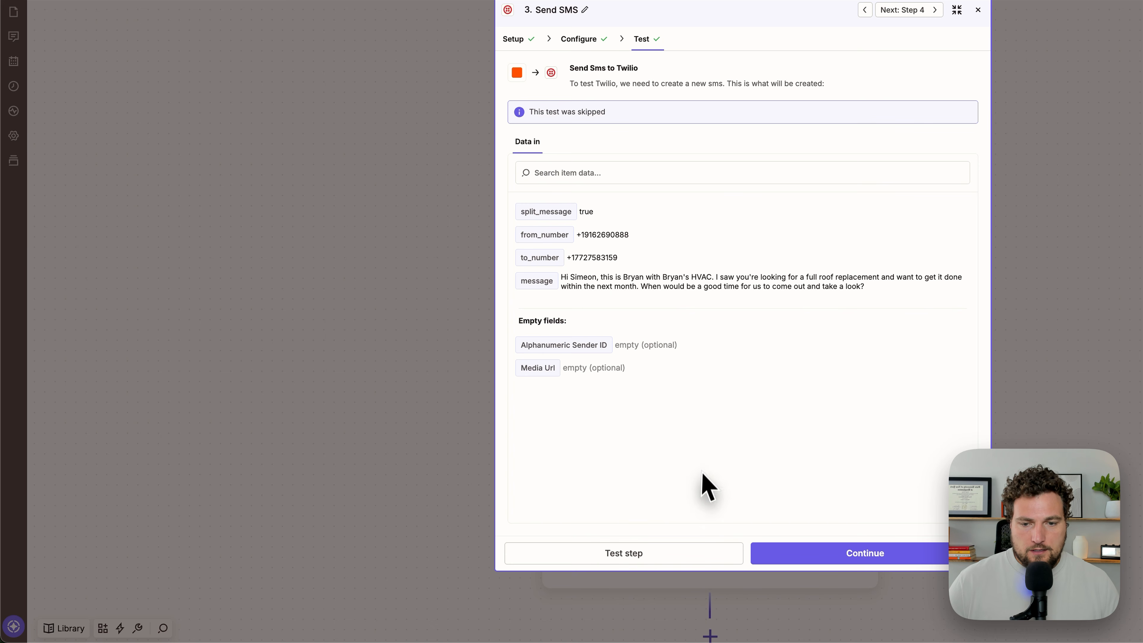
left_click(861, 555)
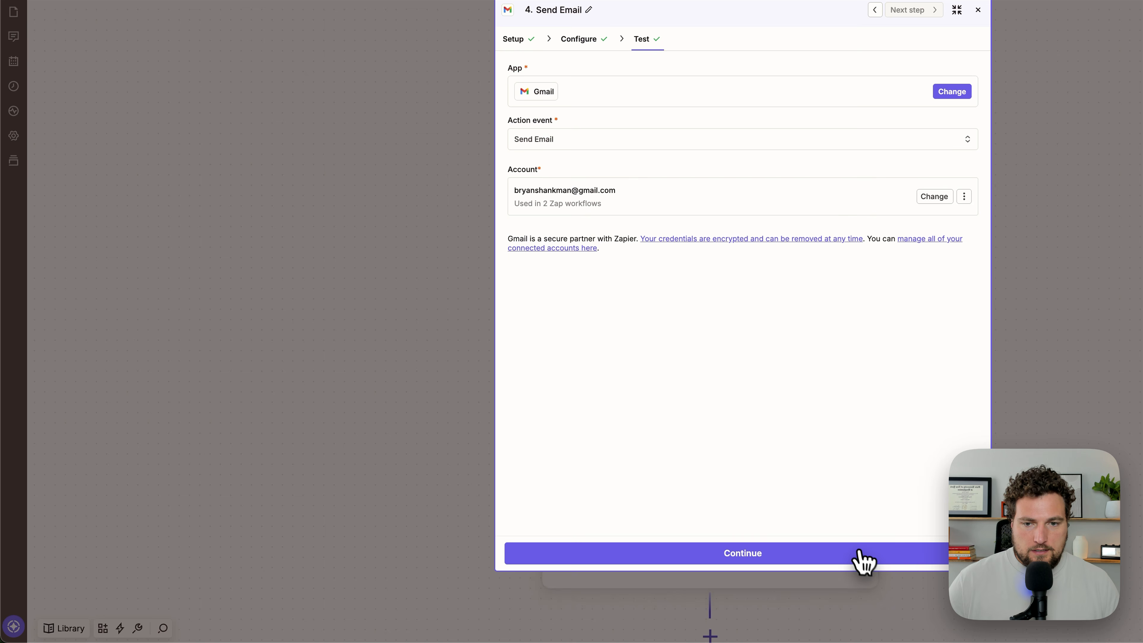
left_click(799, 552)
Step: Clear the placeholder text from the subject of the Gmail Send Email step
scroll(738, 284, "down", 3)
scroll(707, 234, "up", 3)
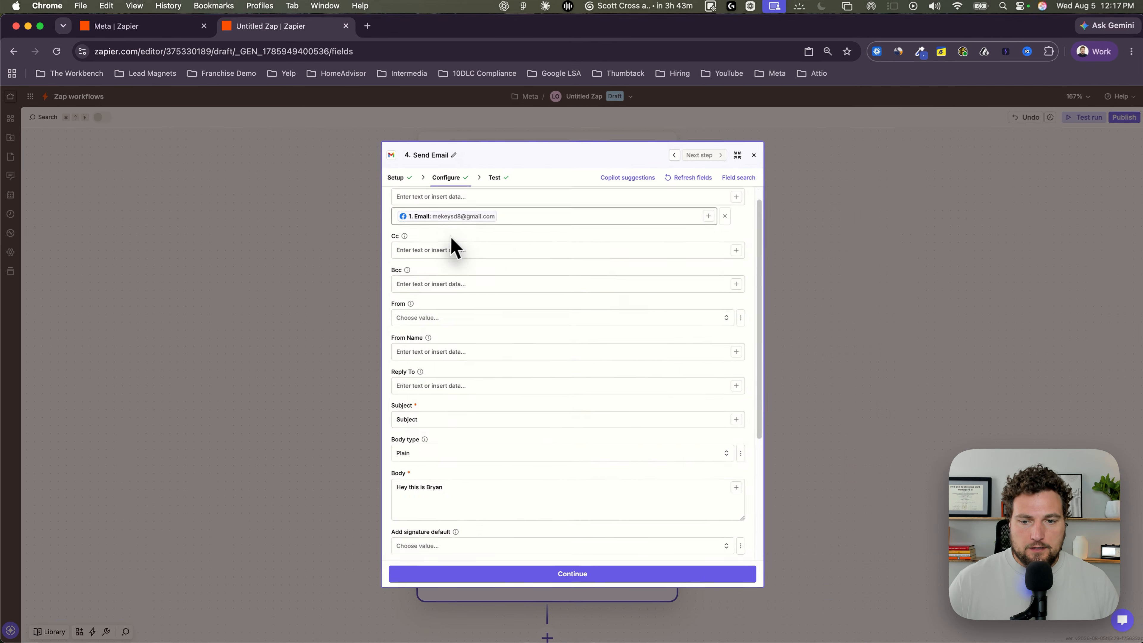
scroll(453, 247, "down", 4)
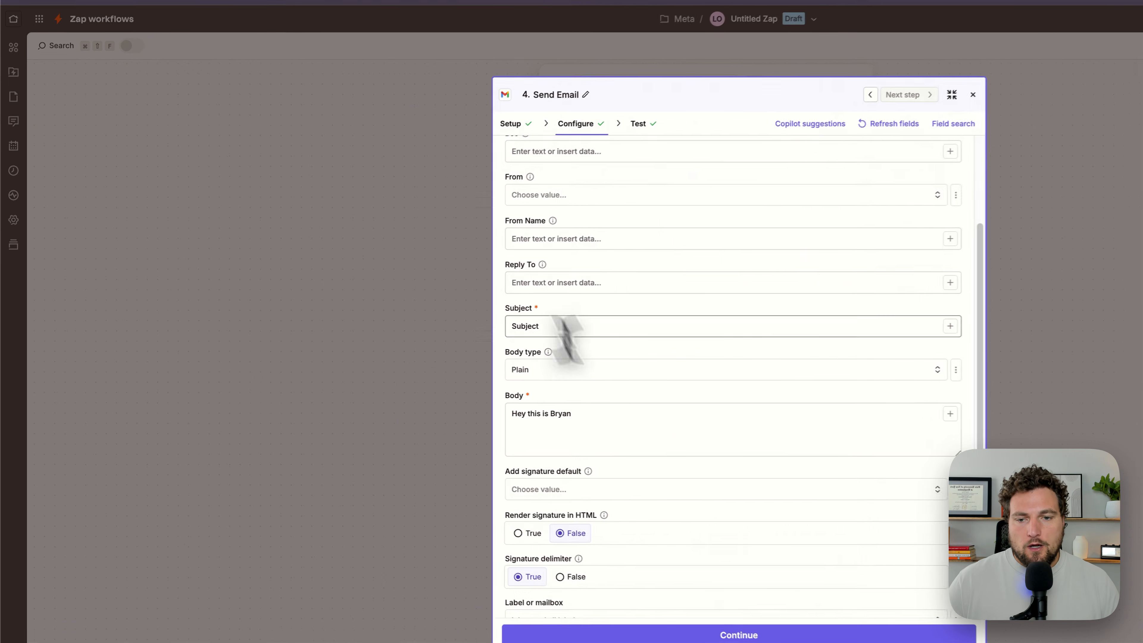
left_click_drag(570, 324, 476, 316)
key("BackSpace")
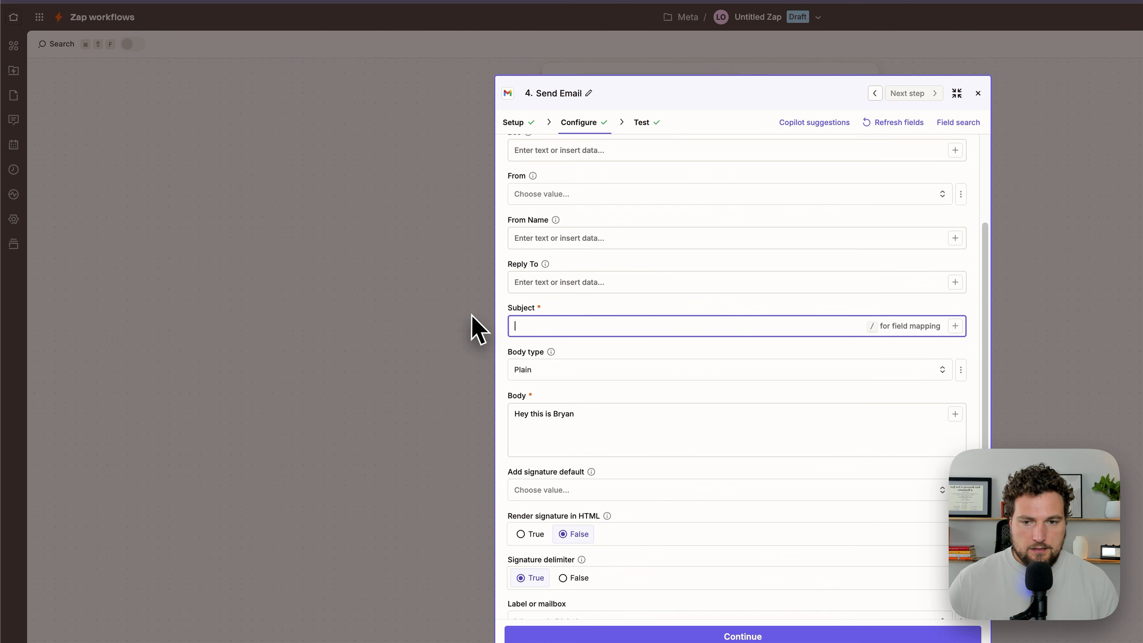
Step: Replace the email body of the Send Email step with the AI step's Email Content output
left_click_drag(576, 414, 487, 394)
type("/")
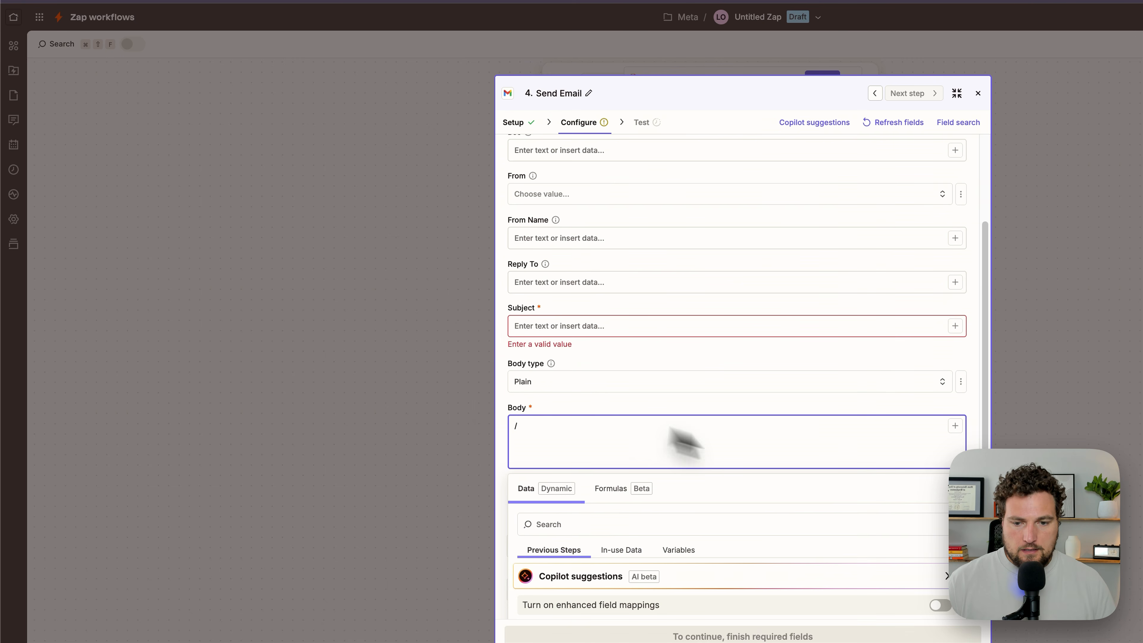
scroll(684, 447, "down", 3)
left_click(617, 492)
scroll(617, 495, "down", 2)
left_click(619, 513)
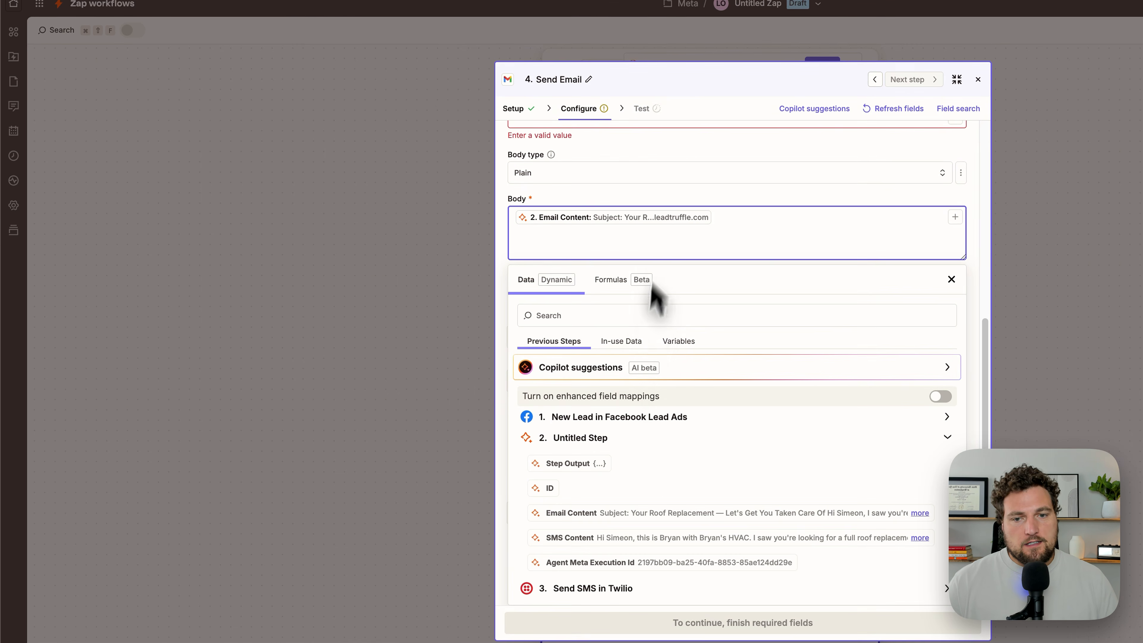
left_click(655, 198)
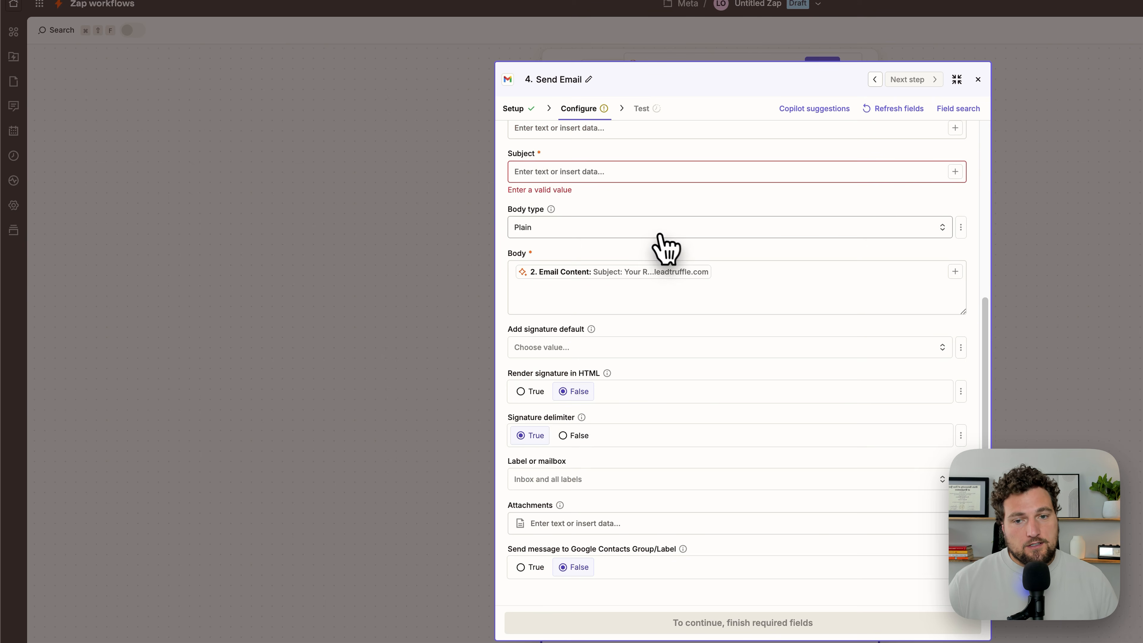
Step: Add "return a. subject, b. email body as two separate outputs" below the email item of the AI step's prompt and regenerate the preview
scroll(658, 237, "up", 3)
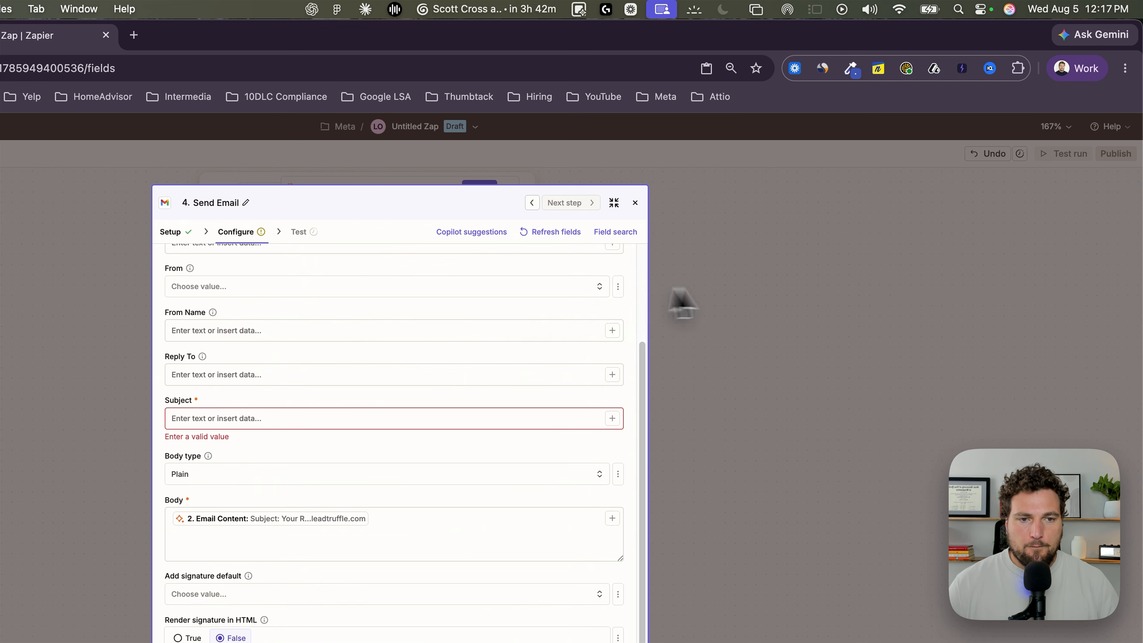
left_click(817, 217)
left_click(571, 302)
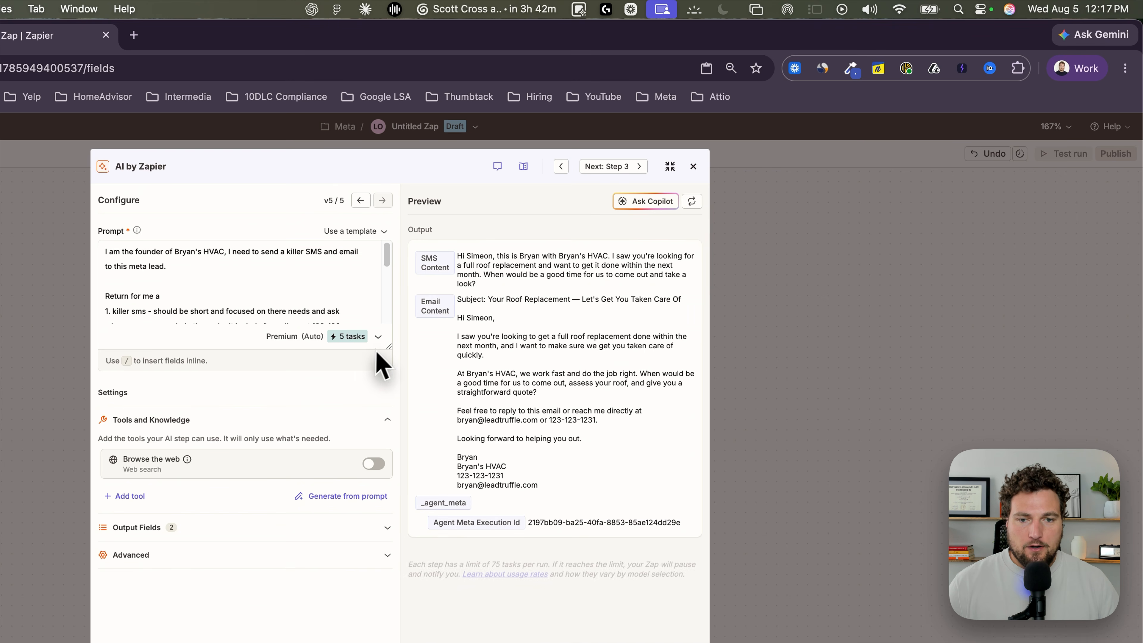
left_click(222, 371)
key("Return")
type("re")
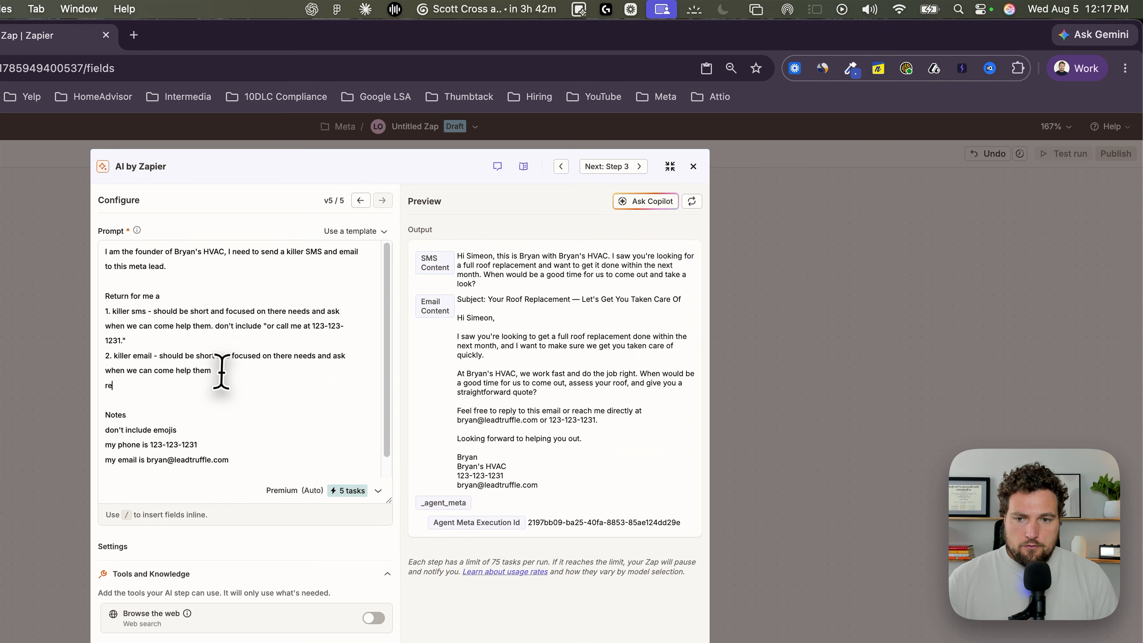
type("turn a. subject, b. email body as two seperate outputs")
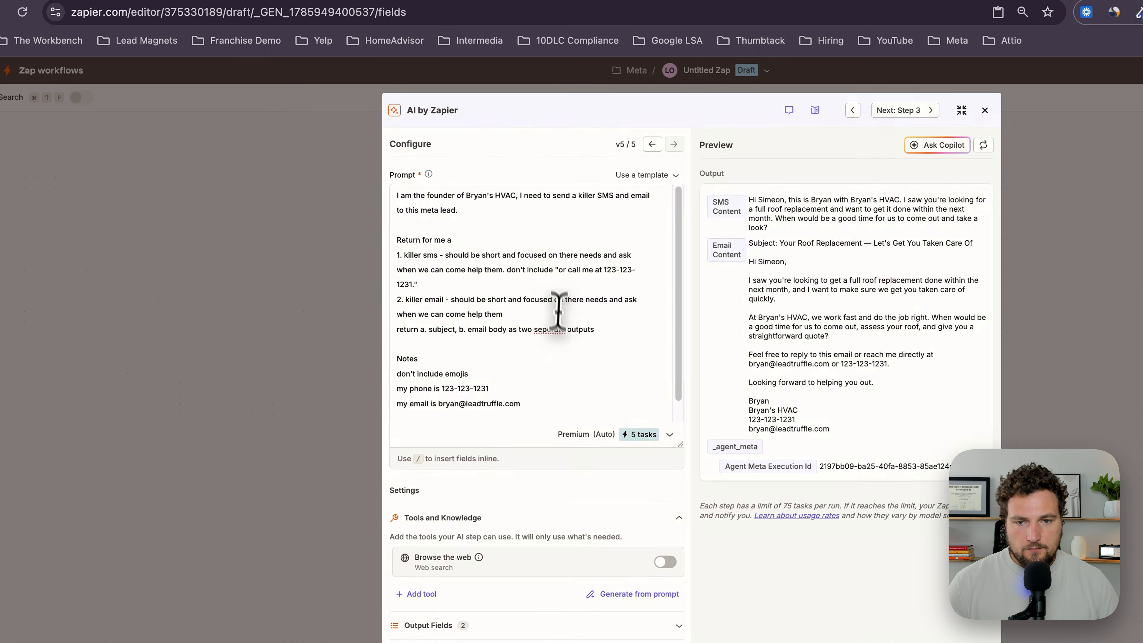
right_click(462, 296)
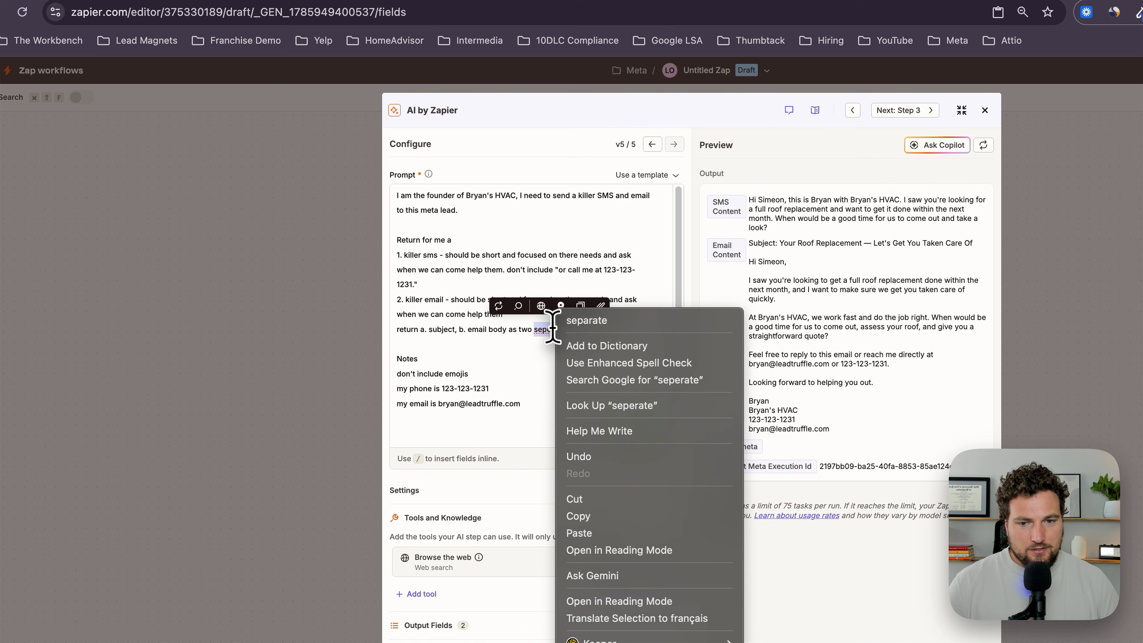
left_click(572, 324)
left_click(521, 353)
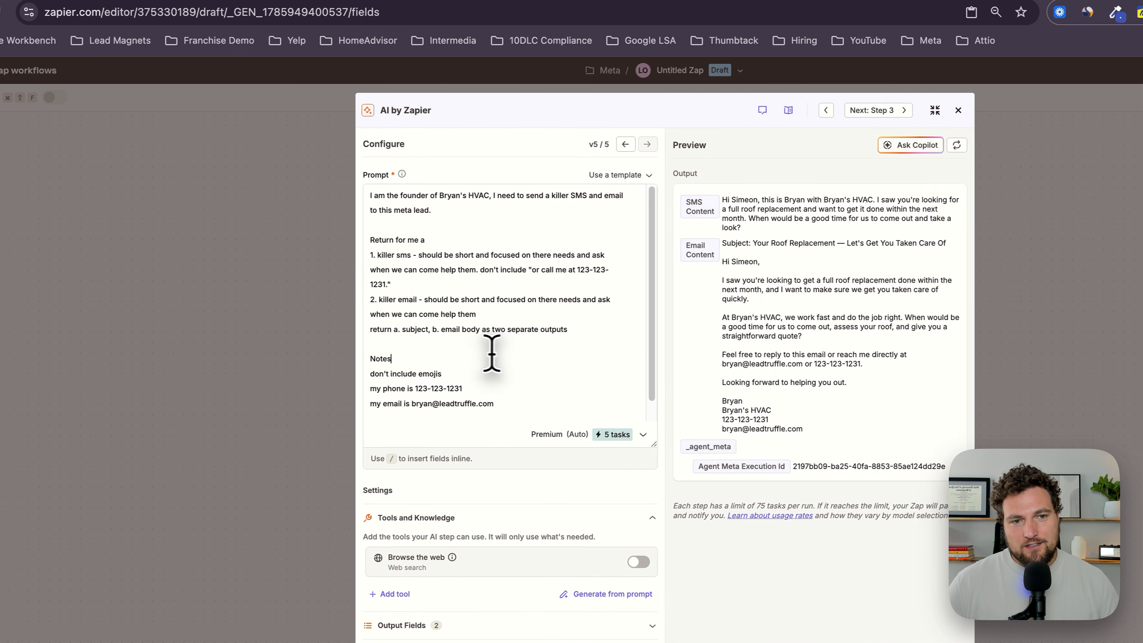
left_click(984, 145)
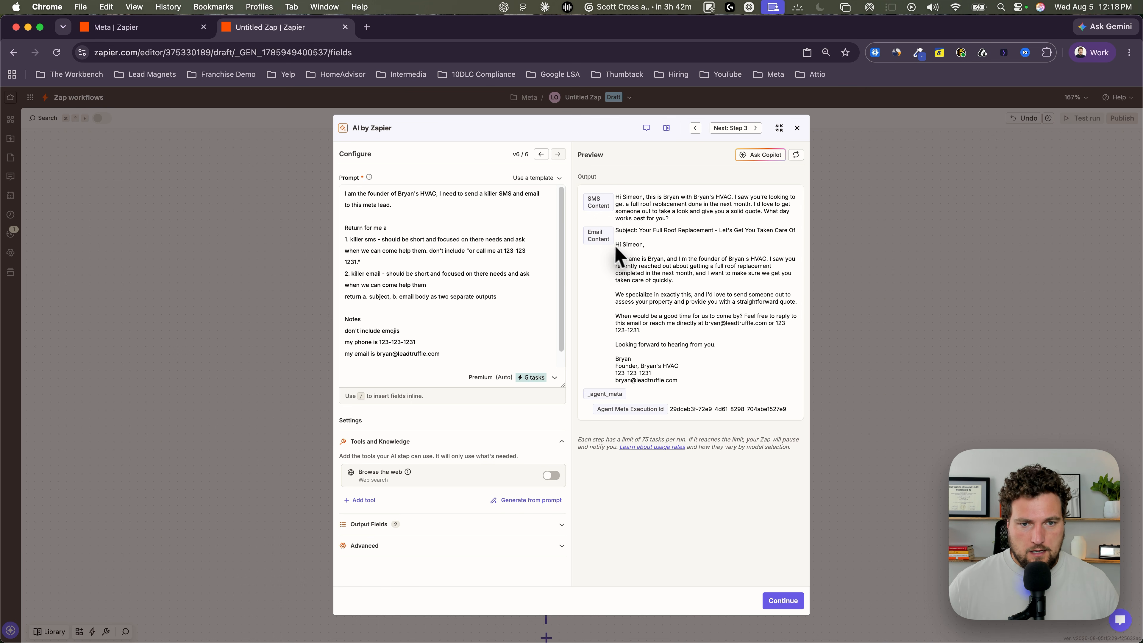
Step: Rename the Email Content output field to "Body of Email Content" and append "This is the body of the email." to its description
scroll(548, 284, "down", 1)
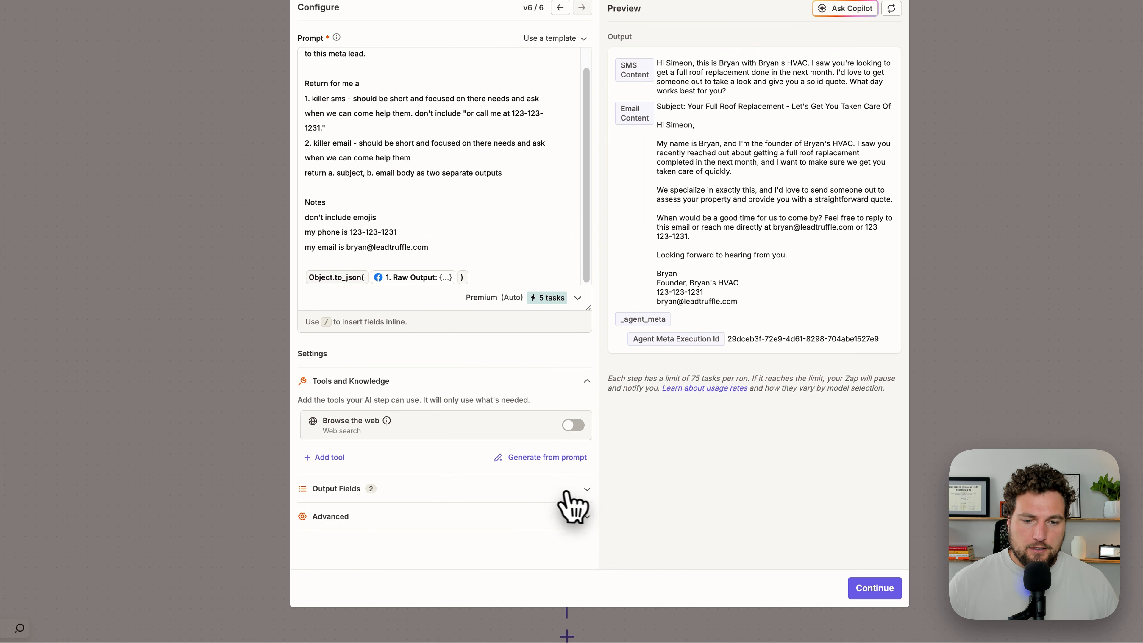
left_click(556, 525)
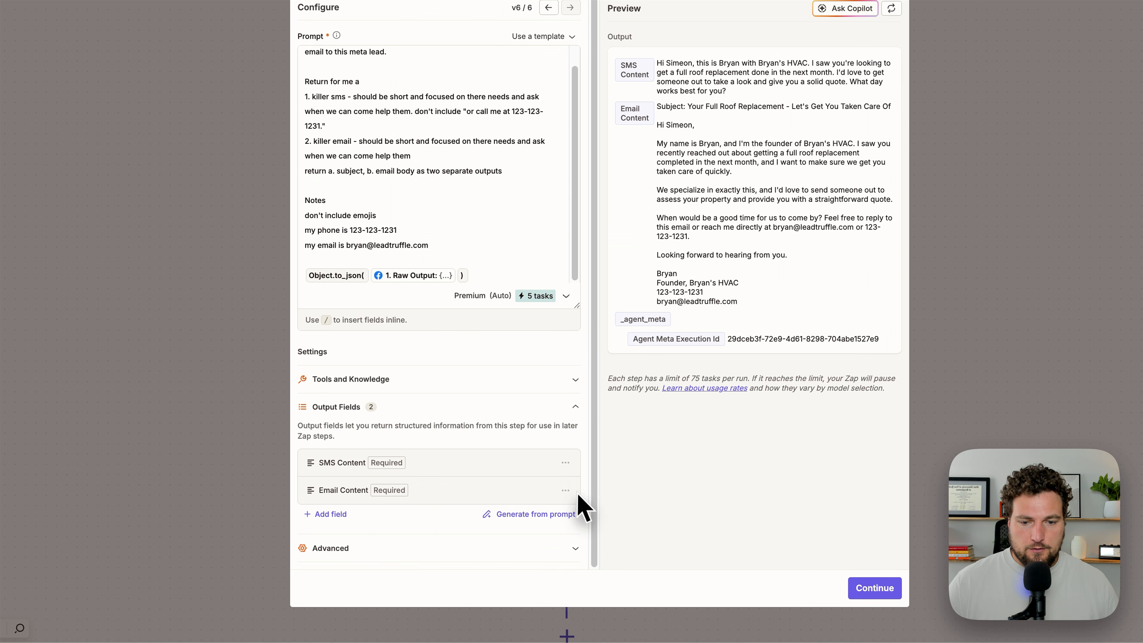
left_click(558, 510)
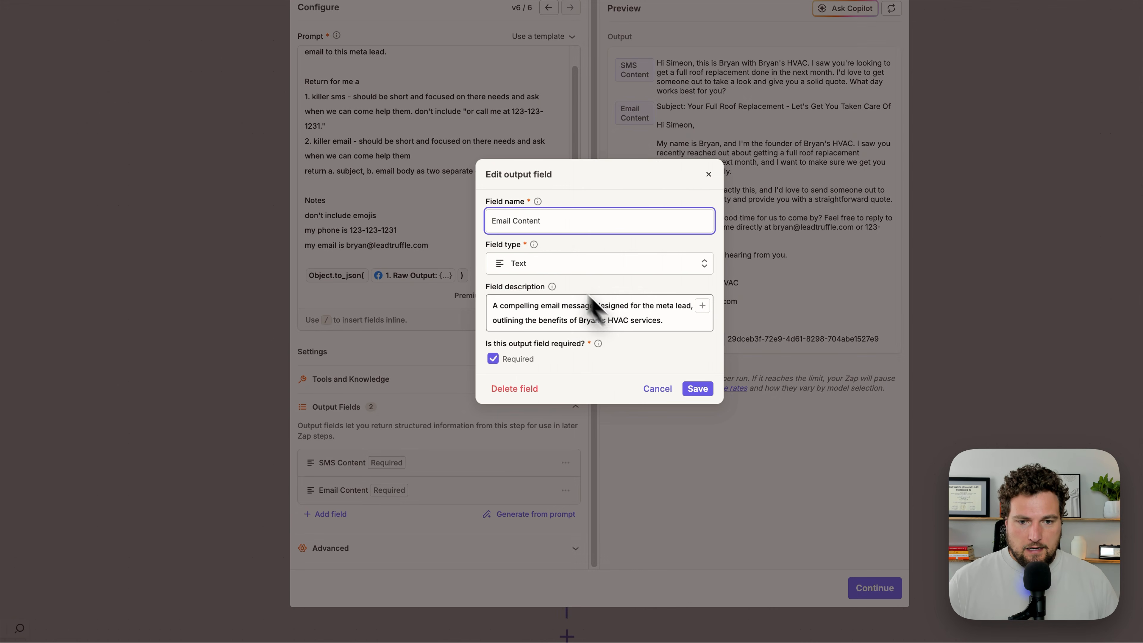
left_click(666, 322)
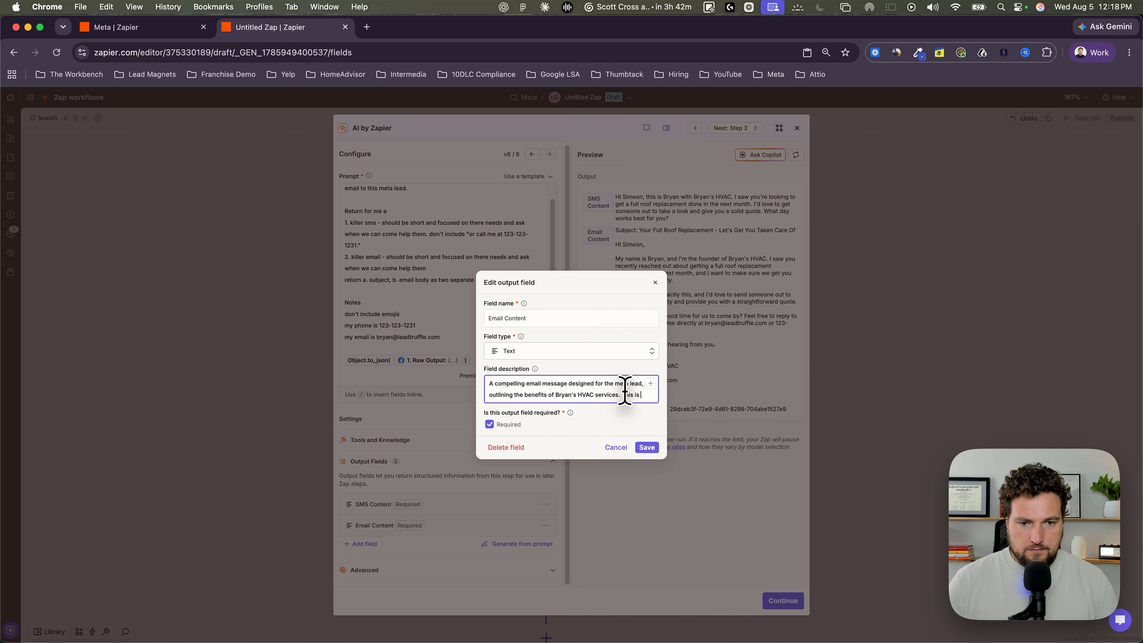
type("This is the body of the email.")
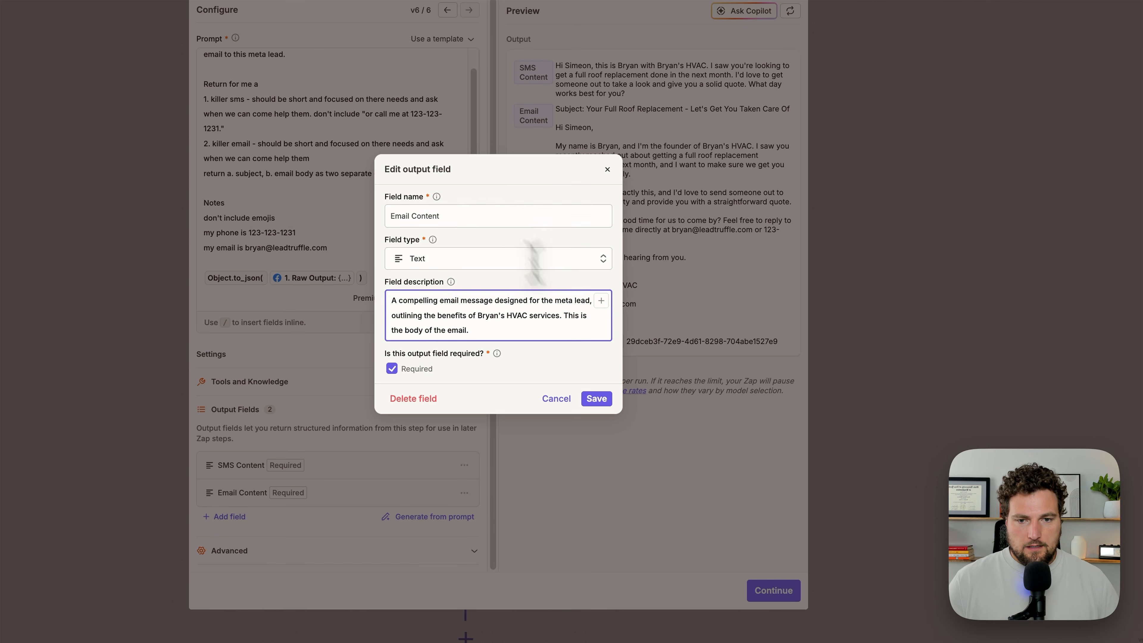
left_click(571, 307)
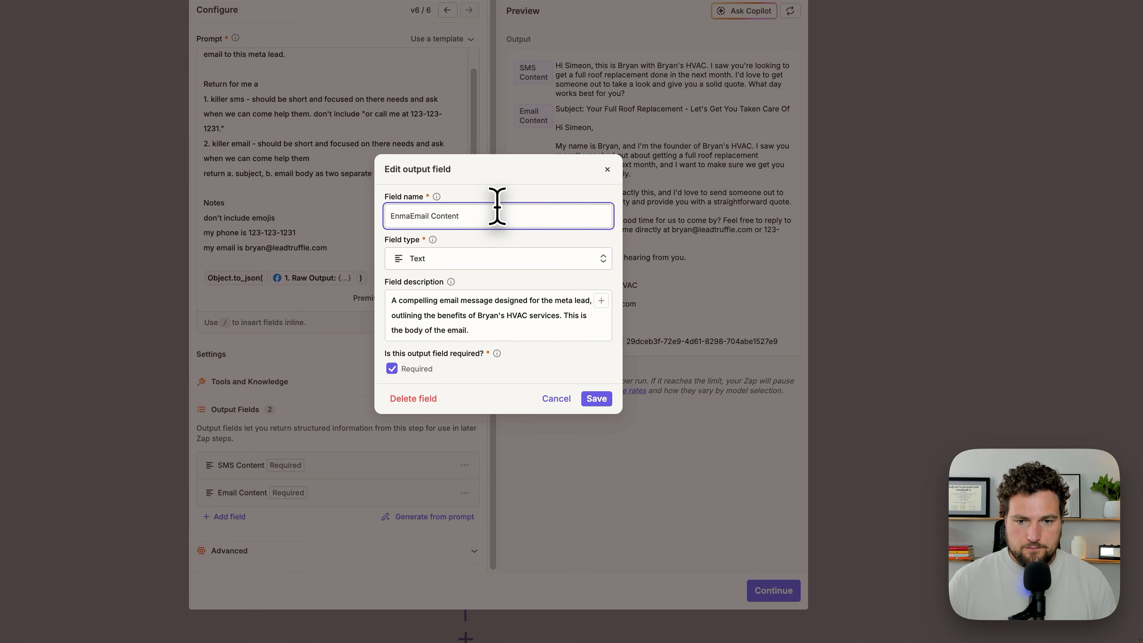
left_click(599, 399)
Step: Add a required text output field named "Subject of Email Content" with the description "Subject line of my email"
left_click(243, 515)
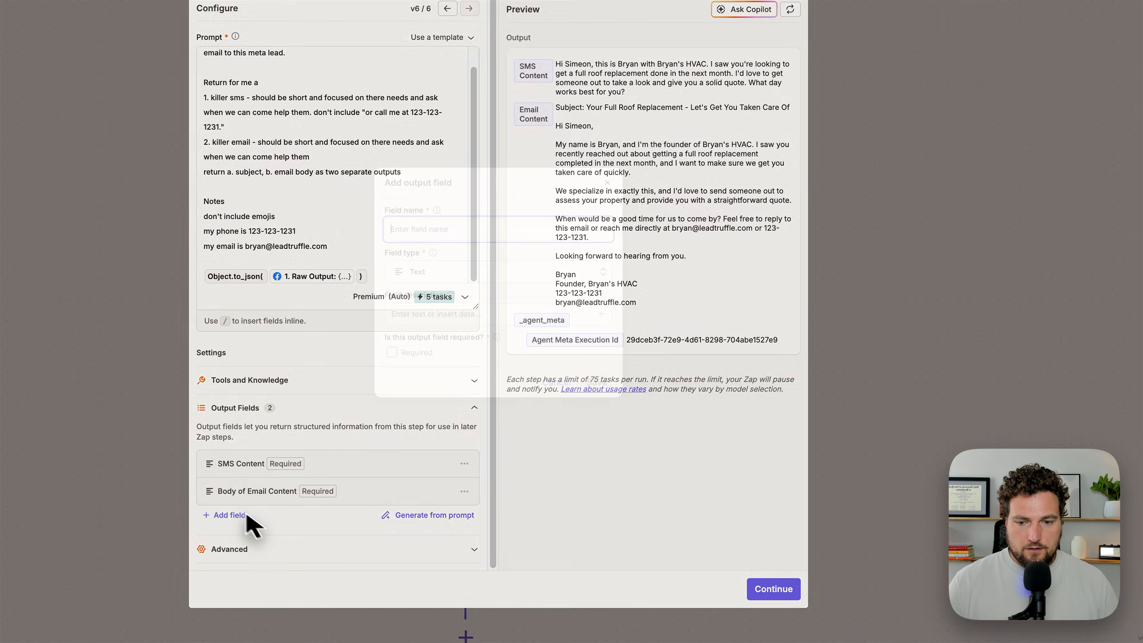
type("Subject of")
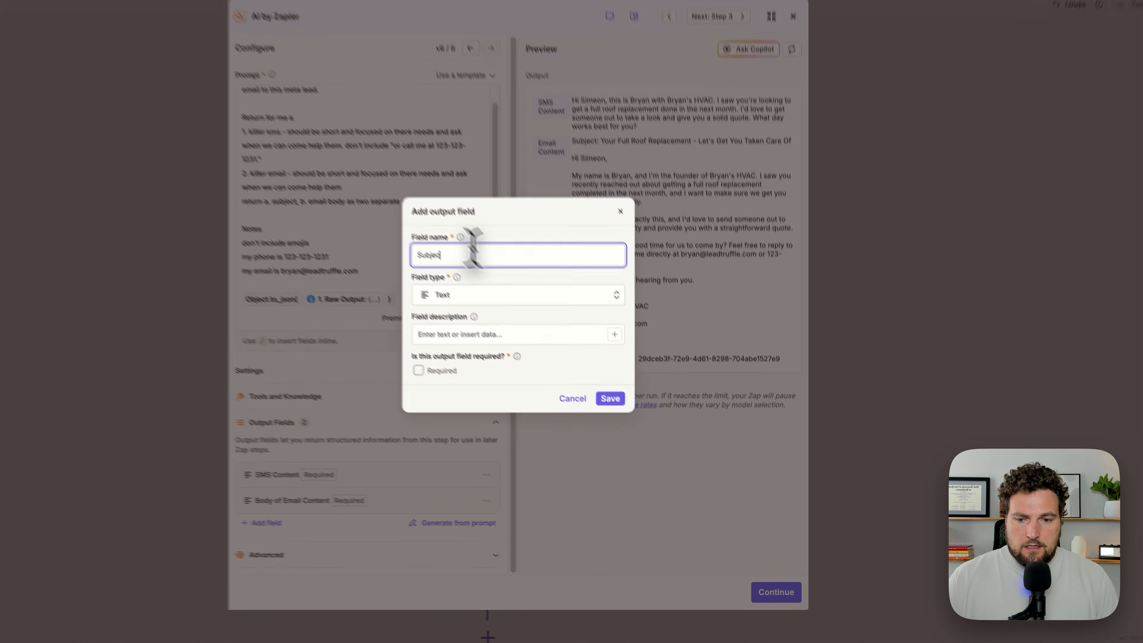
type(" Email CO")
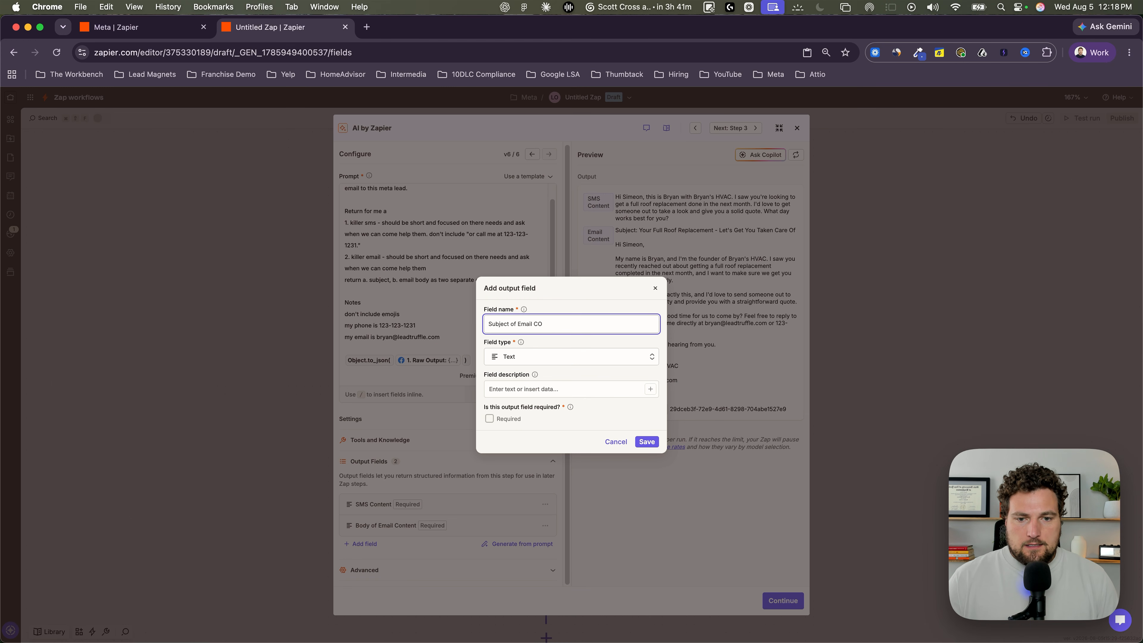
key("BackSpace")
type("ontent")
left_click(535, 390)
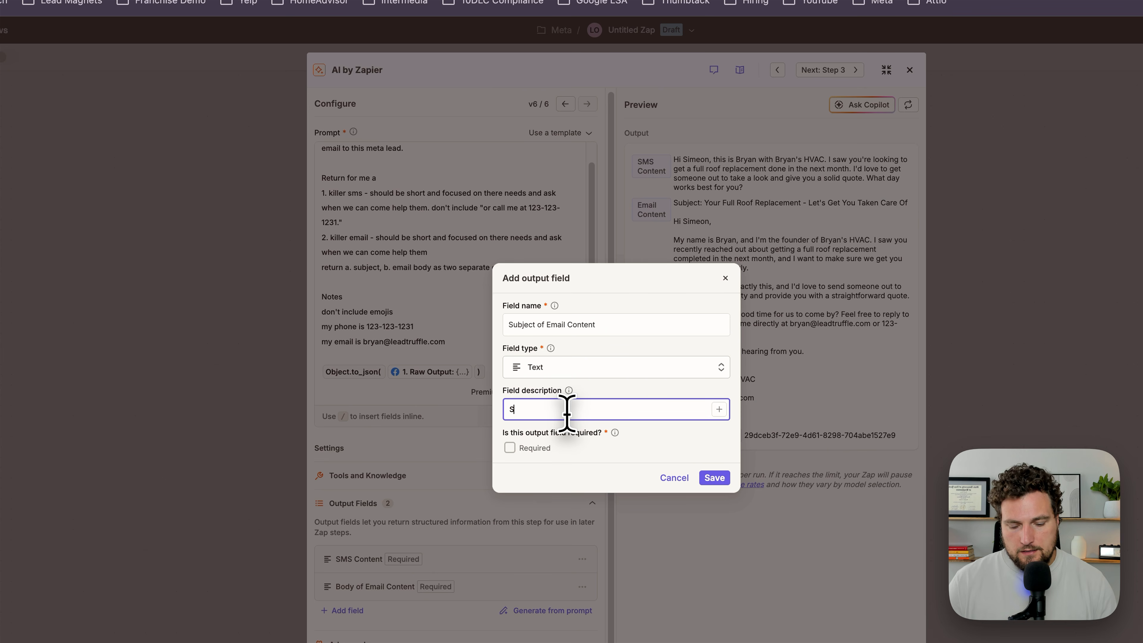
type("ne of my email")
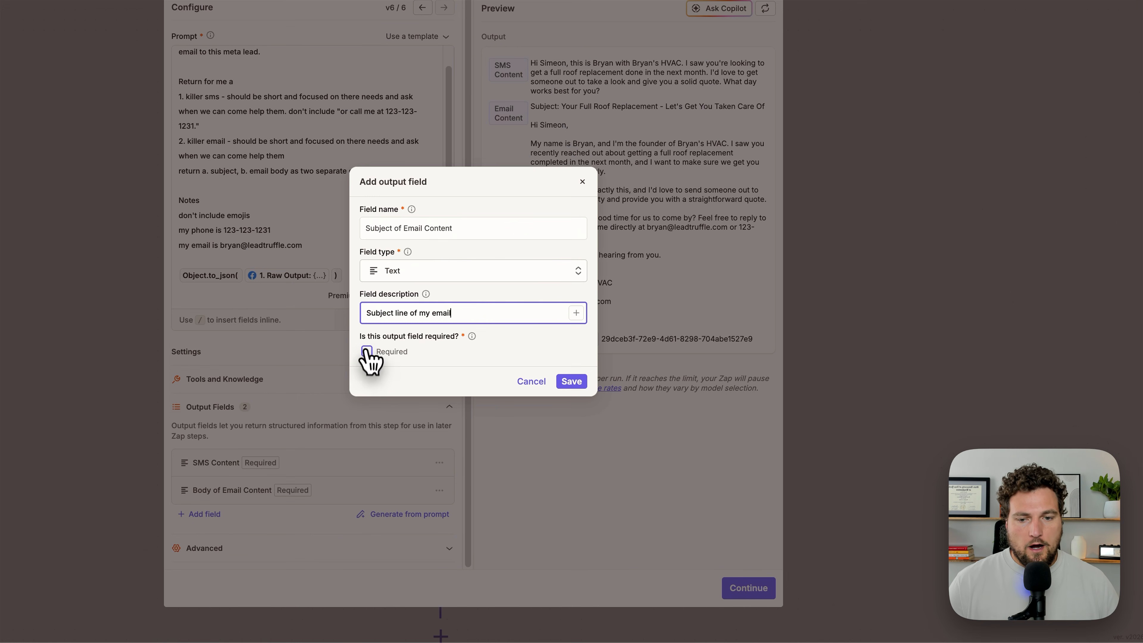
left_click(488, 419)
left_click(645, 441)
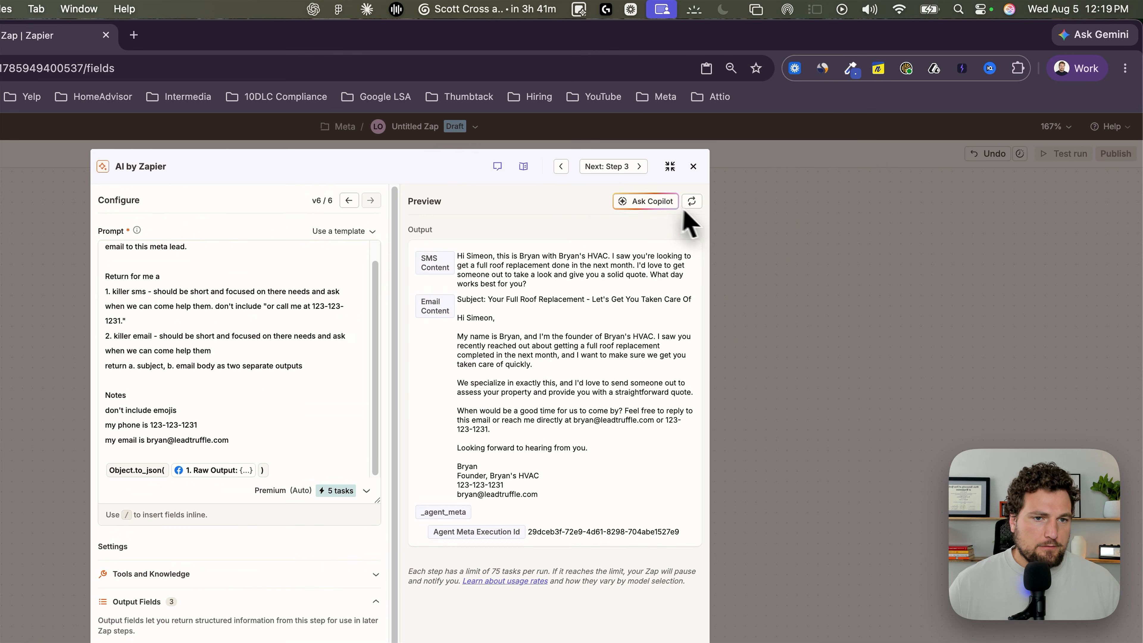
Step: Regenerate the AI step's preview with the new output fields, then finish and close the step
left_click(796, 155)
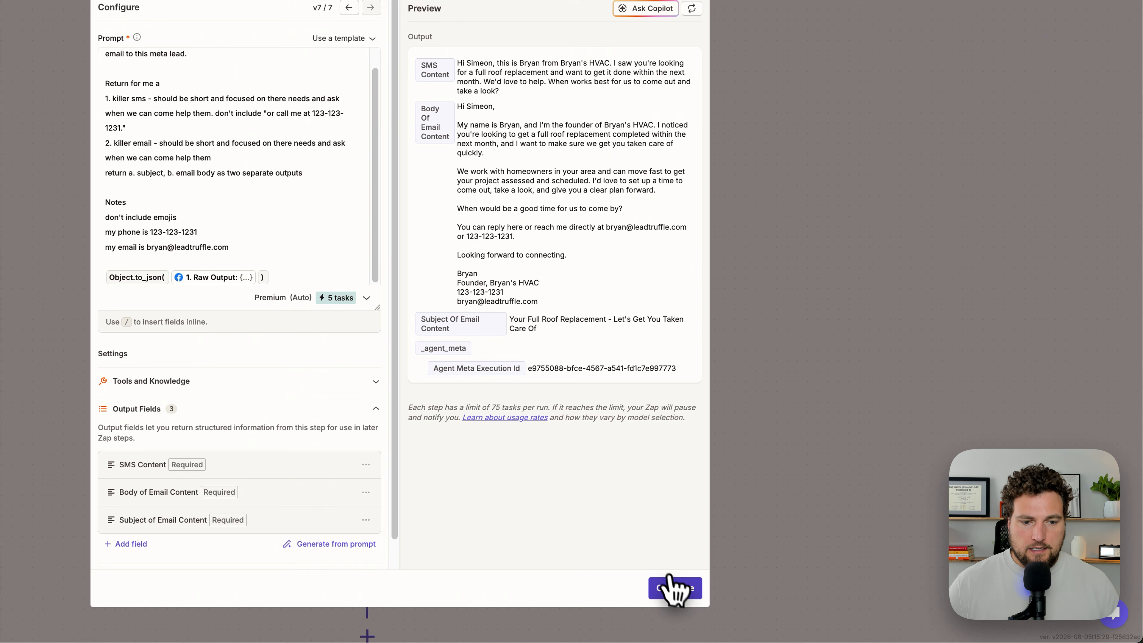
left_click(783, 600)
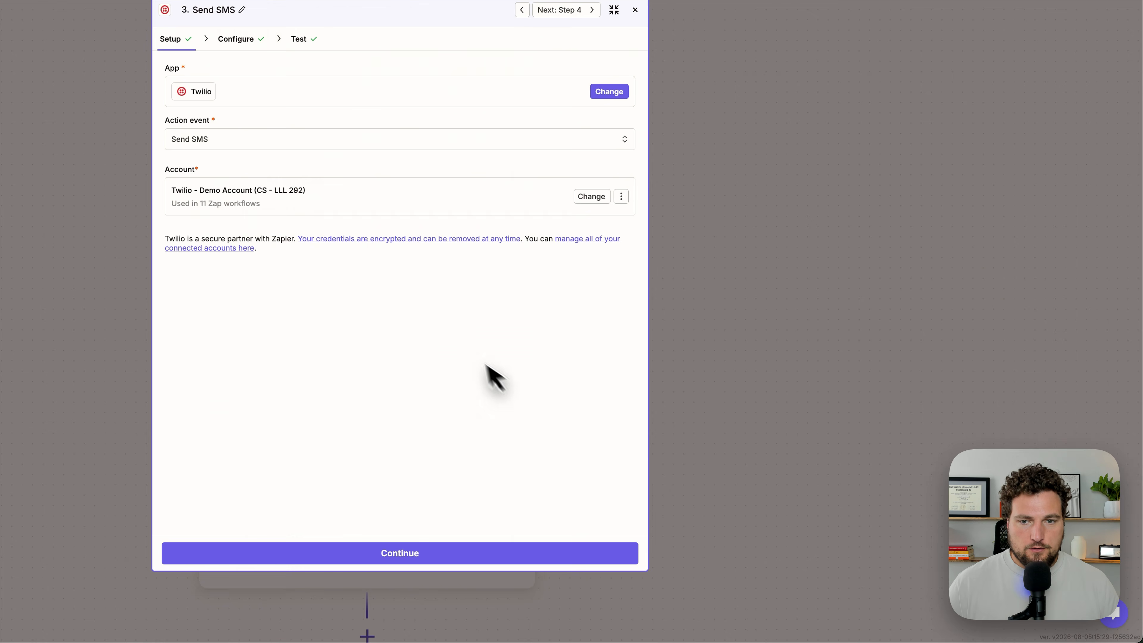
left_click(686, 151)
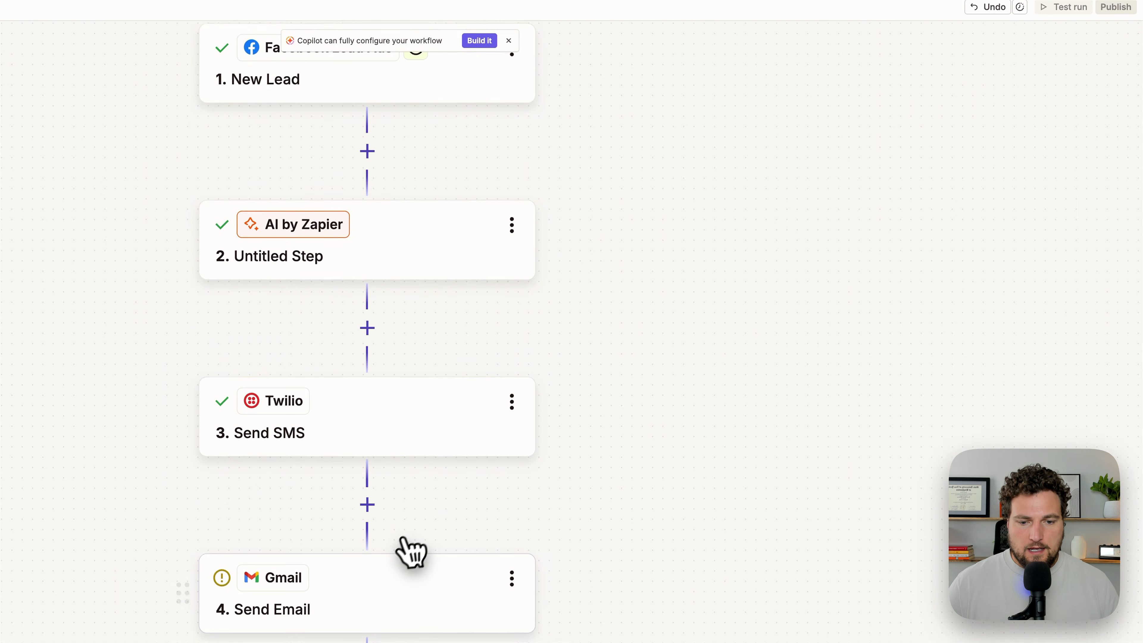
Step: Map the Send Email step's Subject to the AI step's Subject Of Email Content output
scroll(401, 536, "down", 2)
left_click(381, 493)
left_click(234, 410)
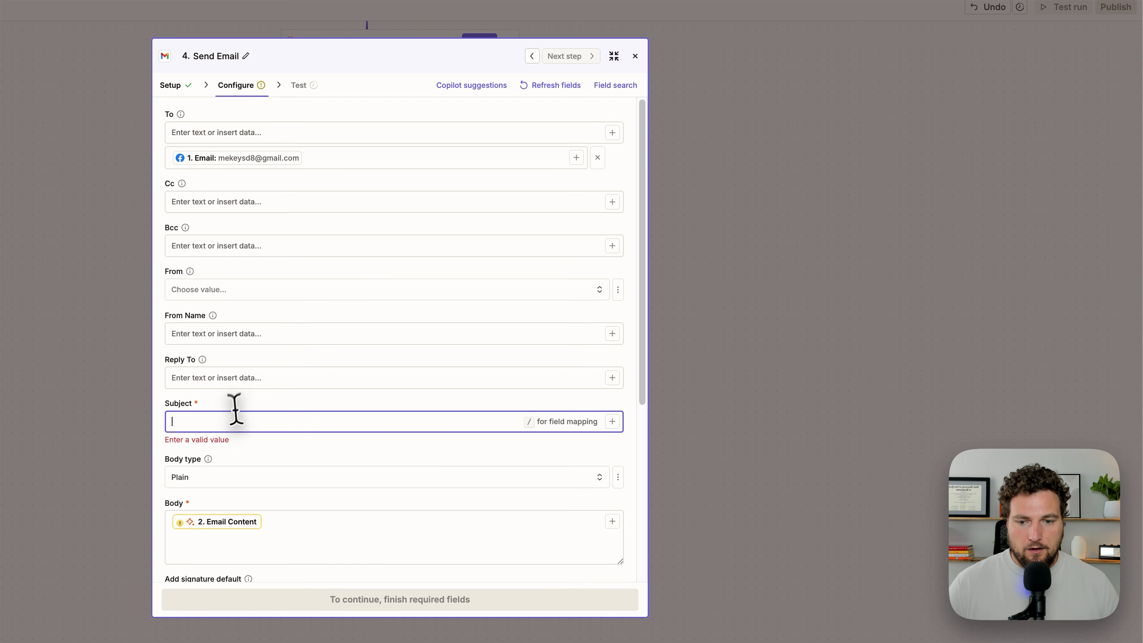
type("/sube")
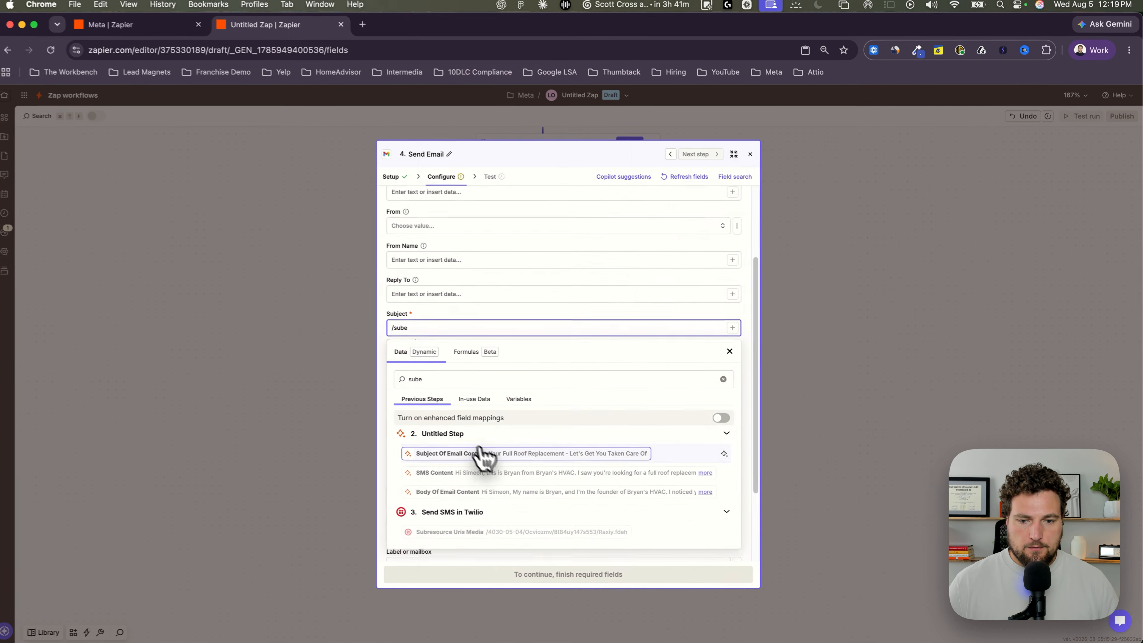
scroll(484, 455, "down", 2)
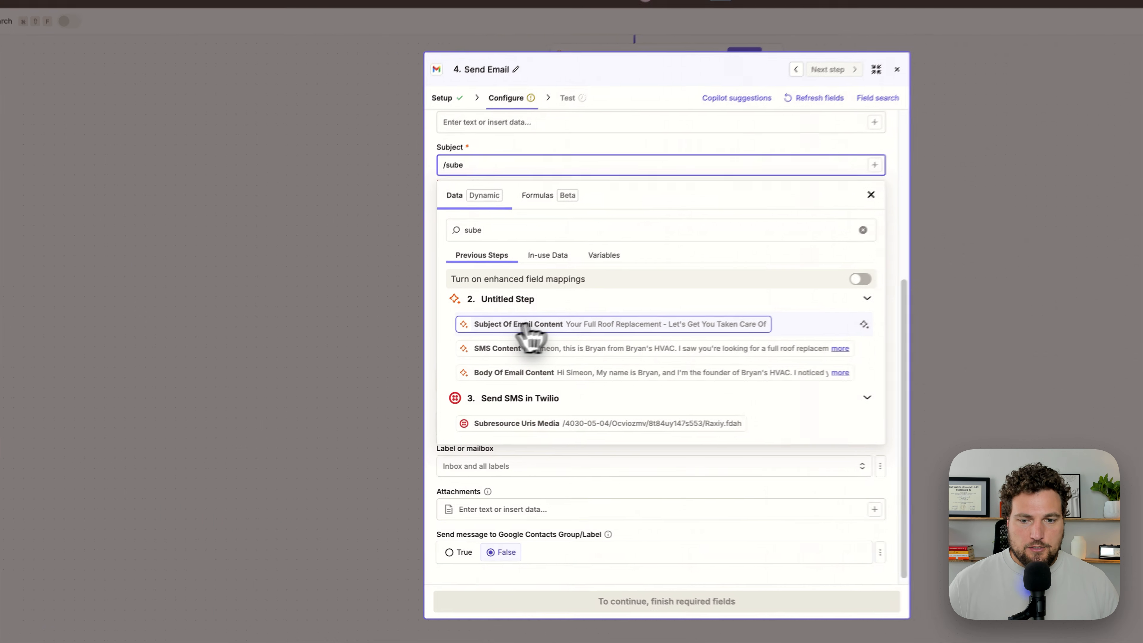
left_click(567, 325)
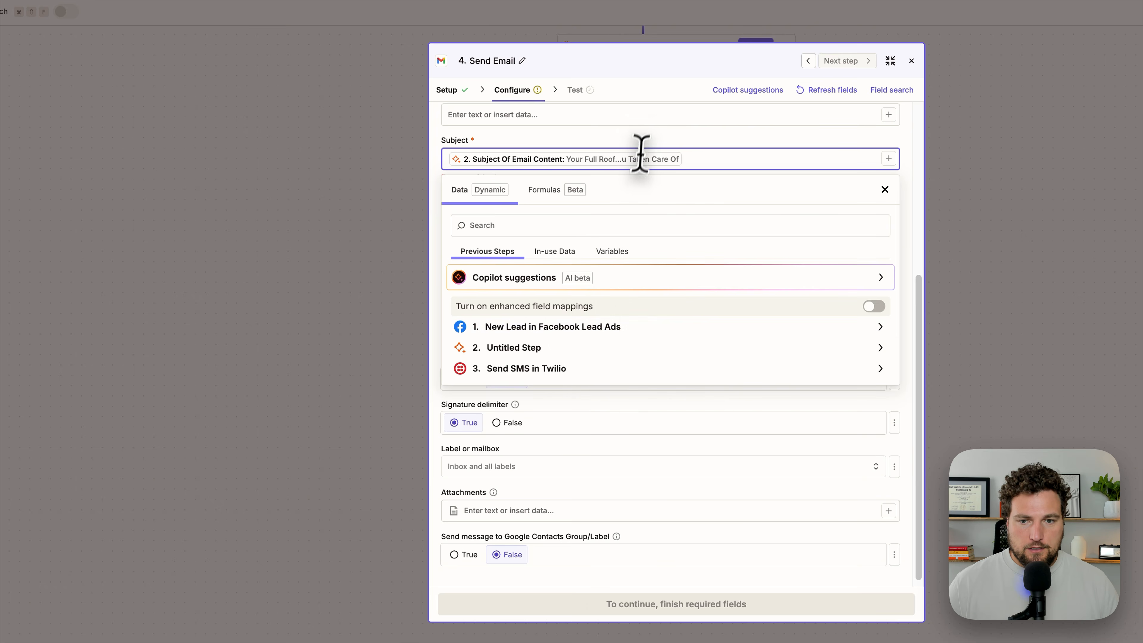
left_click(624, 175)
Step: Replace the outdated Email Content in the Send Email step's Body with the AI step's Body Of Email Content output
left_click(546, 251)
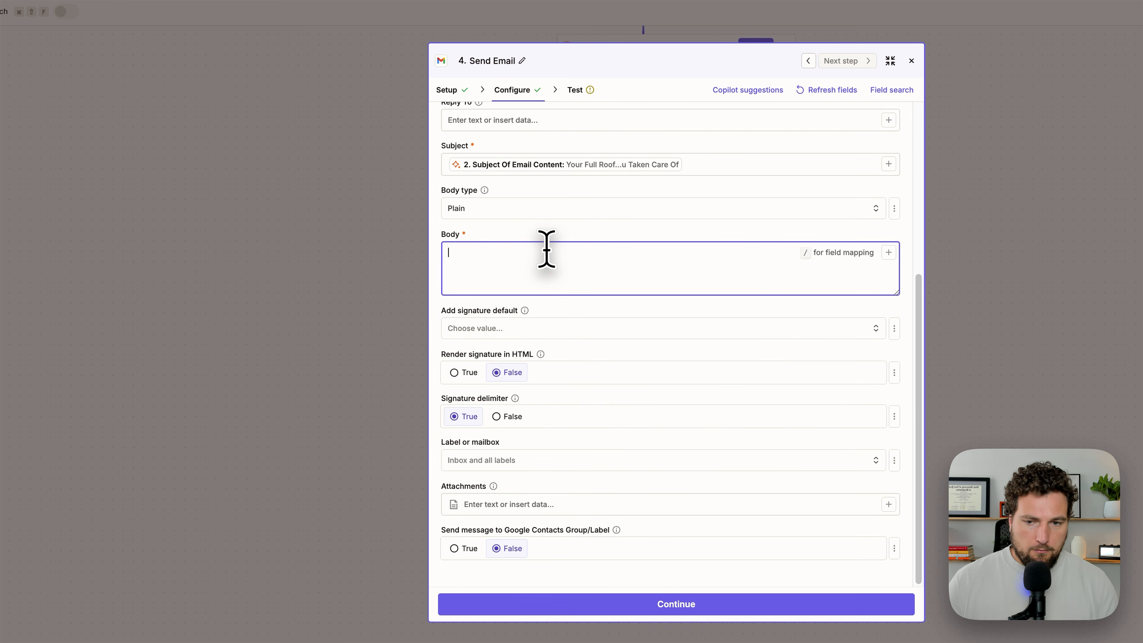
type("/e")
left_click(510, 546)
left_click(537, 231)
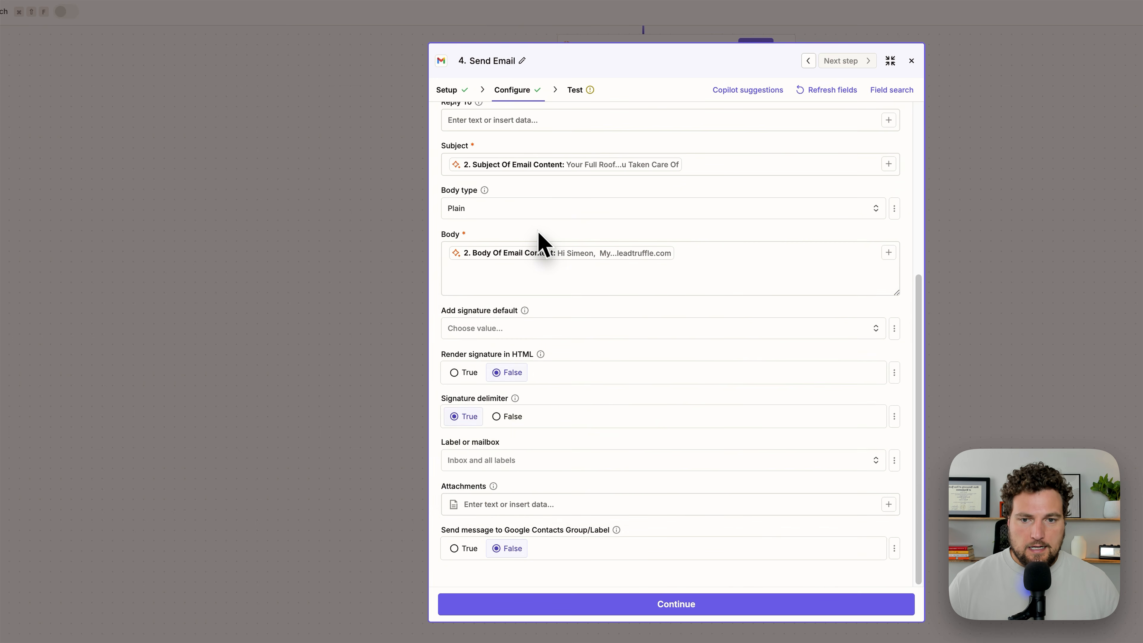
Step: Enter the business owner's email address as the Reply To of the Send Email step
scroll(539, 234, "up", 3)
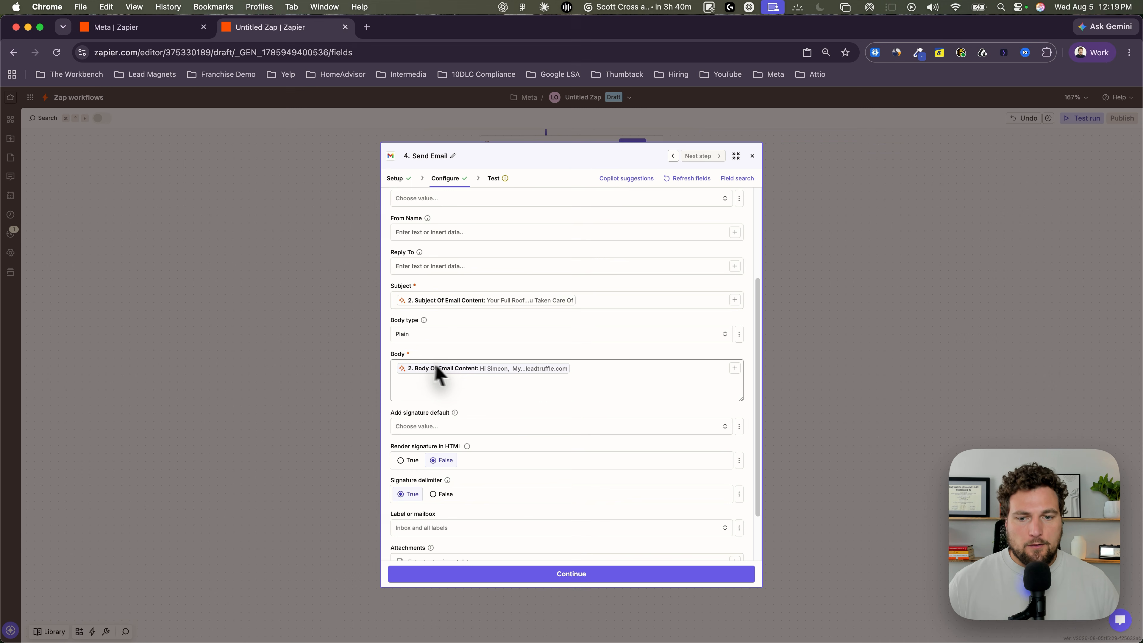
scroll(526, 338, "up", 1)
scroll(456, 369, "up", 4)
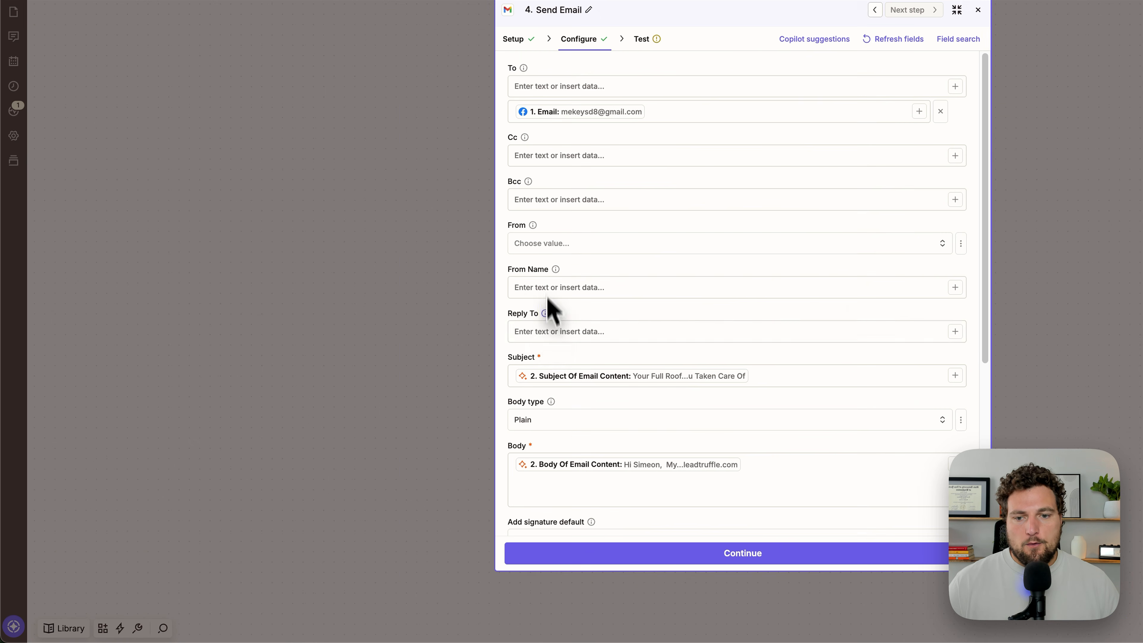
left_click(418, 399)
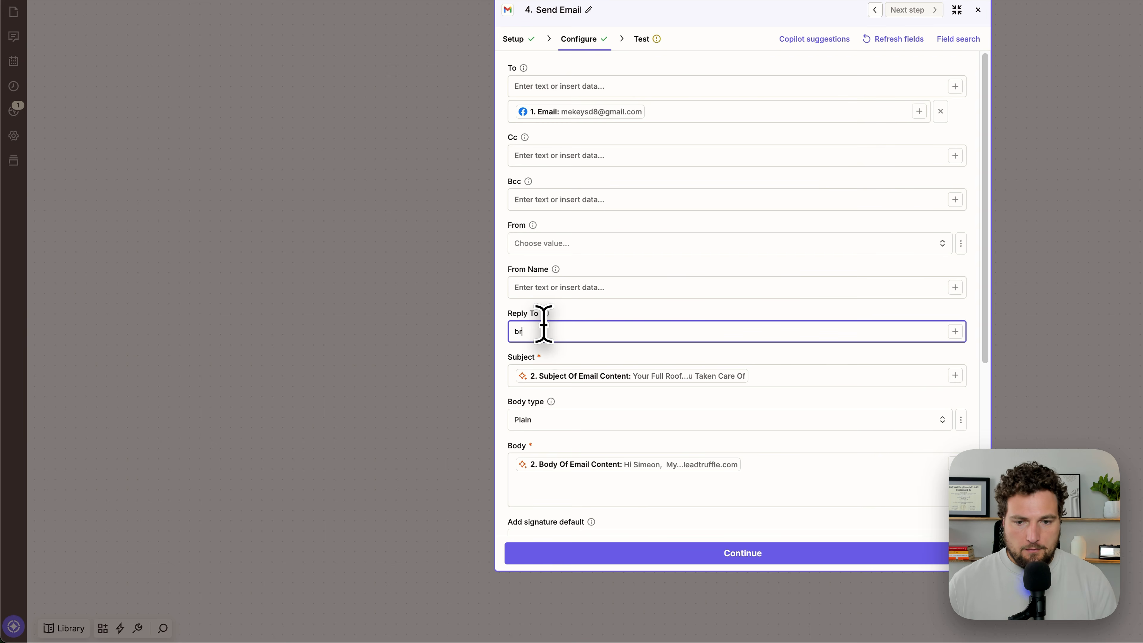
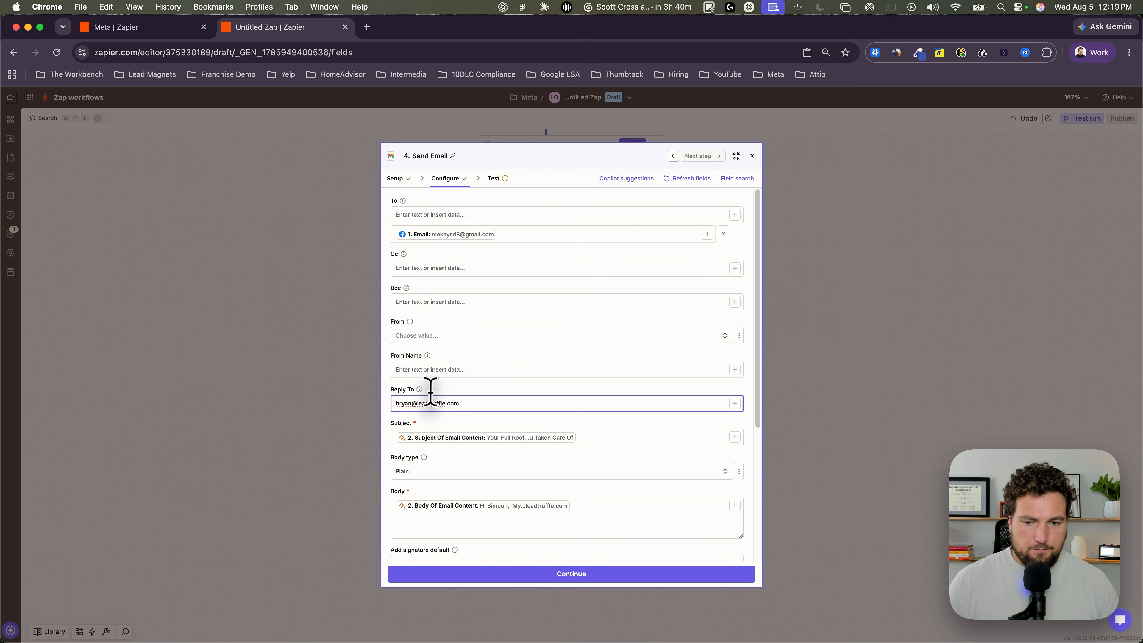
Step: Continue to the Send Email step's test, skip it and close the step
scroll(468, 385, "down", 5)
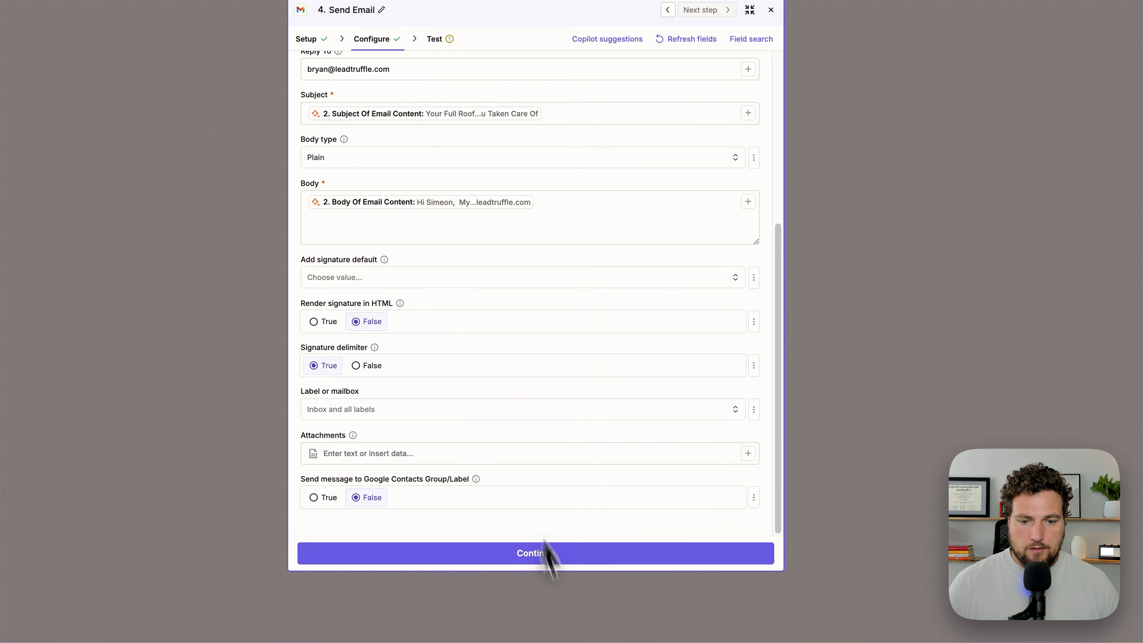
left_click(572, 563)
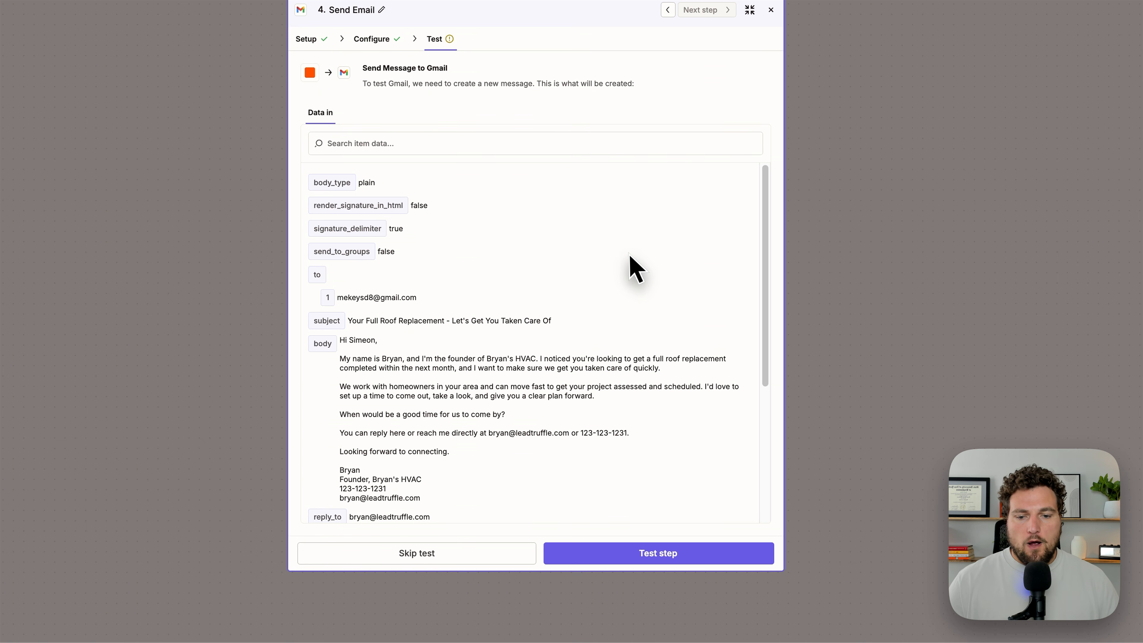
left_click(622, 557)
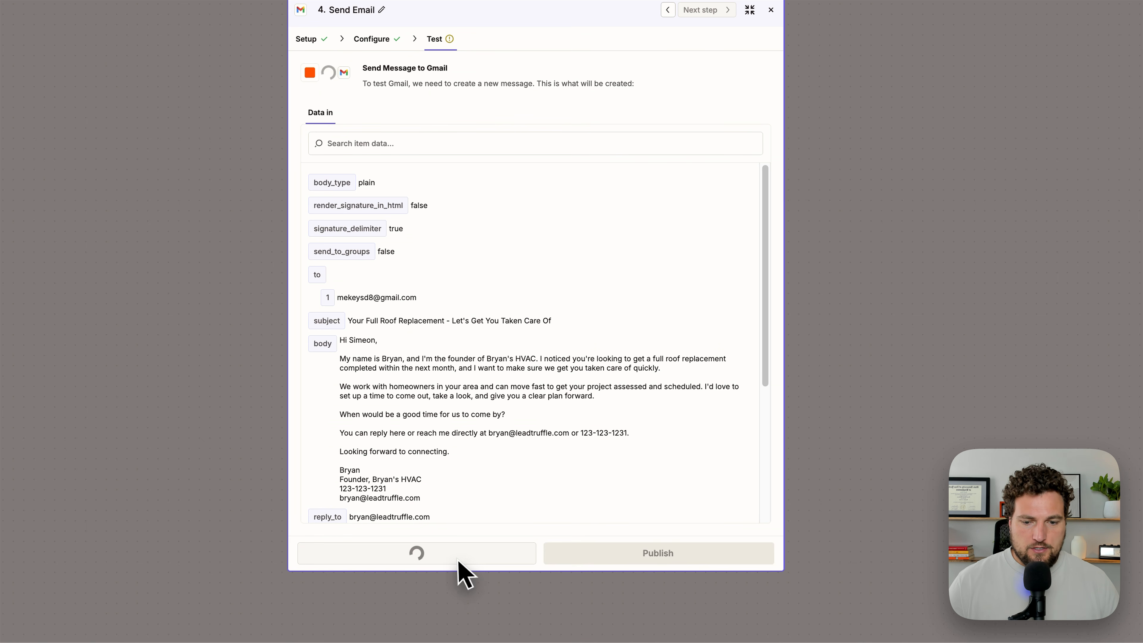
left_click(840, 100)
scroll(693, 223, "up", 1)
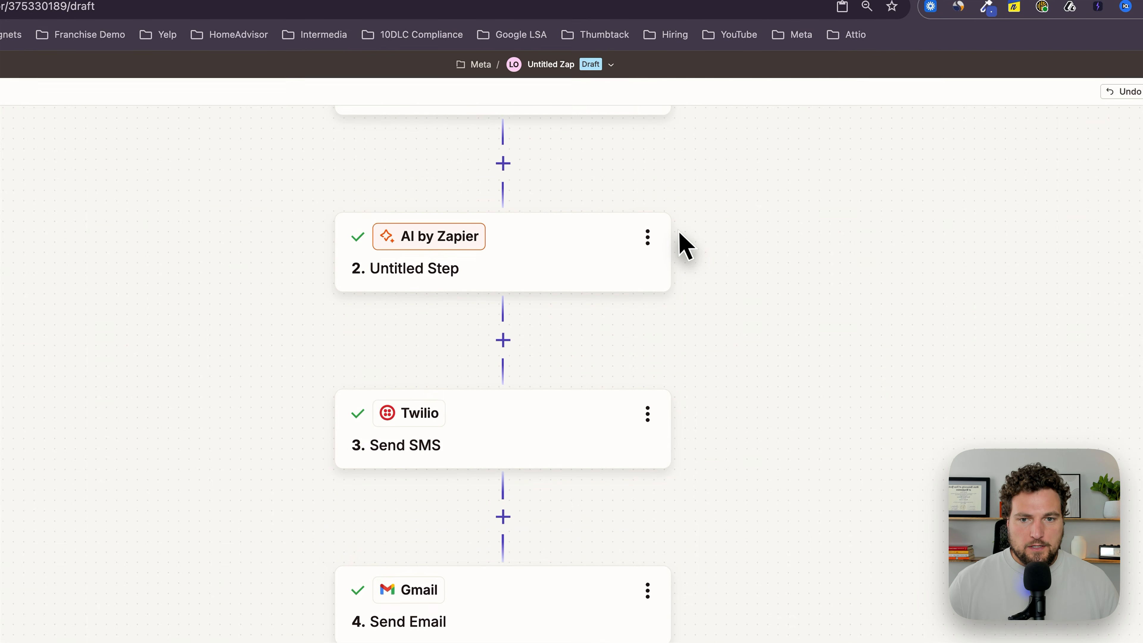
scroll(676, 249, "down", 2)
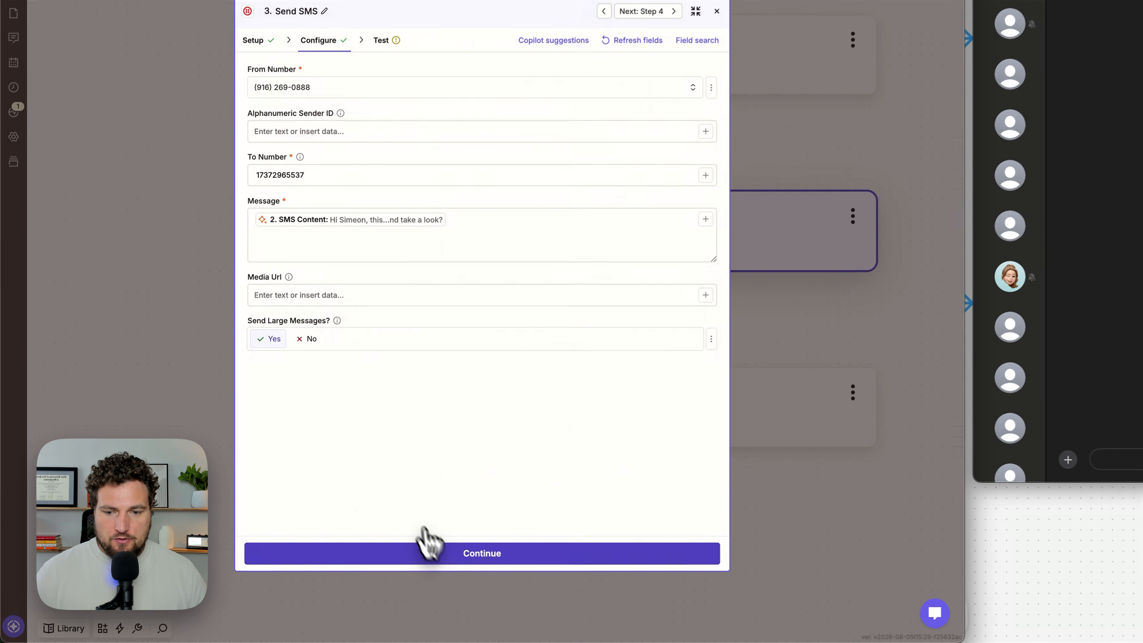
Step: Test the Twilio Send SMS step and check the received text in the Messages conversation
left_click(443, 558)
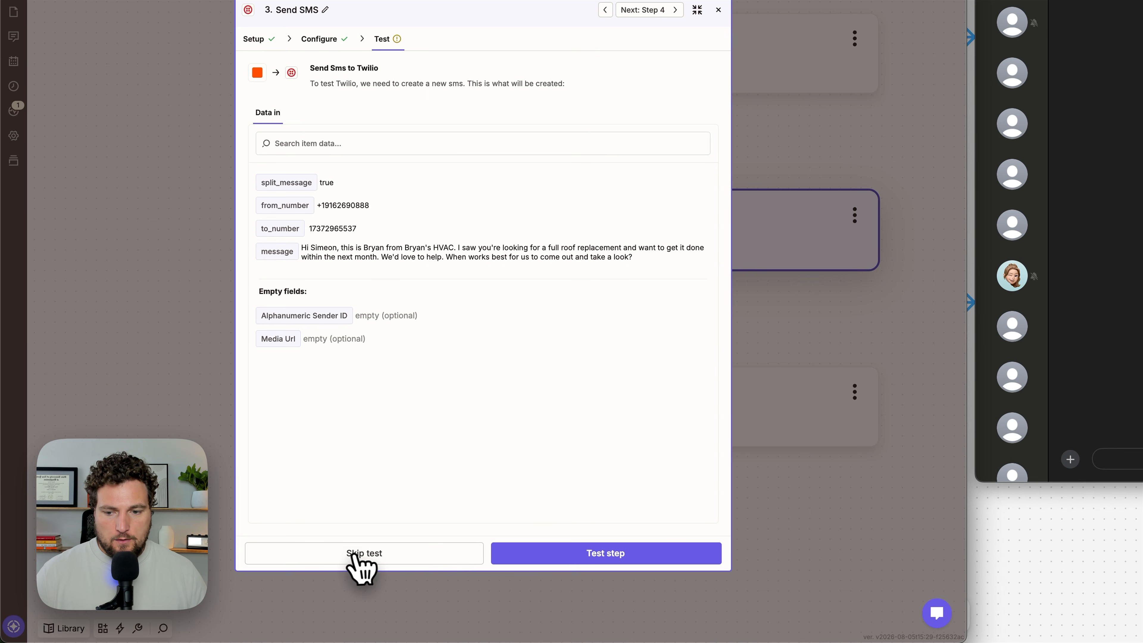
left_click(503, 559)
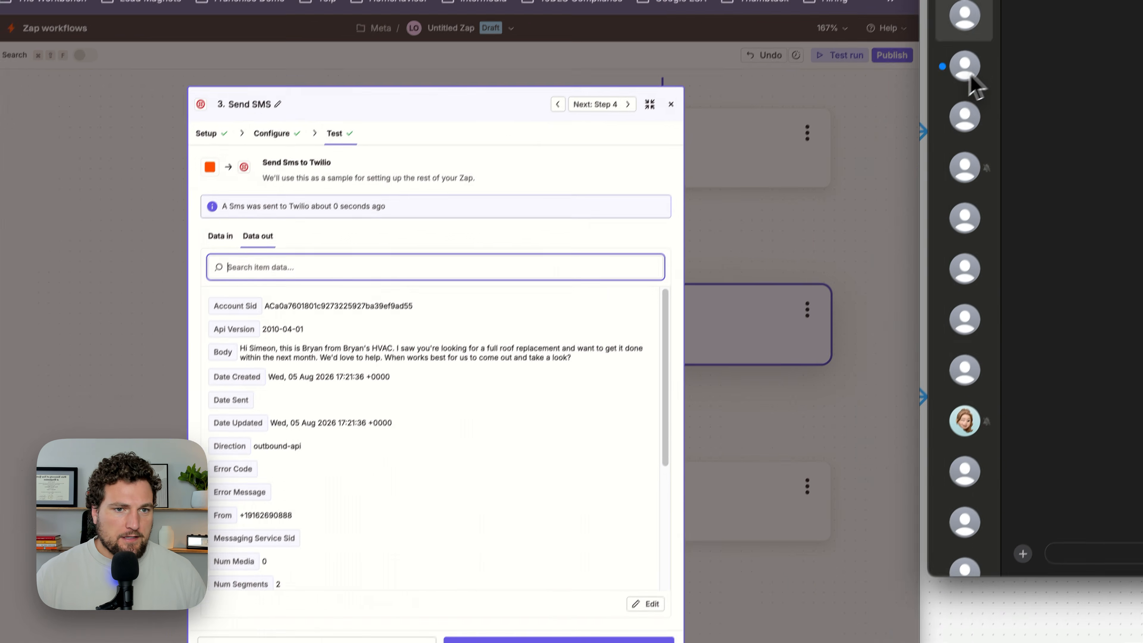
left_click(1011, 74)
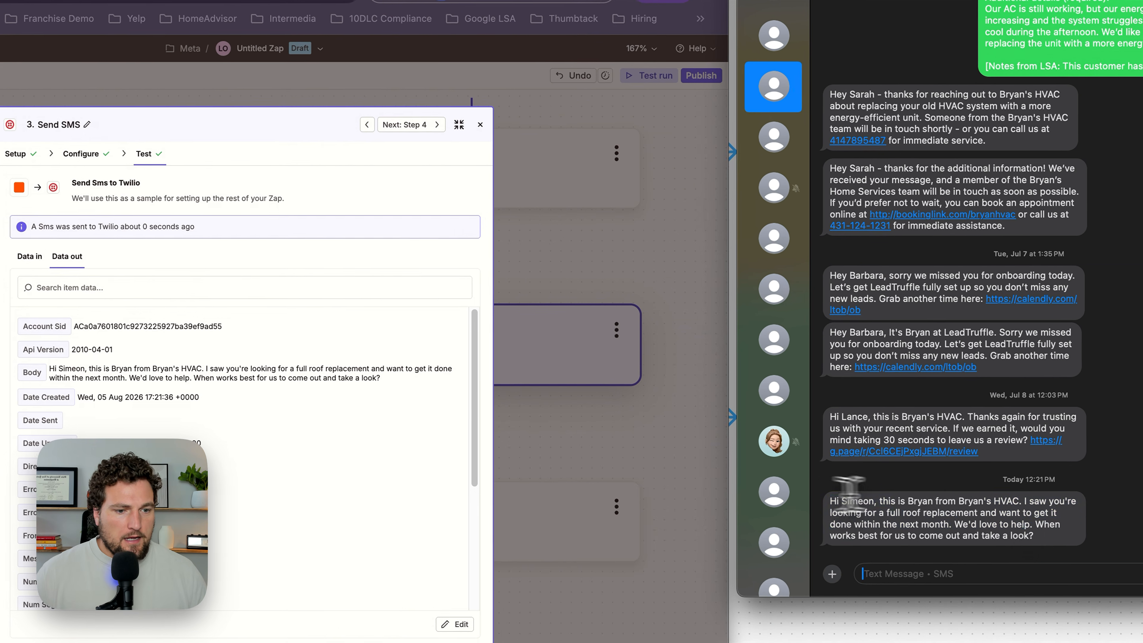
left_click_drag(867, 511, 1072, 545)
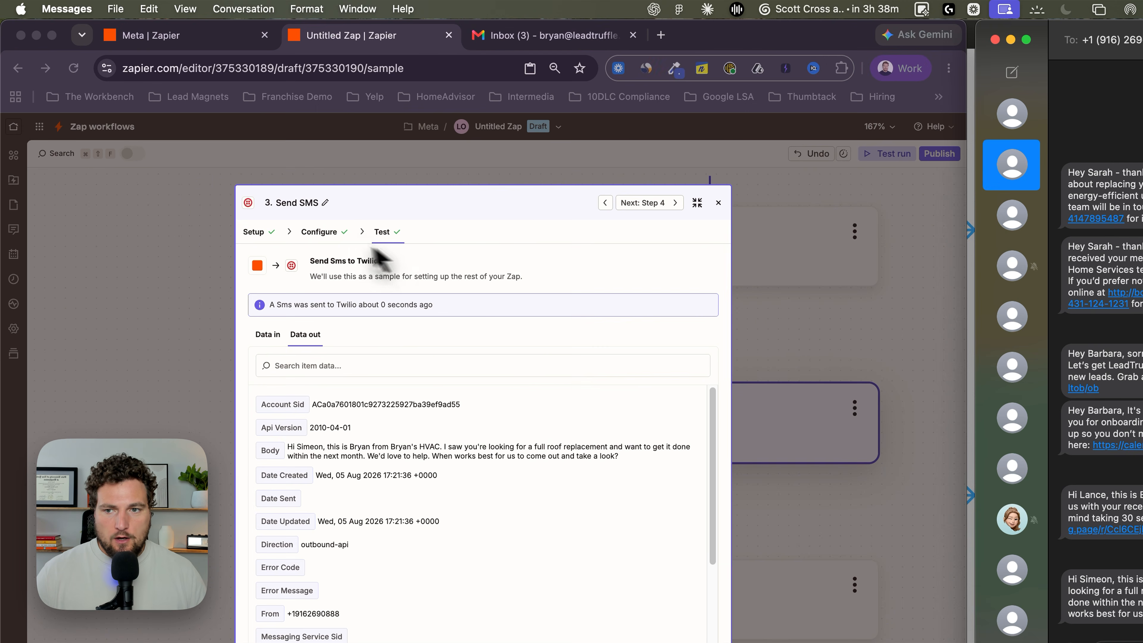
Step: Replace the Send SMS step's To Number with the Facebook lead's Raw Phone Number and close the step
left_click(245, 177)
left_click(364, 366)
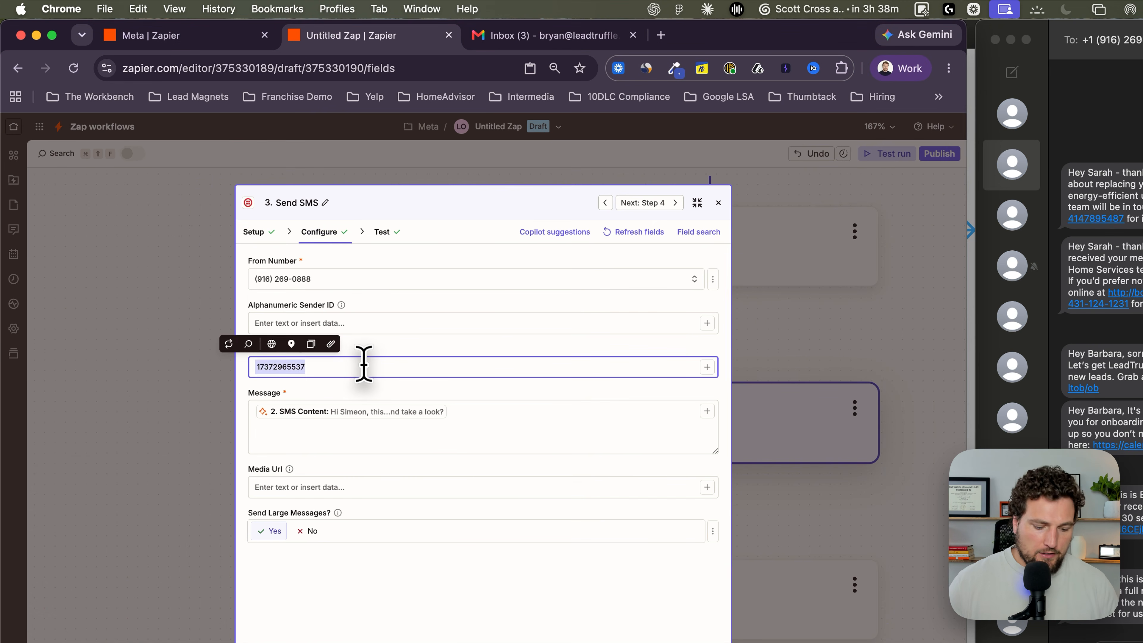
type("/e")
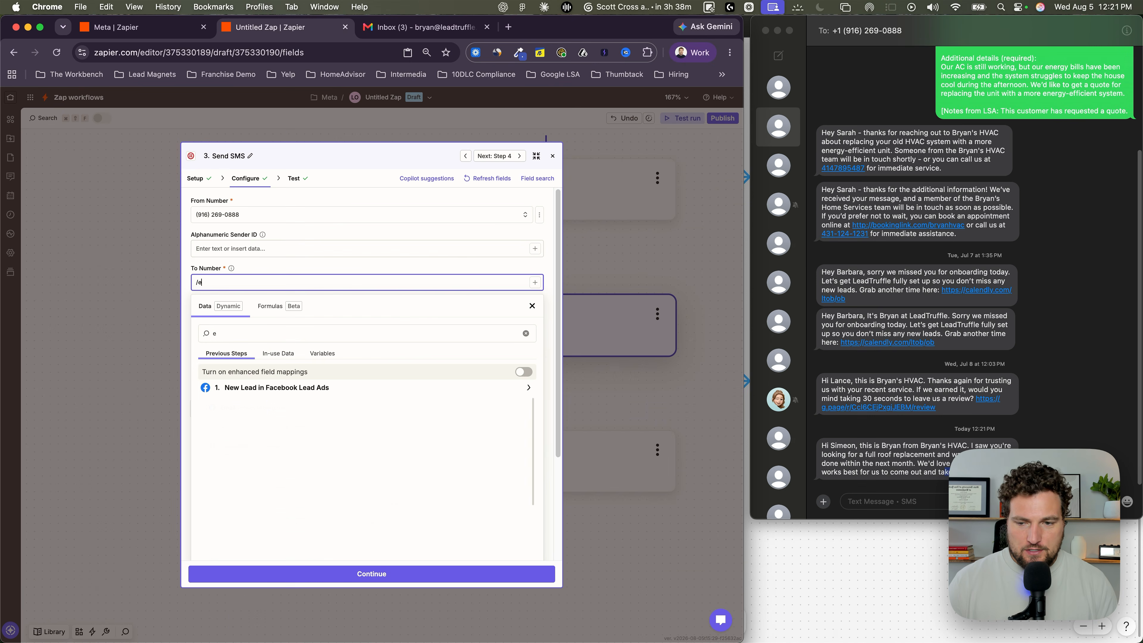
key("BackSpace")
key("BackSpace")
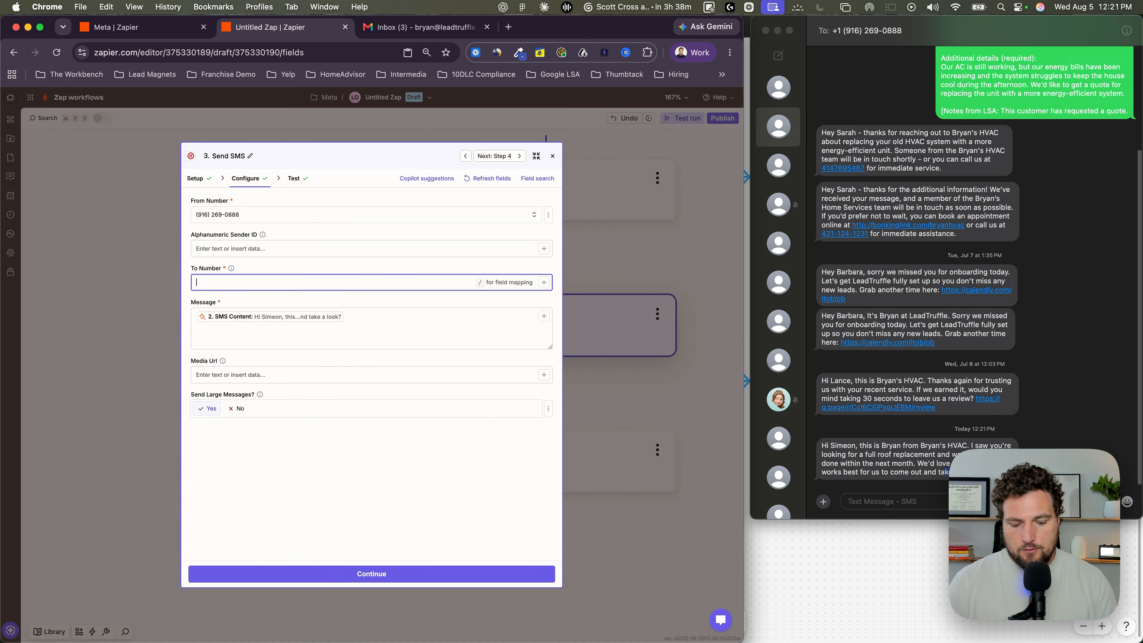
type("/phone")
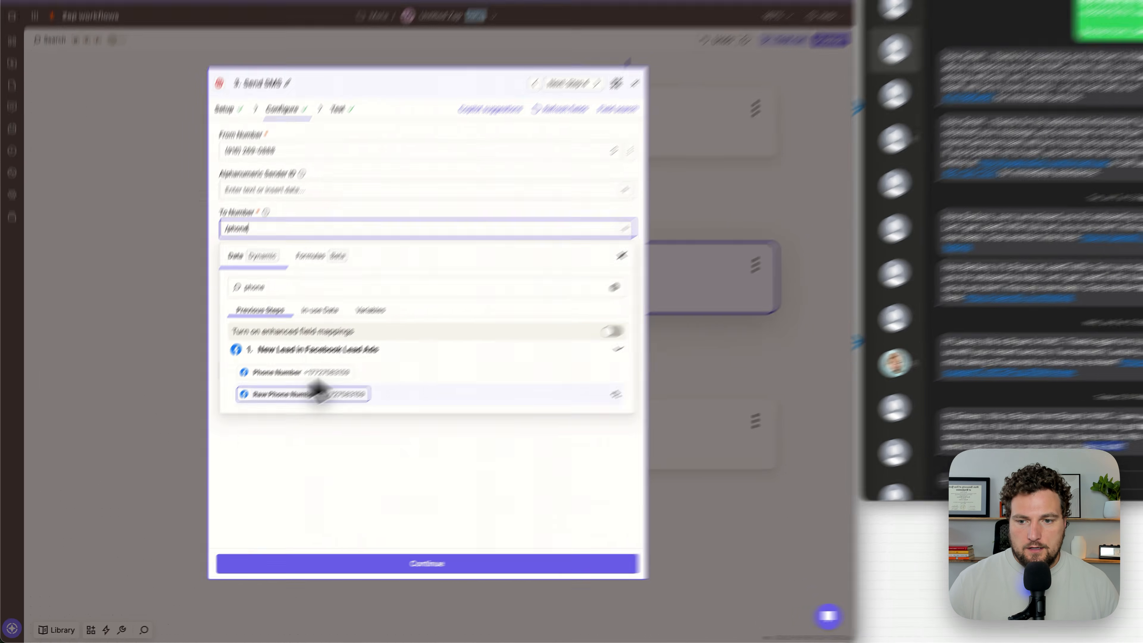
left_click(275, 426)
left_click(611, 246)
left_click(613, 245)
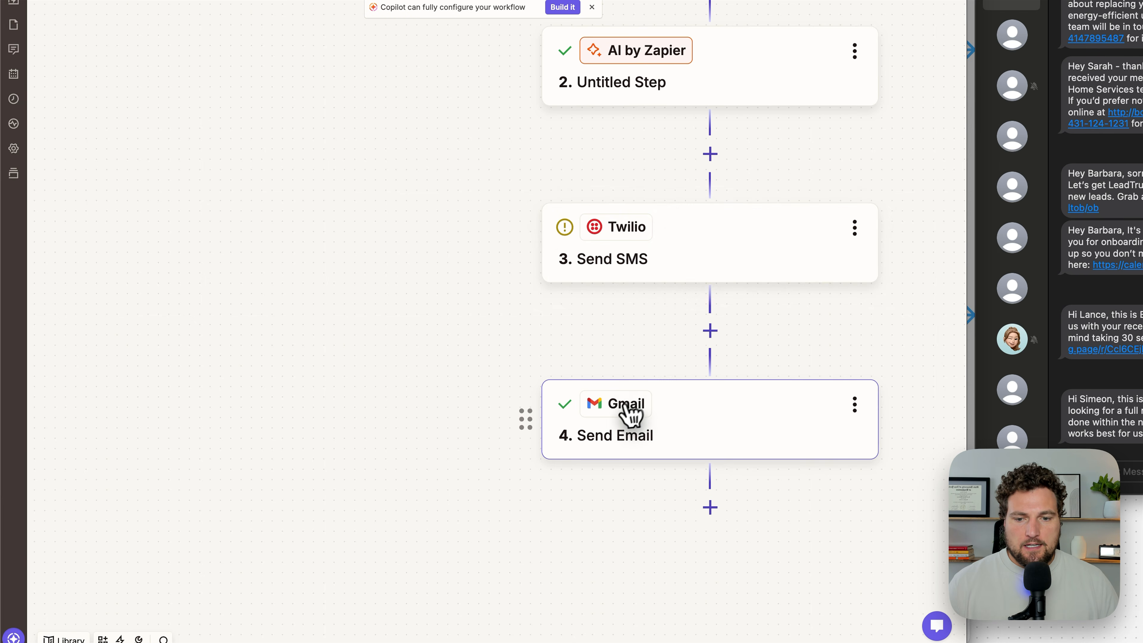
Step: Test the Gmail Send Email step and open the received "Your Full Roof Replacement" email in Gmail
left_click(628, 413)
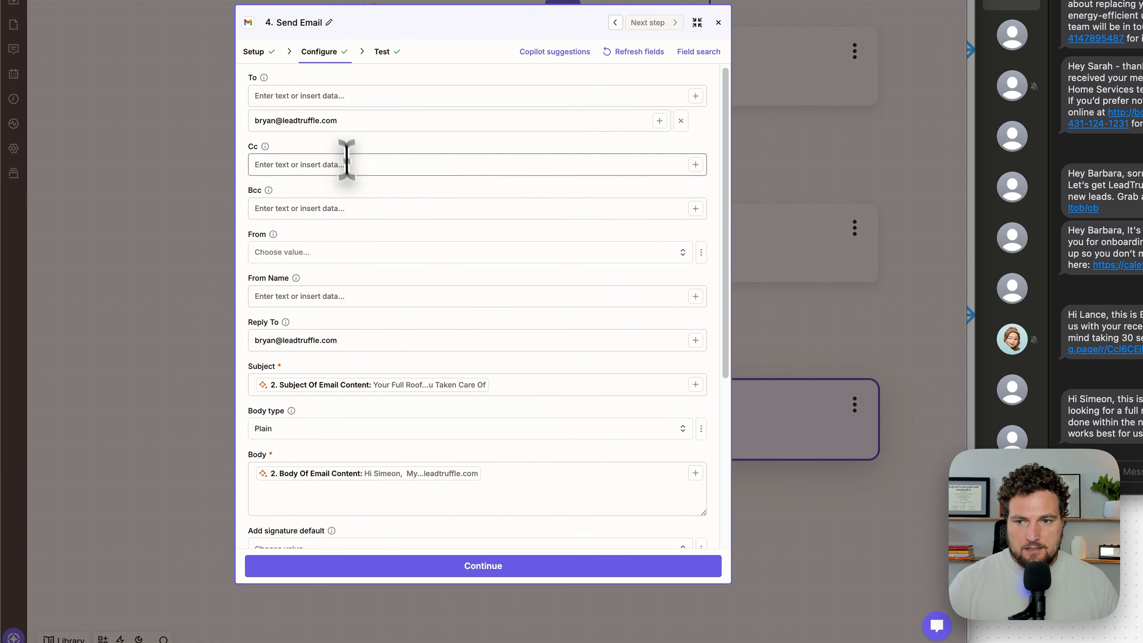
left_click(440, 552)
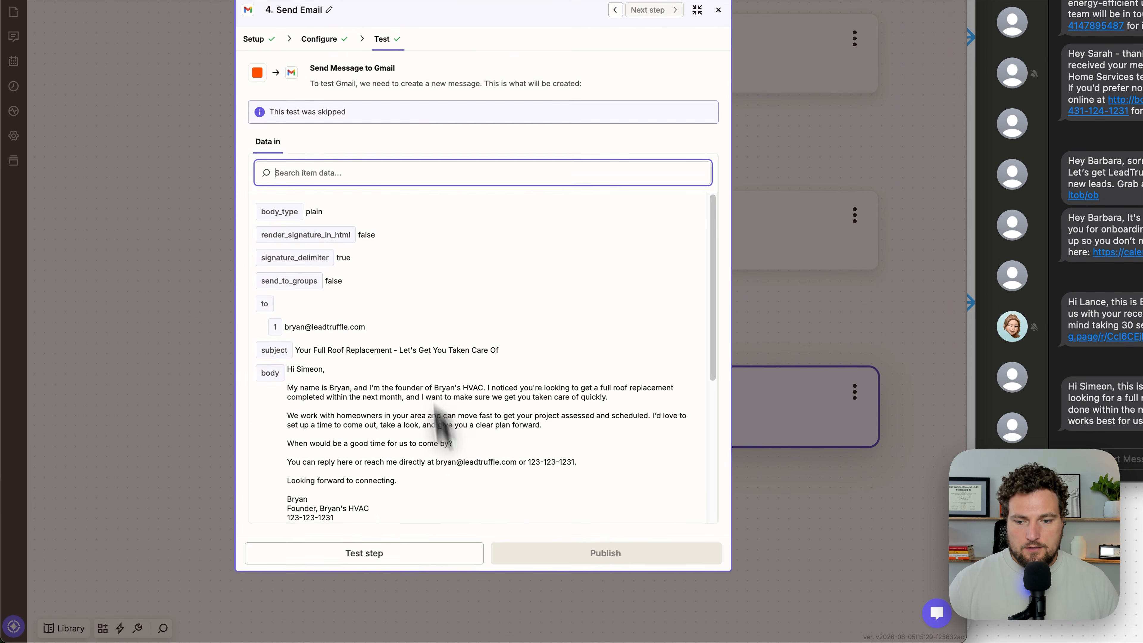
left_click(403, 557)
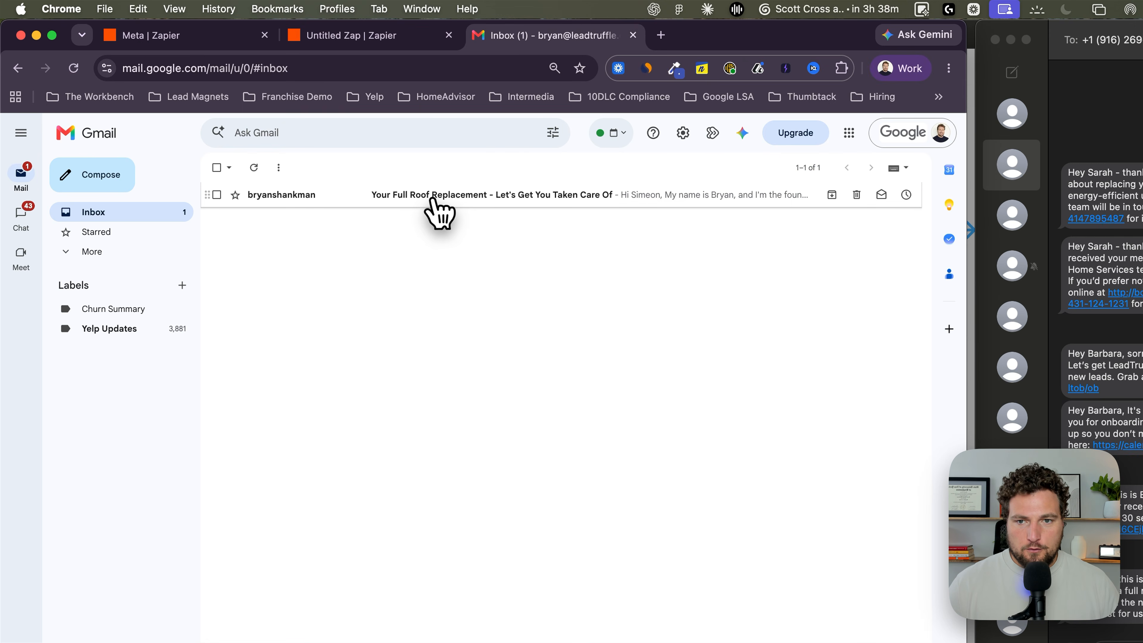
left_click(432, 199)
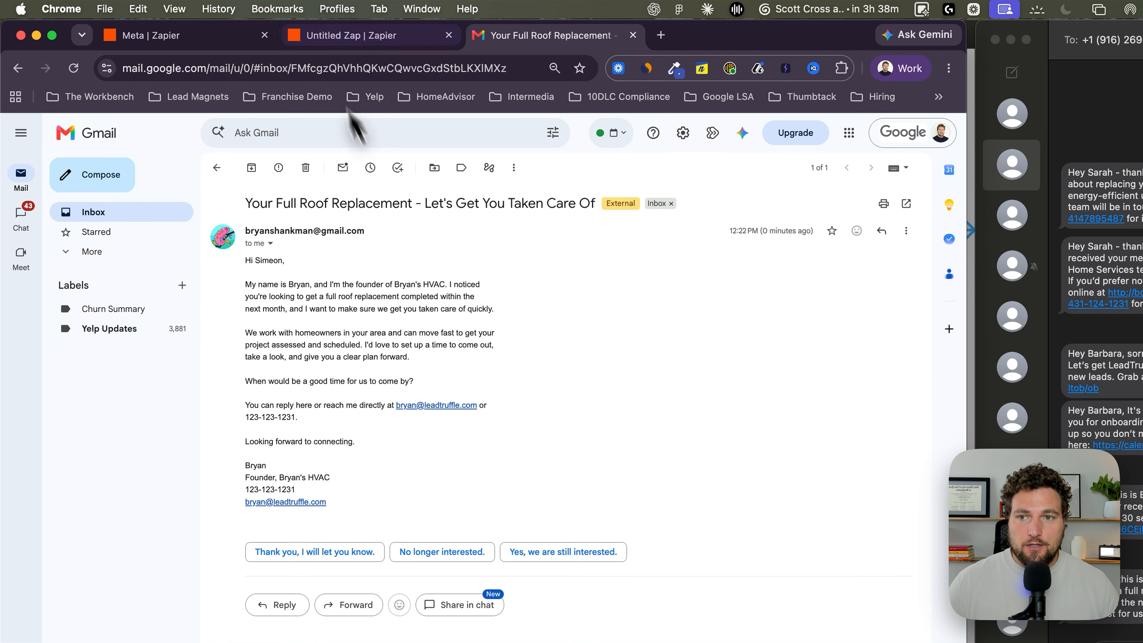
Step: Compare the Send Email step's configured subject, body and reply-to fields in the Zap editor with the received email in Gmail
left_click(261, 28)
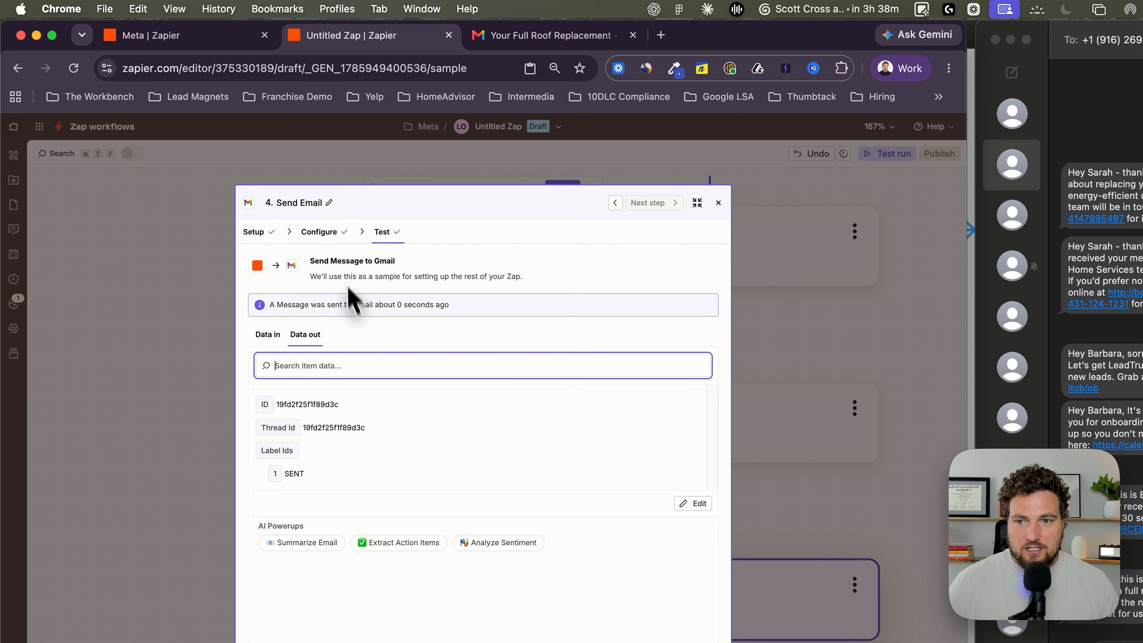
left_click(333, 233)
scroll(353, 468, "down", 3)
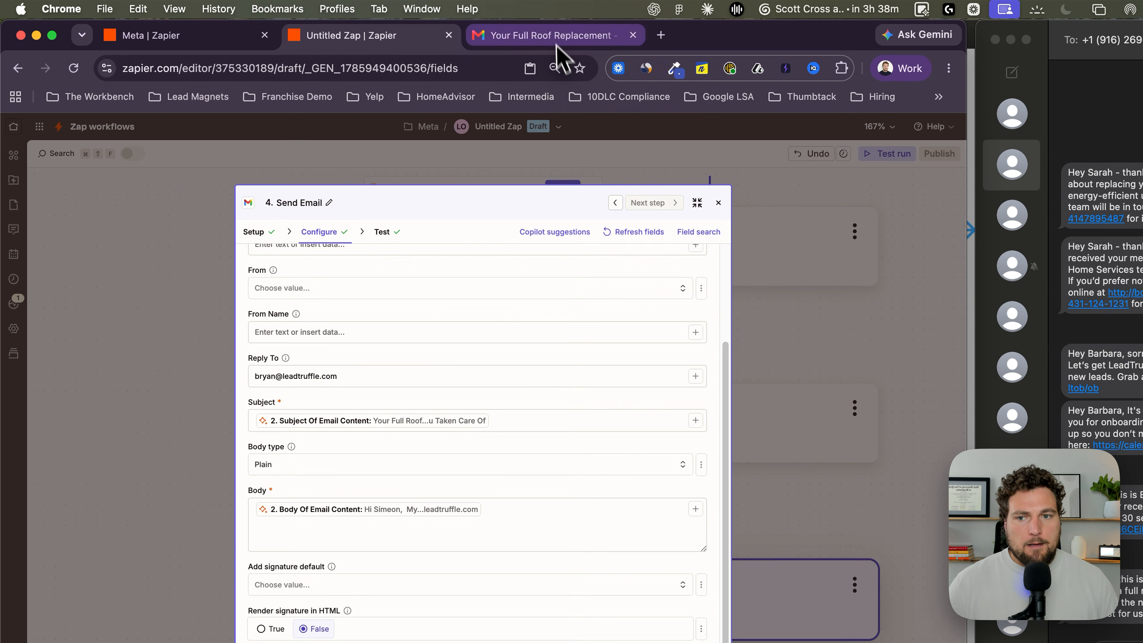
left_click(428, 28)
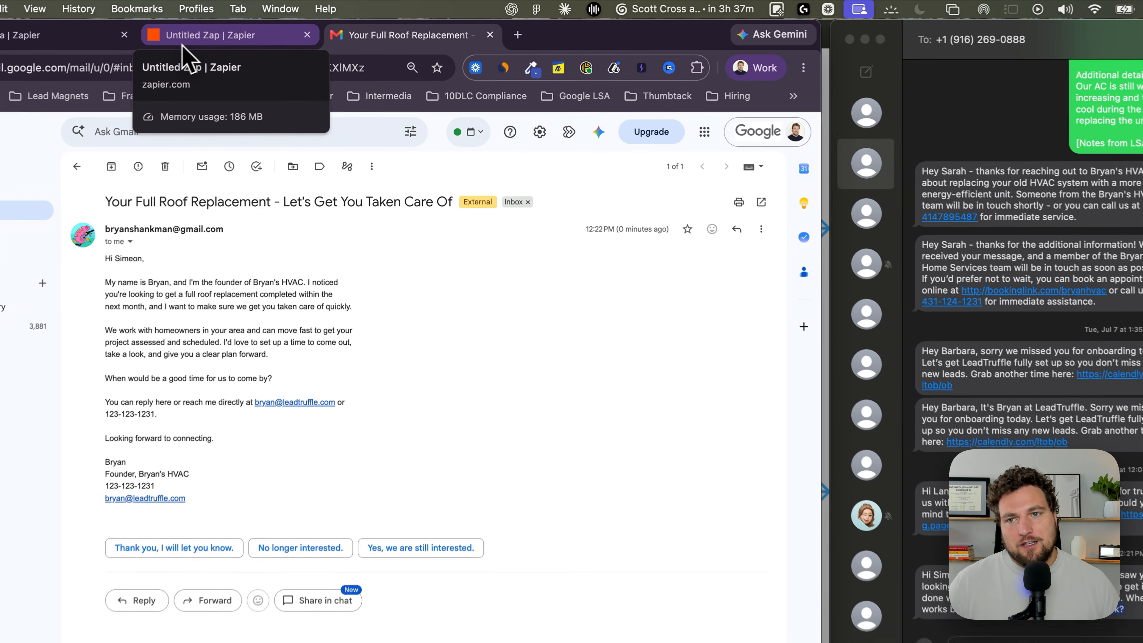
left_click(183, 45)
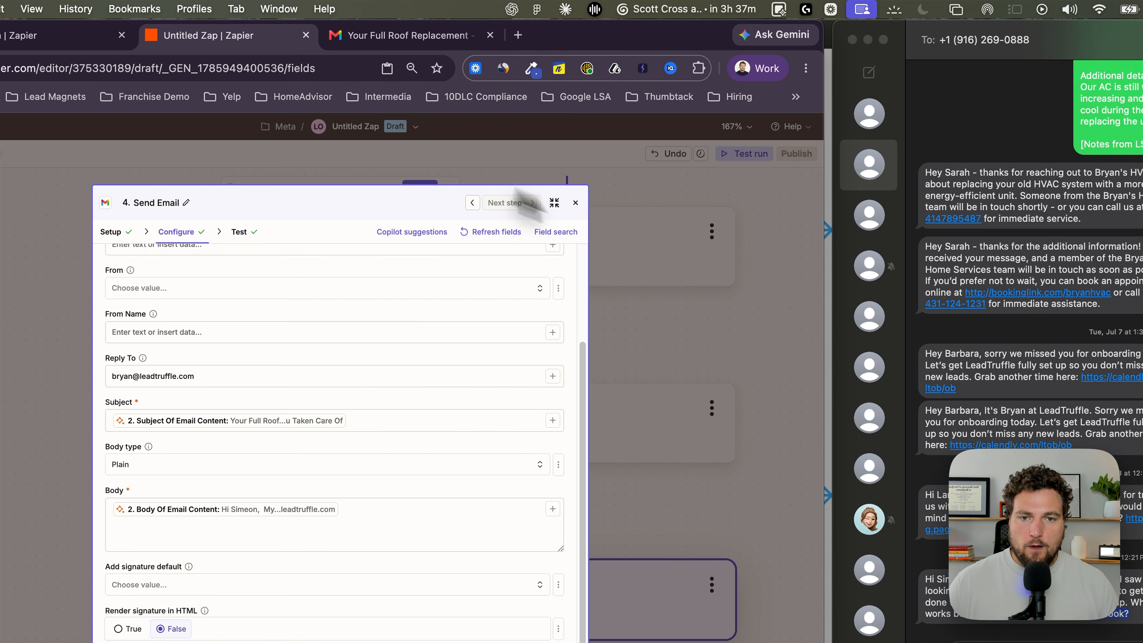
Step: Close the Gmail Send Email step and widen the browser window to show more of the Zap canvas
left_click(580, 202)
left_click_drag(649, 226, 498, 268)
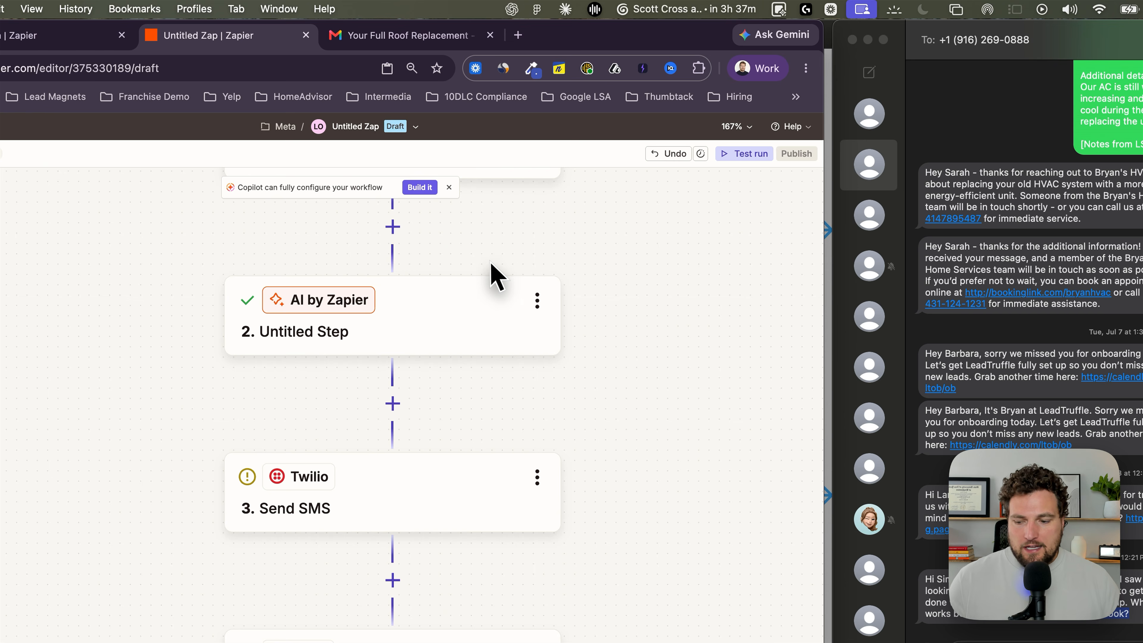
scroll(493, 273, "down", 5)
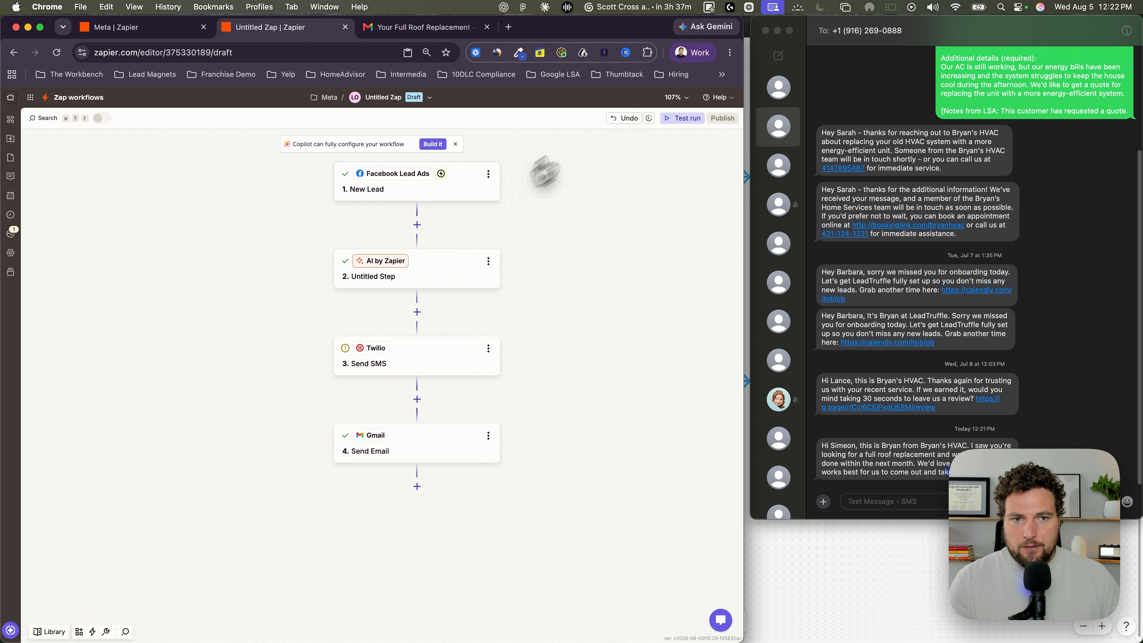
left_click_drag(769, 153, 1058, 153)
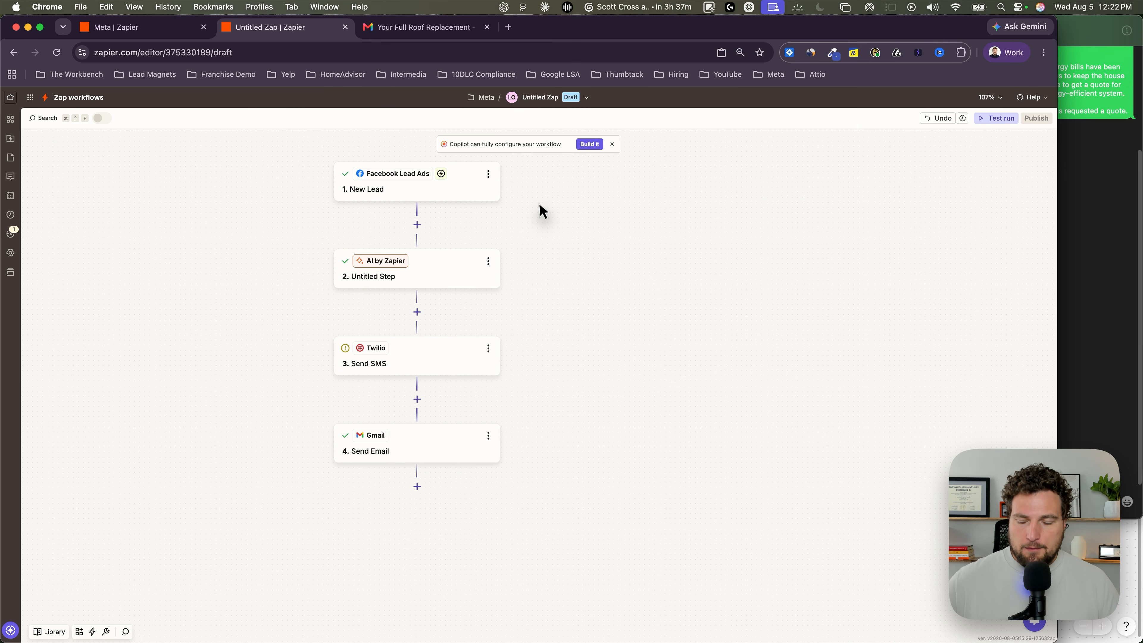
Step: Review the Zap's full flow from the Facebook Lead Ads trigger through the AI by Zapier, Twilio and Gmail steps
scroll(538, 205, "left", 1)
scroll(539, 204, "up", 1)
scroll(538, 212, "up", 5)
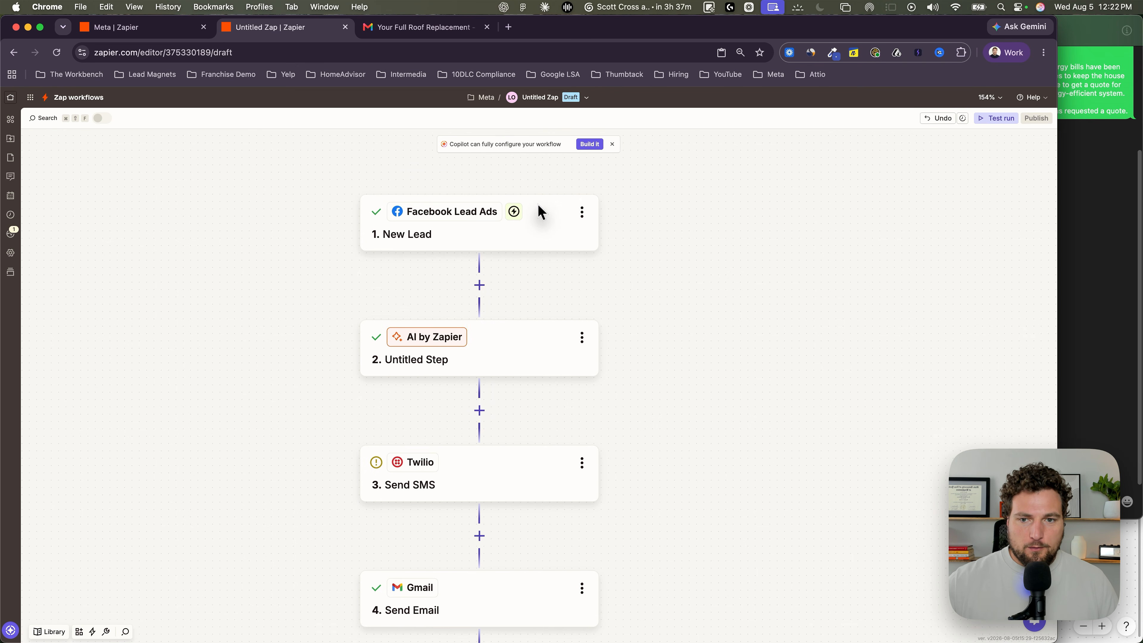
scroll(539, 204, "left", 1)
scroll(539, 204, "down", 1)
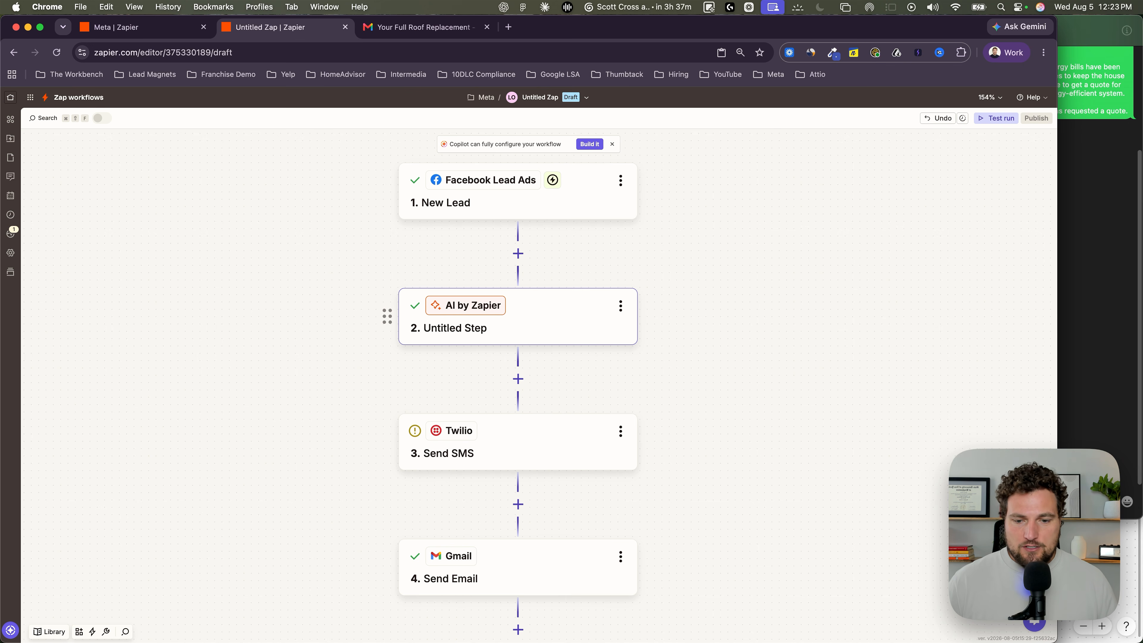
scroll(340, 324, "down", 1)
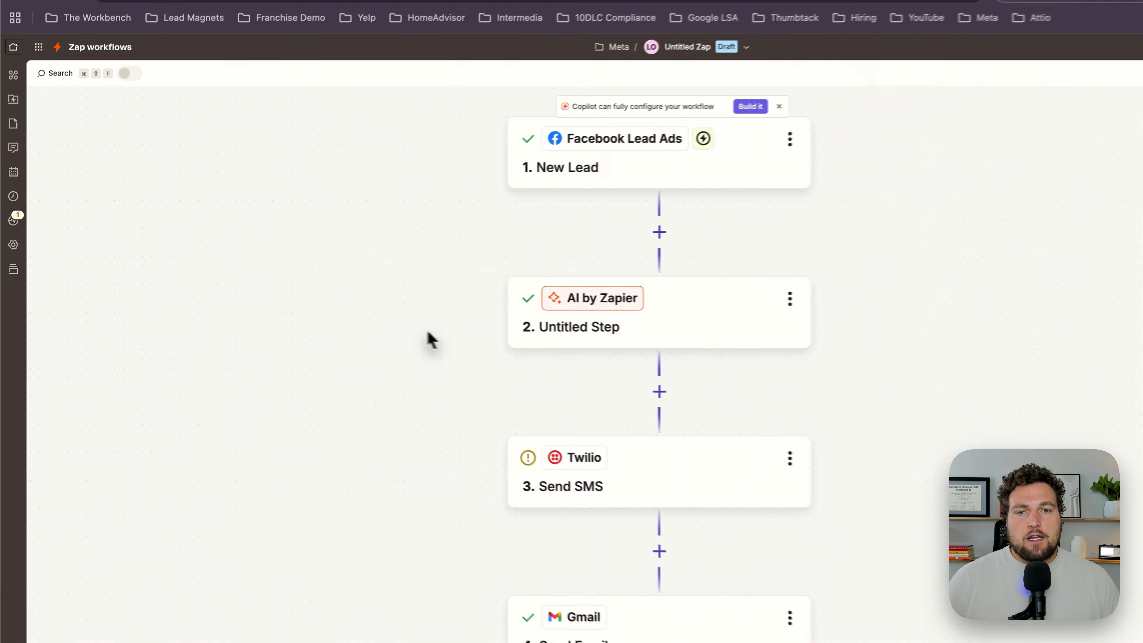
left_click_drag(332, 315, 369, 292)
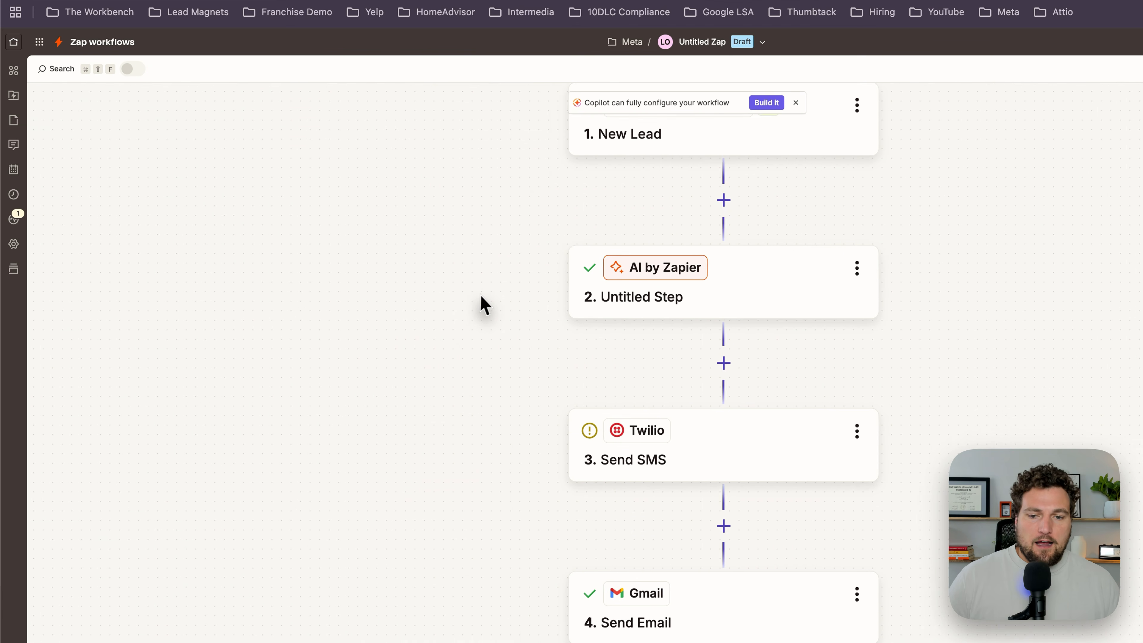
left_click_drag(481, 297, 452, 319)
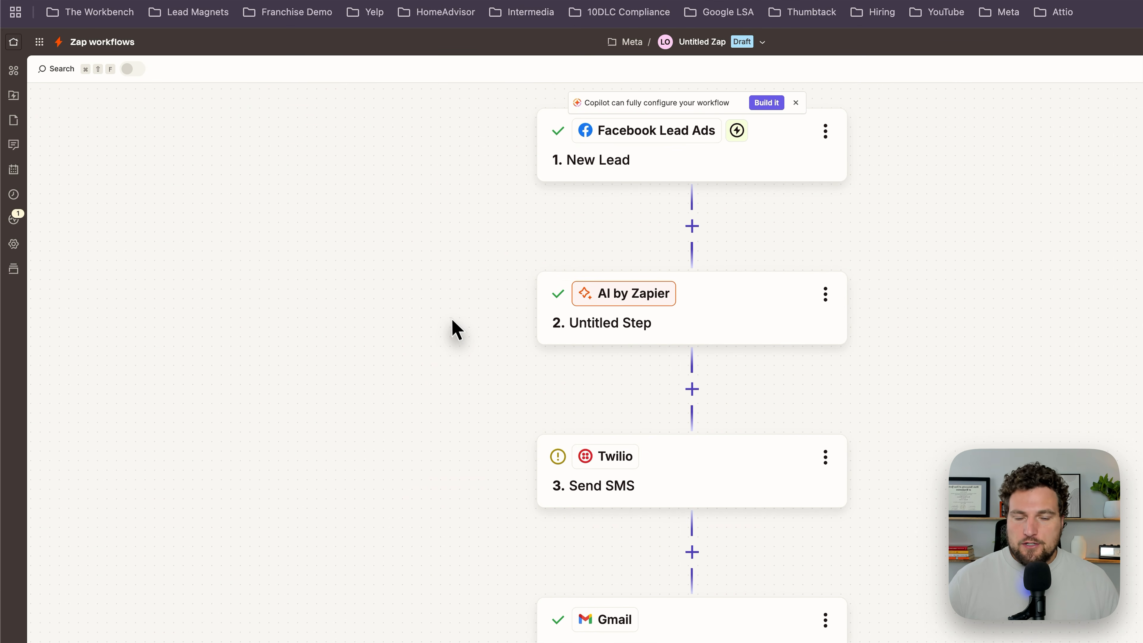